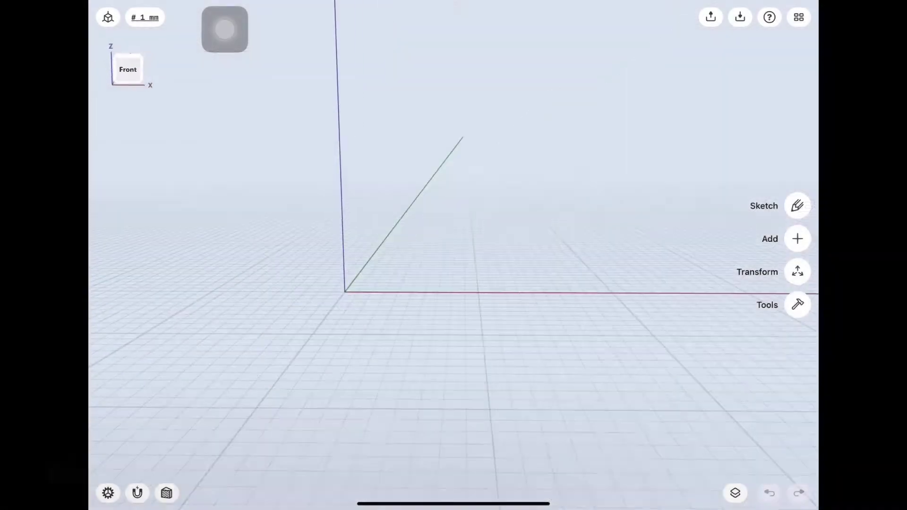
Step: Use the view cube's Front face to see the empty workspace straight on
{"action": "left_click", "coordinate": [128, 69]}
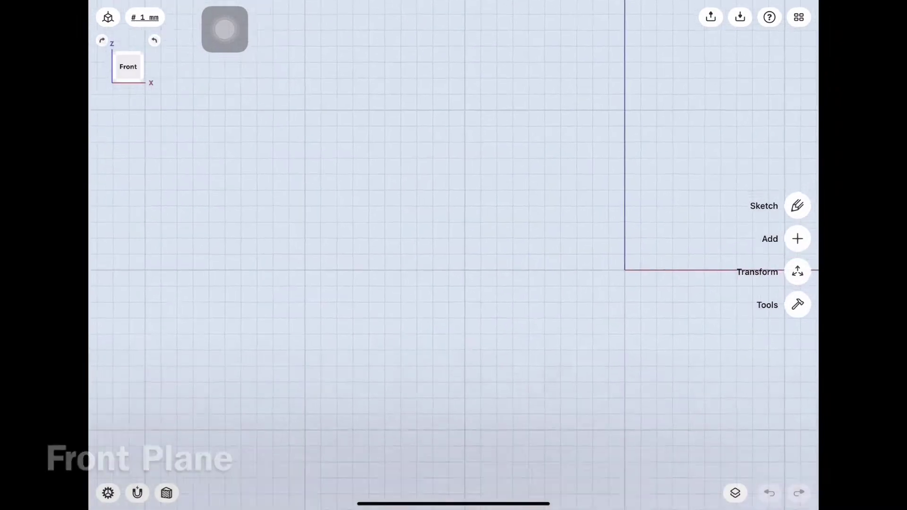
Step: Start a sketch on the Front plane and draw a 96 mm horizontal base line leftward
{"action": "left_click", "coordinate": [798, 206]}
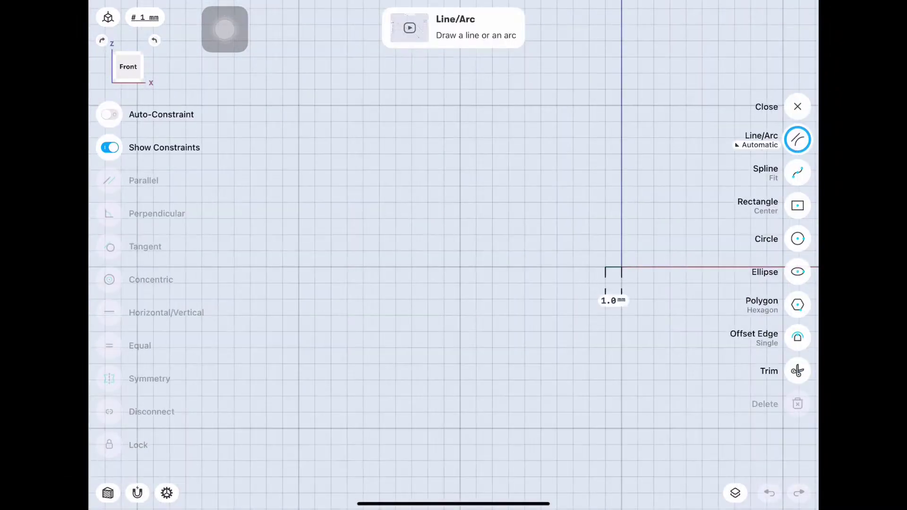
{"action": "left_click_drag", "start_coordinate": [606, 267], "coordinate": [315, 267]}
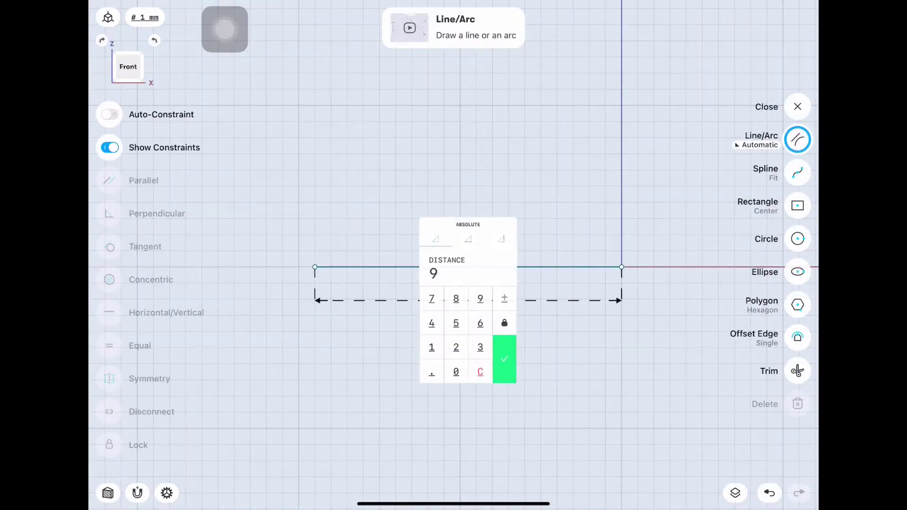
{"action": "left_click", "coordinate": [456, 372]}
{"action": "left_click", "coordinate": [504, 359]}
{"action": "scroll", "coordinate": [439, 280], "scroll_direction": "down", "scroll_amount": 3}
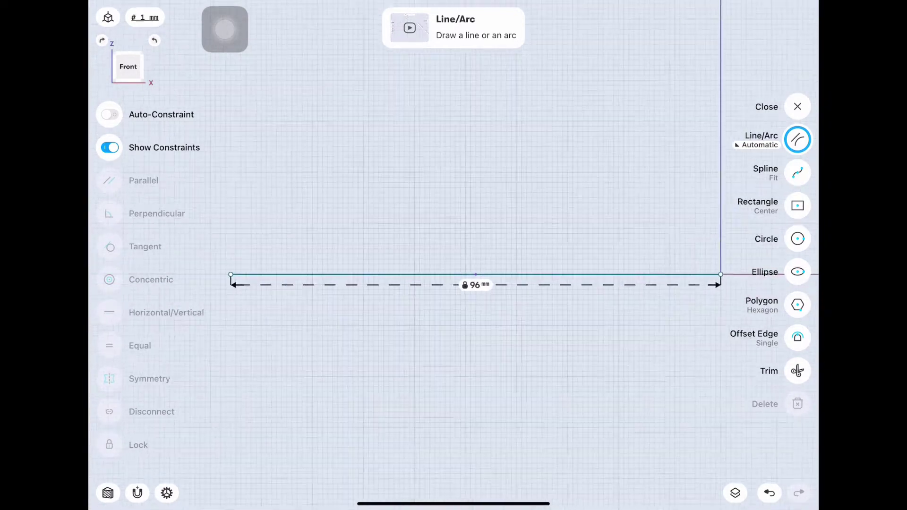
{"action": "scroll", "coordinate": [438, 280], "scroll_direction": "down", "scroll_amount": 1}
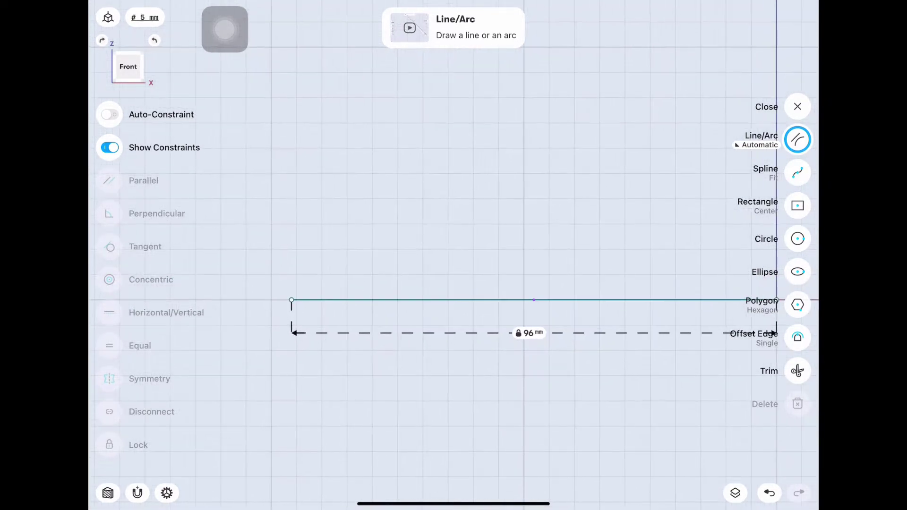
Step: Set the left upright to 5 mm and the right to 5.5 mm, then lock the base line
{"action": "left_click", "coordinate": [258, 283]}
{"action": "left_click", "coordinate": [243, 306]}
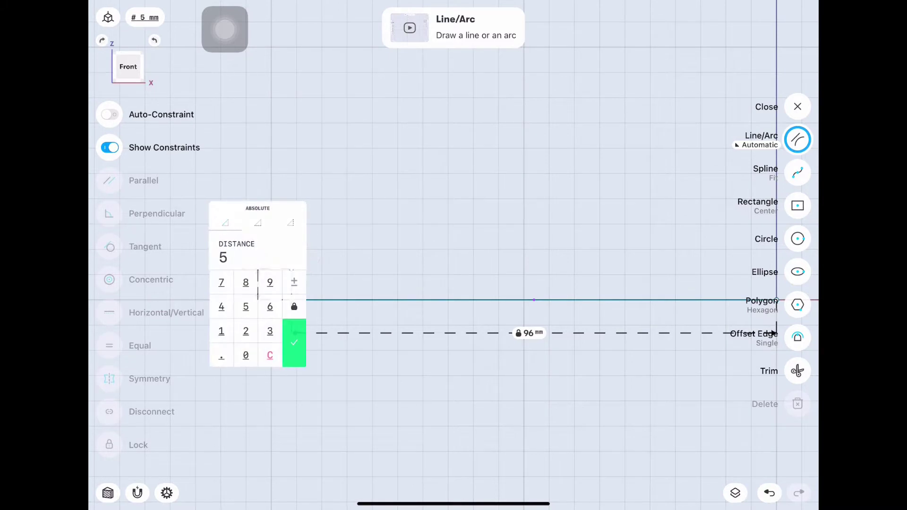
{"action": "left_click", "coordinate": [294, 343]}
{"action": "scroll", "coordinate": [454, 255], "scroll_direction": "right", "scroll_amount": 3}
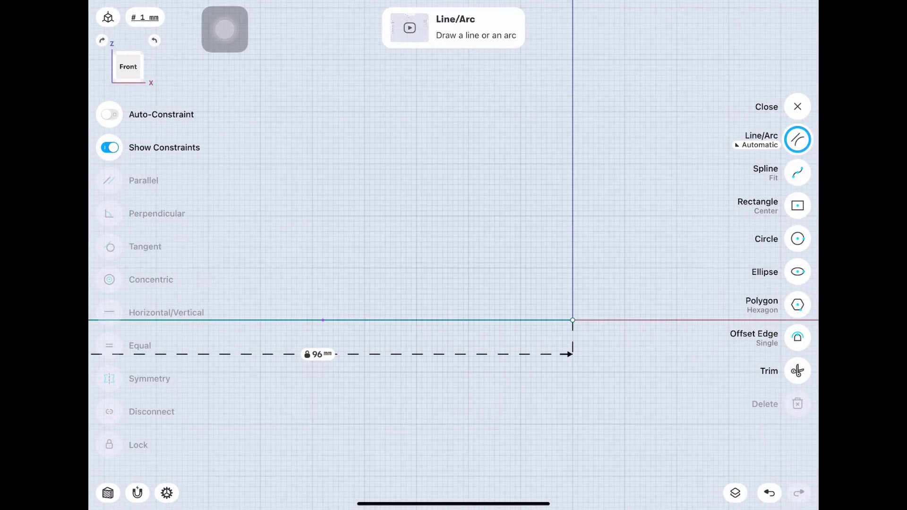
{"action": "left_click", "coordinate": [538, 307]}
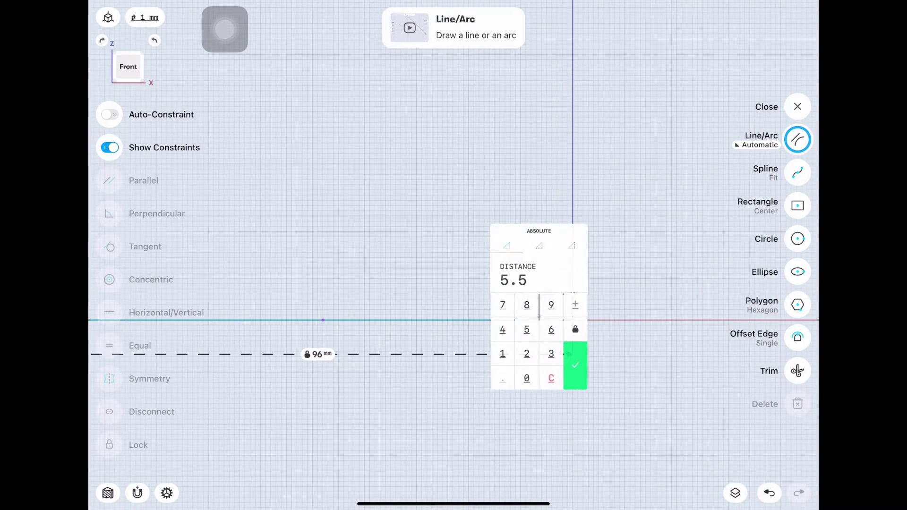
{"action": "left_click", "coordinate": [575, 365]}
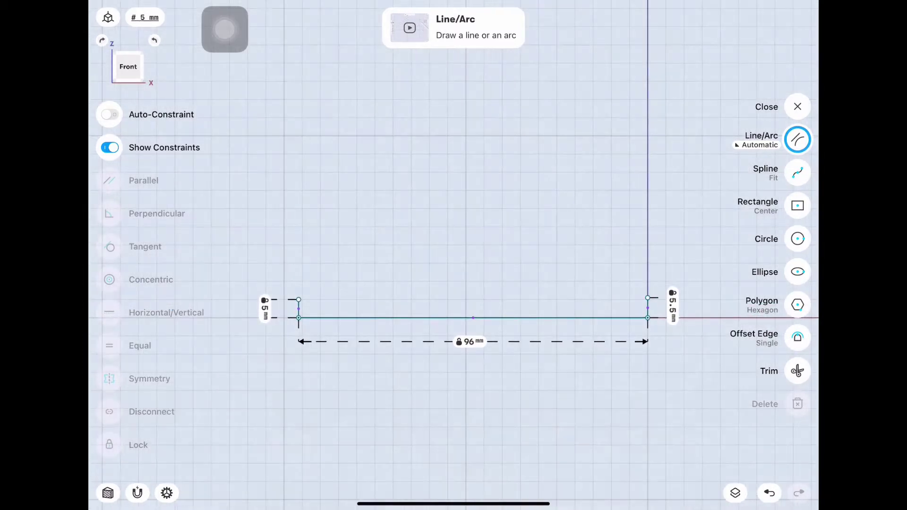
{"action": "left_click", "coordinate": [614, 317]}
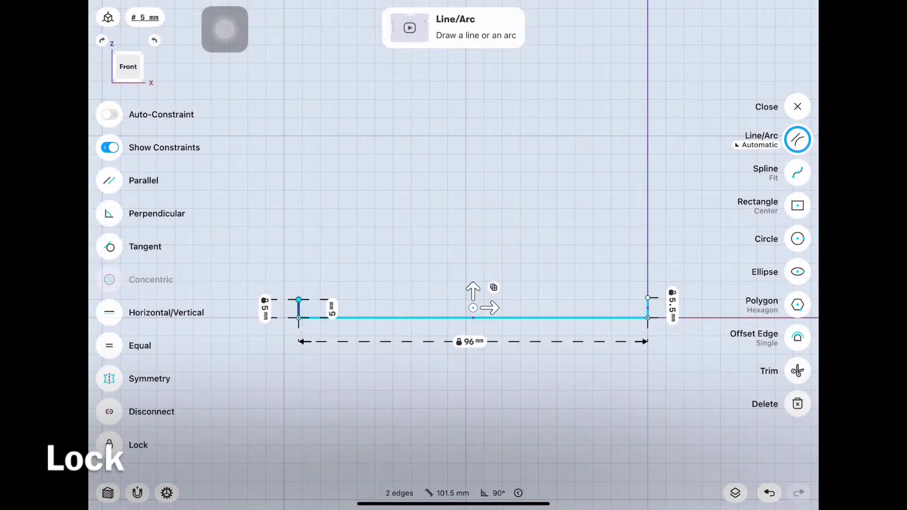
{"action": "left_click", "coordinate": [109, 445]}
Step: Draw a 9 mm line leftward from the top of the right upright
{"action": "scroll", "coordinate": [679, 263], "scroll_direction": "up", "scroll_amount": 3}
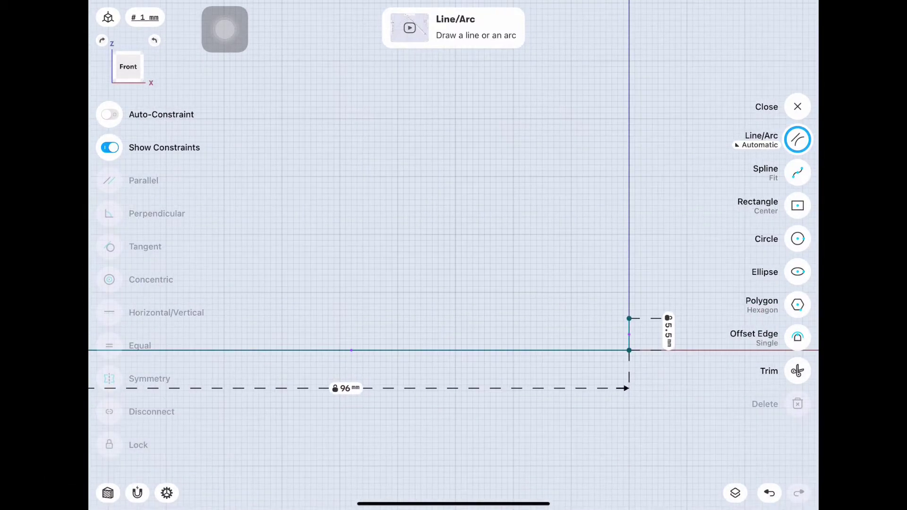
{"action": "scroll", "coordinate": [557, 357], "scroll_direction": "up", "scroll_amount": 2}
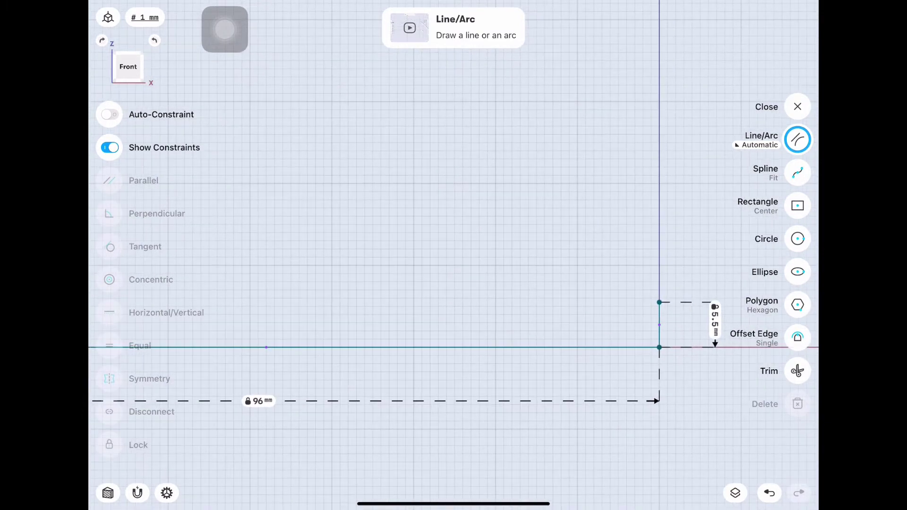
{"action": "left_click_drag", "start_coordinate": [659, 302], "coordinate": [563, 302]}
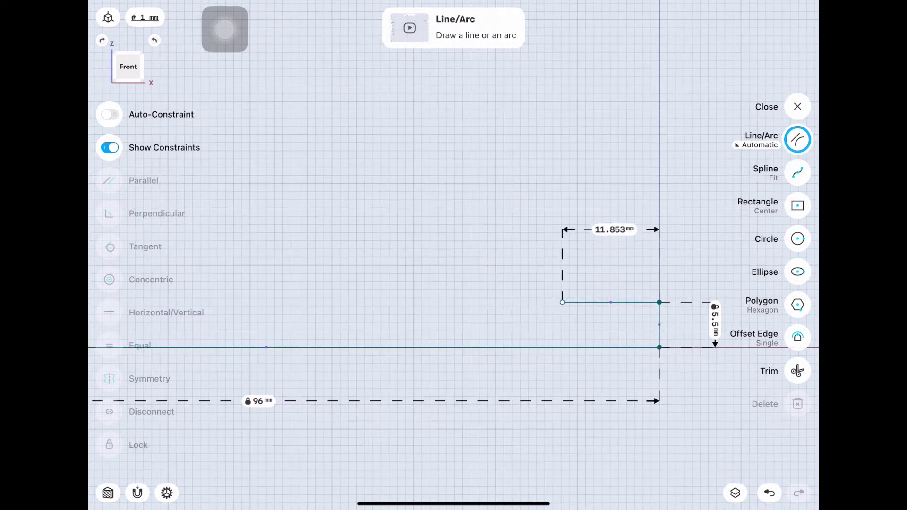
{"action": "left_click", "coordinate": [614, 230]}
{"action": "type", "text": "9"}
{"action": "key", "text": "Return"}
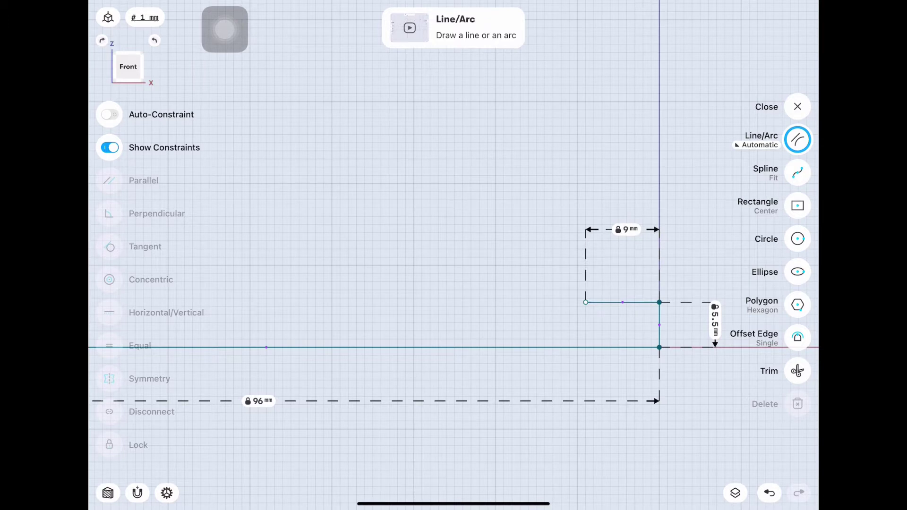
Step: Offset the 96 mm base line upward by 7.5 mm
{"action": "left_click", "coordinate": [798, 337]}
{"action": "left_click", "coordinate": [619, 347]}
{"action": "left_click_drag", "start_coordinate": [619, 348], "coordinate": [619, 274]}
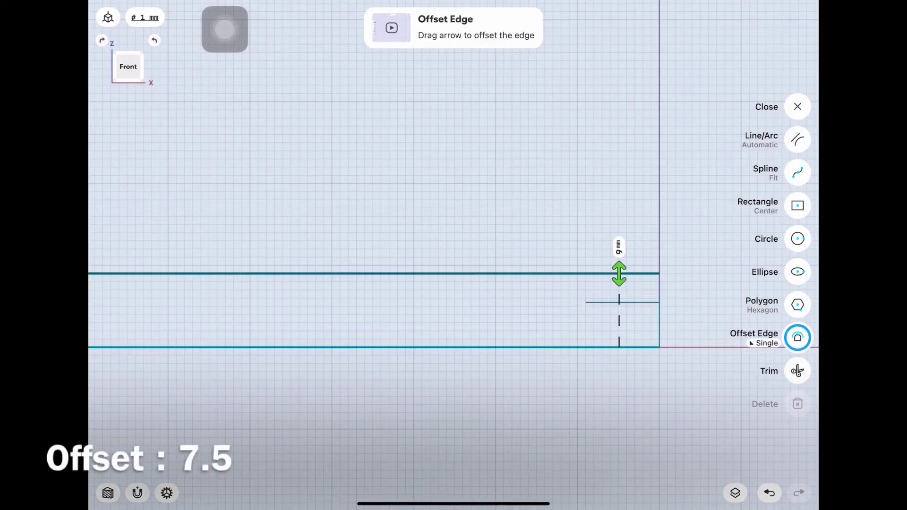
{"action": "left_click", "coordinate": [618, 247]}
{"action": "left_click", "coordinate": [607, 254]}
{"action": "left_click", "coordinate": [655, 278]}
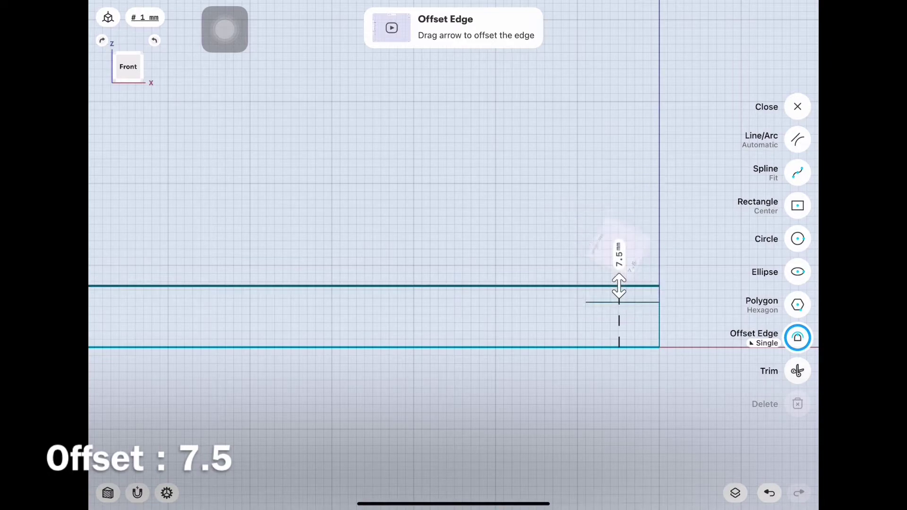
Step: Return to the Line/Arc tool and bring up its Line Type choice
{"action": "left_click", "coordinate": [798, 140]}
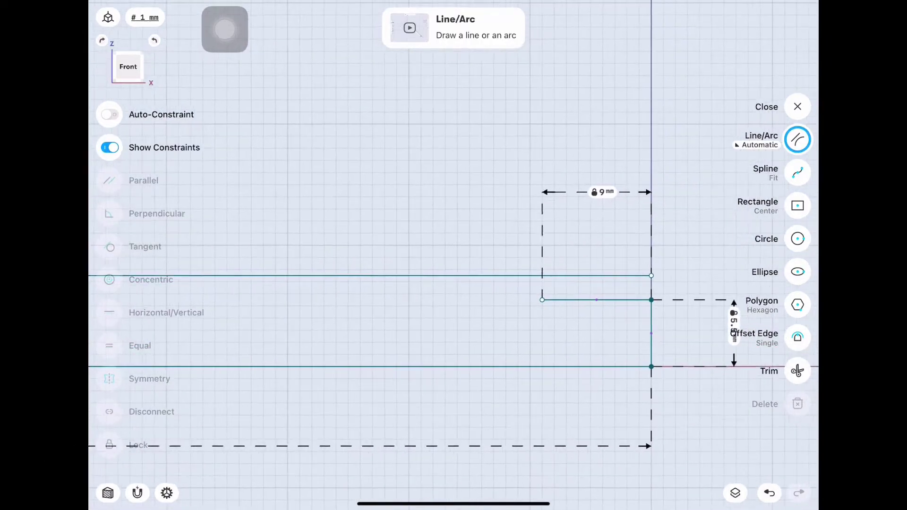
{"action": "scroll", "coordinate": [760, 322], "scroll_direction": "up", "scroll_amount": 5}
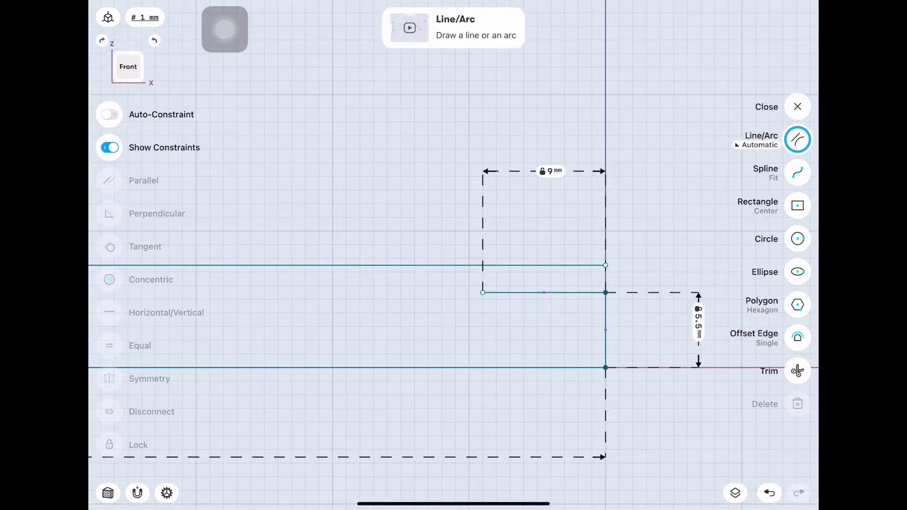
{"action": "left_click", "coordinate": [757, 144]}
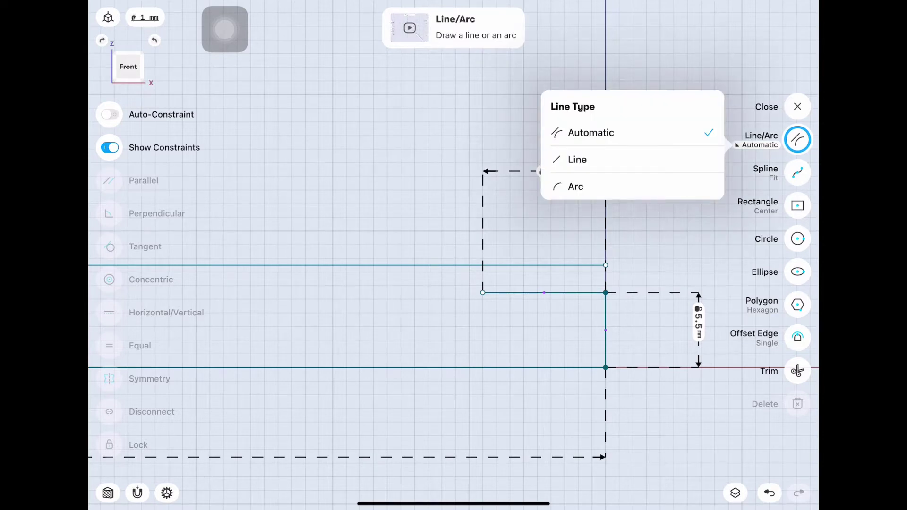
Step: Draw an arc from the end of the 9 mm line with a 3 mm radius
{"action": "left_click", "coordinate": [576, 187]}
{"action": "left_click_drag", "start_coordinate": [482, 293], "coordinate": [442, 272]}
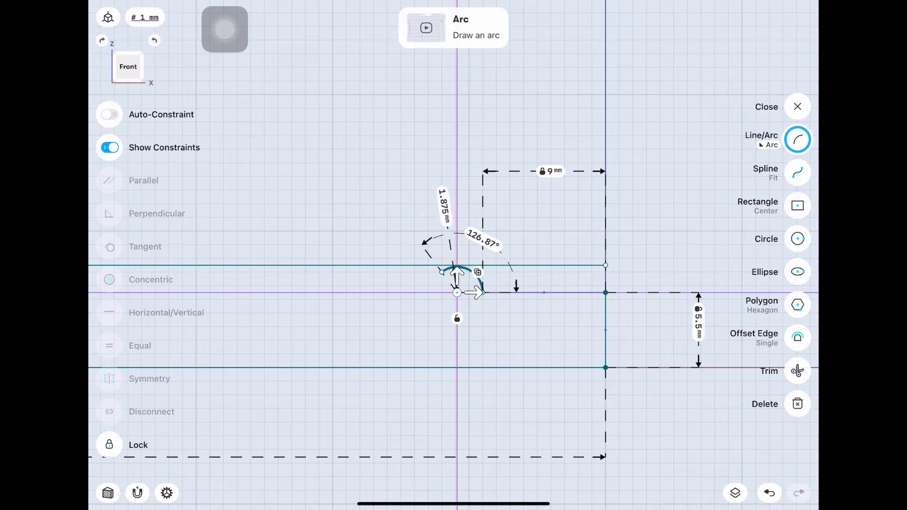
{"action": "left_click", "coordinate": [444, 207]}
{"action": "left_click", "coordinate": [454, 239]}
{"action": "left_click", "coordinate": [480, 249]}
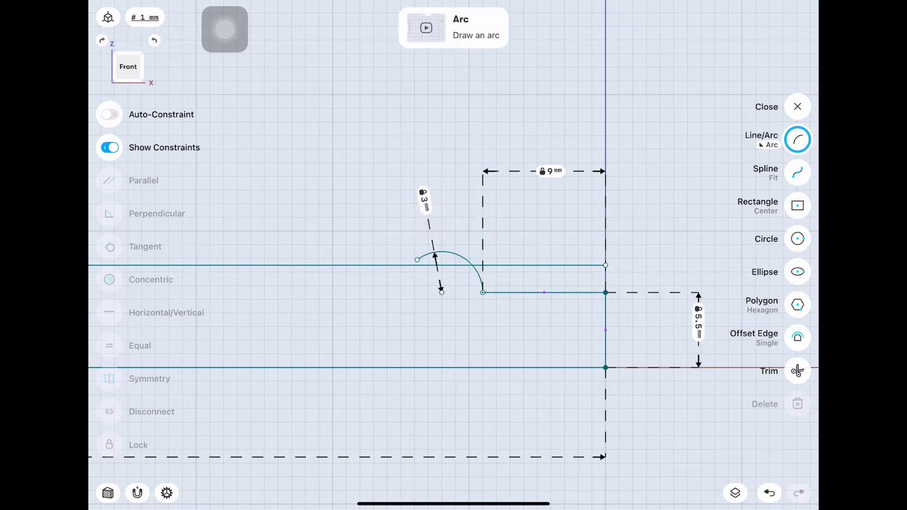
Step: Make the arc tangent to the upper line and lock a 7.5 mm gap to the base line
{"action": "left_click", "coordinate": [331, 265]}
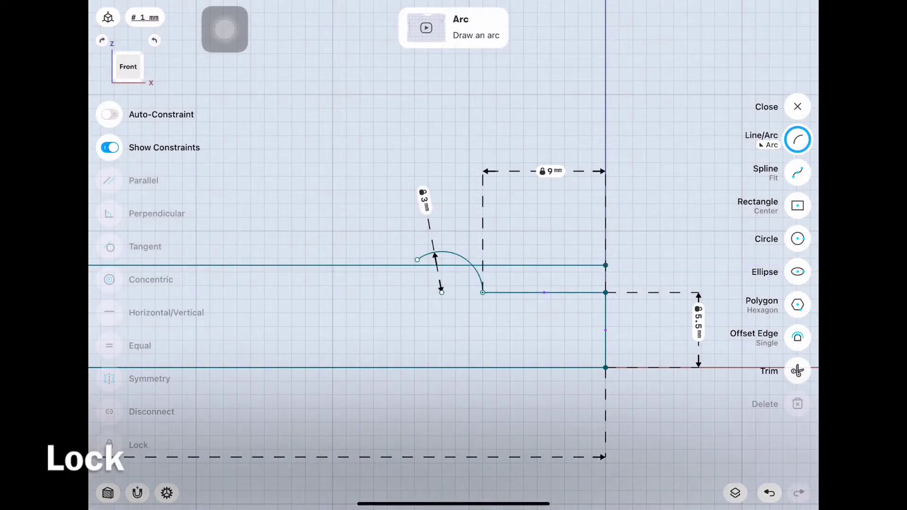
{"action": "left_click", "coordinate": [470, 264]}
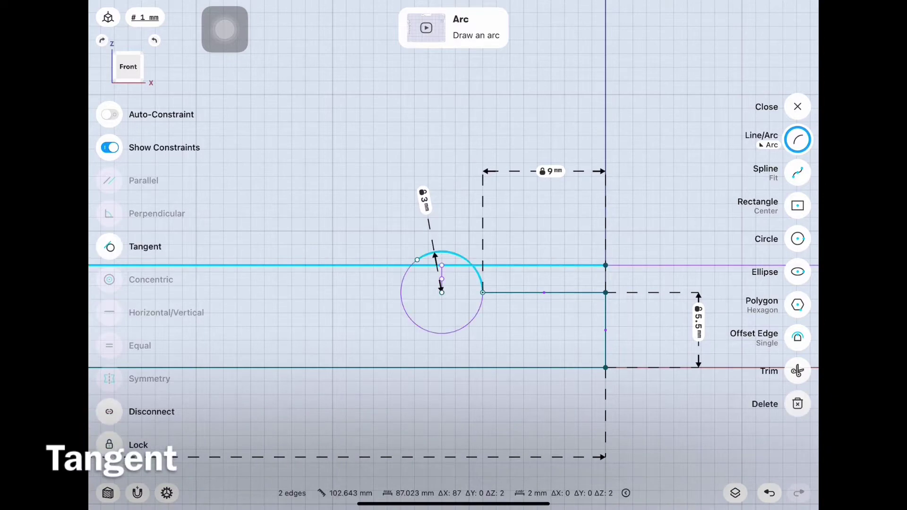
{"action": "left_click", "coordinate": [109, 246]}
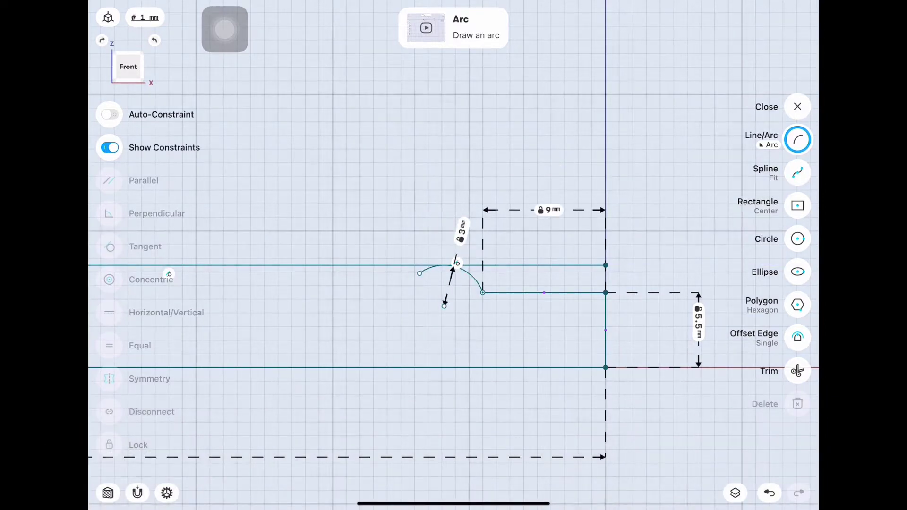
{"action": "left_click", "coordinate": [331, 266]}
{"action": "left_click", "coordinate": [331, 367]}
{"action": "left_click", "coordinate": [639, 314]}
{"action": "left_click", "coordinate": [675, 344]}
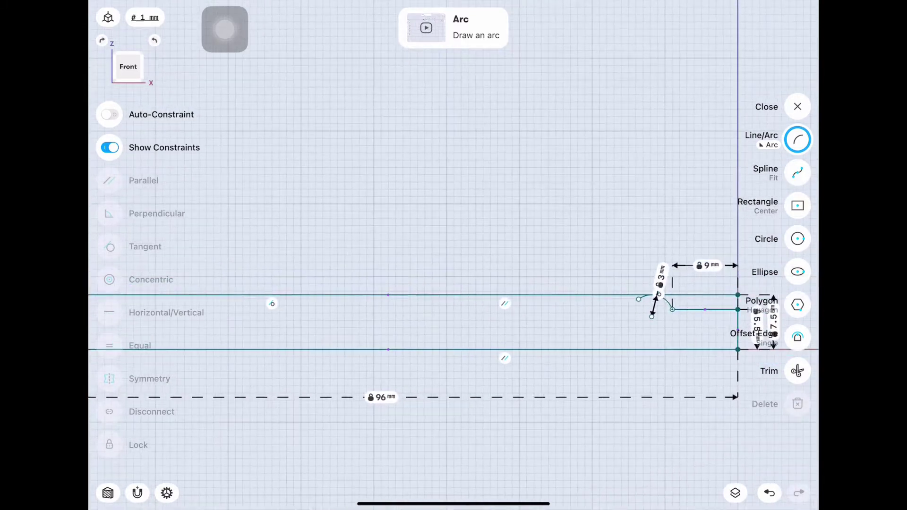
Step: Trim away the upper line to the left of the arc
{"action": "left_click", "coordinate": [797, 371]}
{"action": "left_click", "coordinate": [425, 295]}
{"action": "scroll", "coordinate": [453, 331], "scroll_direction": "down", "scroll_amount": 3}
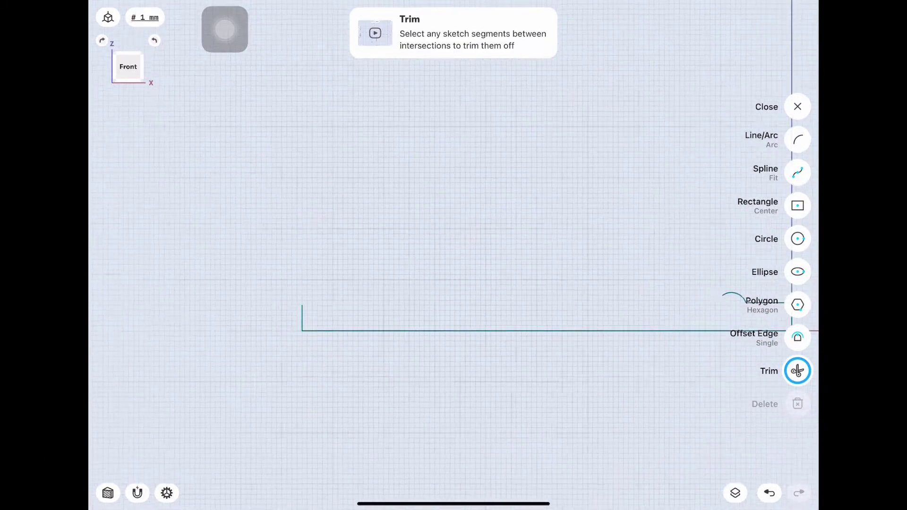
{"action": "scroll", "coordinate": [453, 331], "scroll_direction": "up", "scroll_amount": 2}
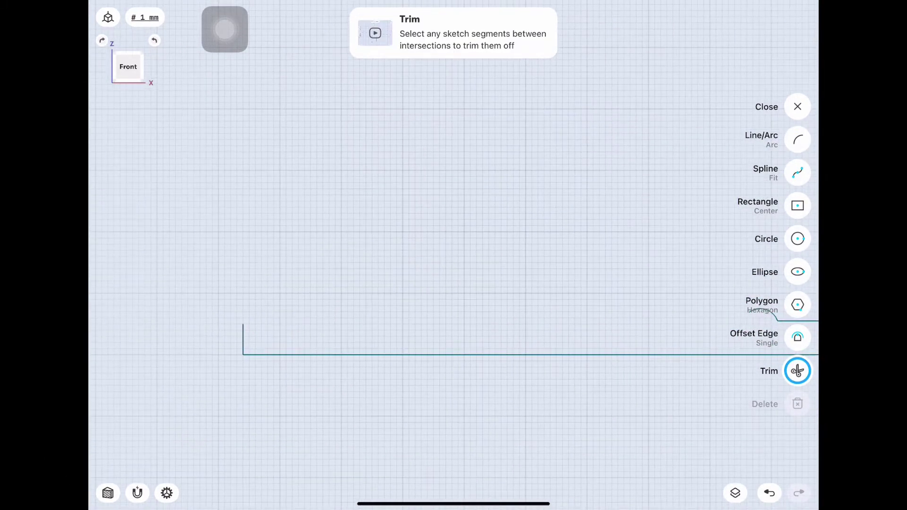
{"action": "scroll", "coordinate": [454, 331], "scroll_direction": "down", "scroll_amount": 3}
{"action": "scroll", "coordinate": [454, 331], "scroll_direction": "up", "scroll_amount": 4}
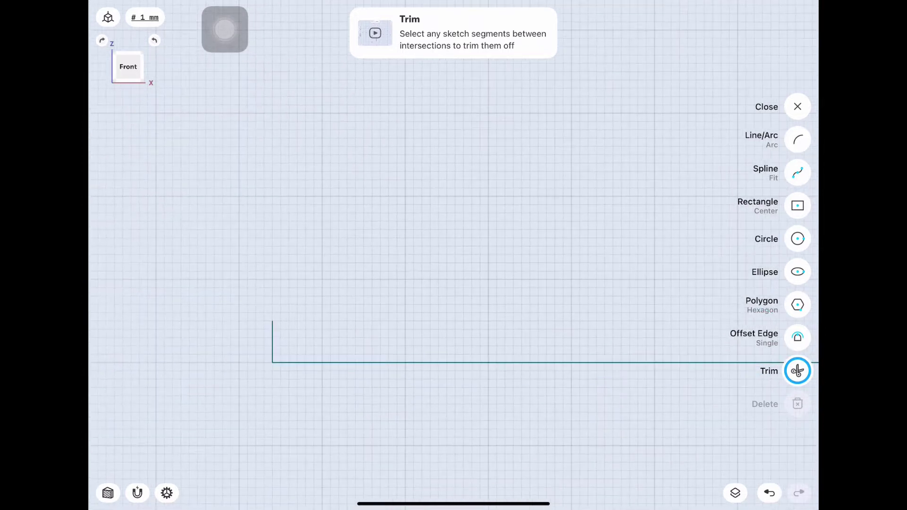
Step: Draw an arc from the left upright's top and drag its centre rightward to enlarge it
{"action": "left_click", "coordinate": [798, 139]}
{"action": "left_click_drag", "start_coordinate": [273, 321], "coordinate": [323, 279]}
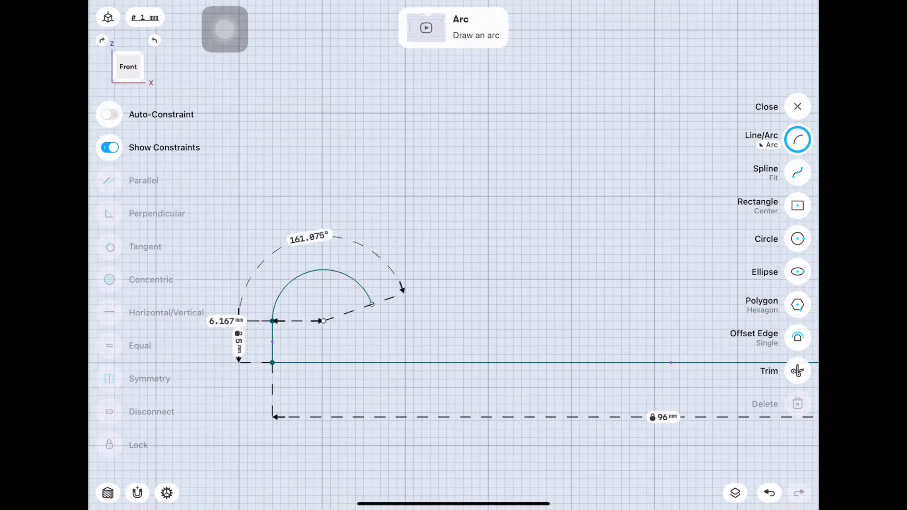
{"action": "left_click_drag", "start_coordinate": [371, 304], "coordinate": [356, 254]}
{"action": "left_click", "coordinate": [330, 321]}
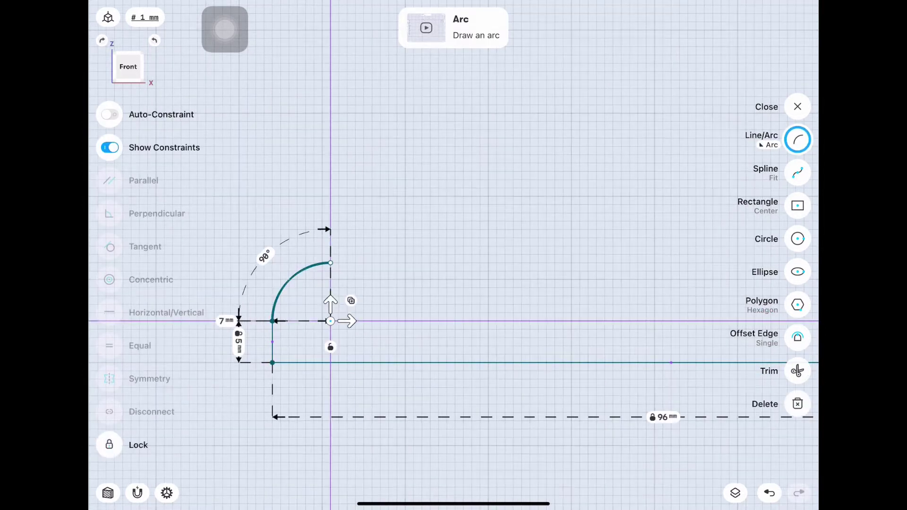
{"action": "left_click_drag", "start_coordinate": [330, 321], "coordinate": [356, 342]}
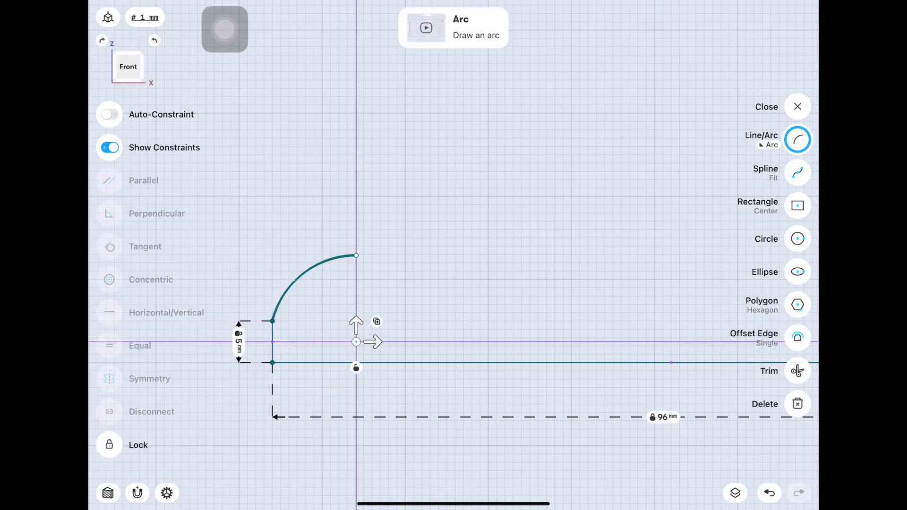
Step: Give the left arc a 12 mm radius with its centre 1.5 mm above the baseline
{"action": "left_click", "coordinate": [298, 276]}
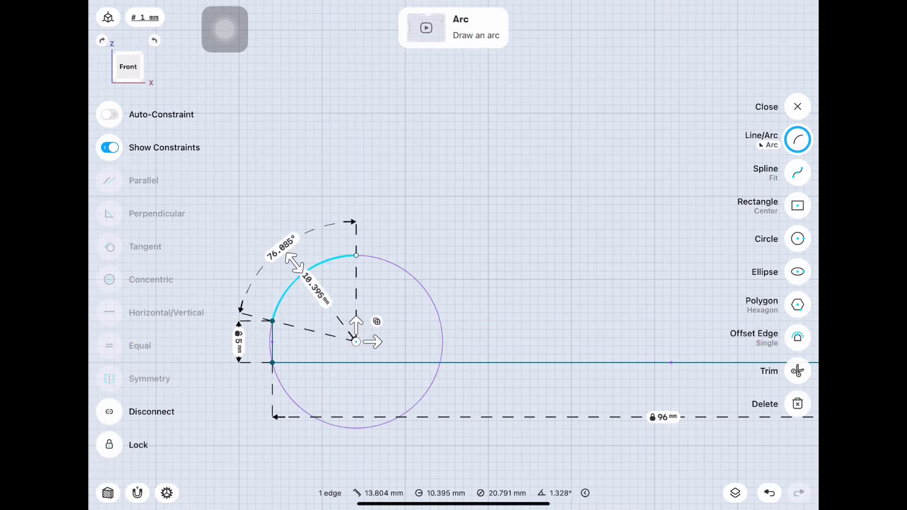
{"action": "left_click", "coordinate": [315, 288]}
{"action": "type", "text": "12"}
{"action": "key", "text": "Return"}
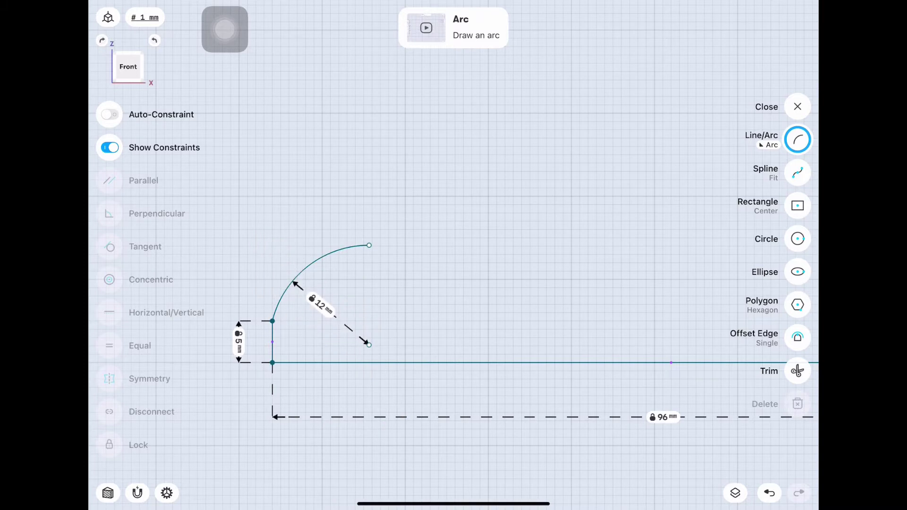
{"action": "left_click", "coordinate": [426, 362]}
{"action": "left_click", "coordinate": [445, 338]}
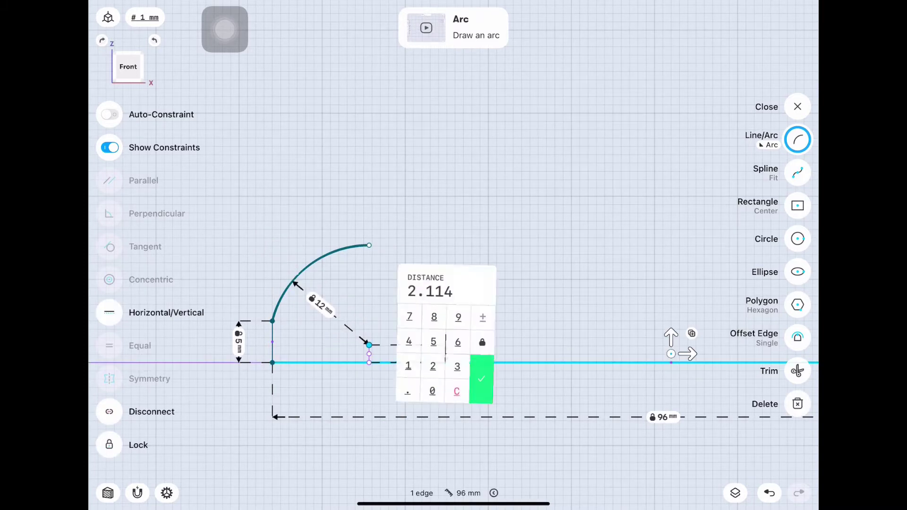
{"action": "key", "text": "Return"}
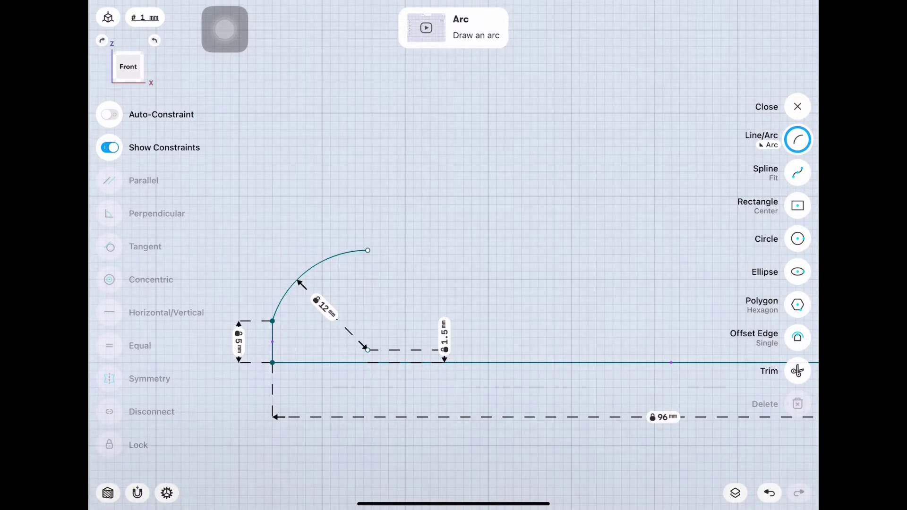
Step: Lock the arc's centre point and sweep its end round to about 127°
{"action": "left_click", "coordinate": [368, 349]}
{"action": "left_click", "coordinate": [109, 445]}
{"action": "left_click_drag", "start_coordinate": [368, 250], "coordinate": [448, 289]}
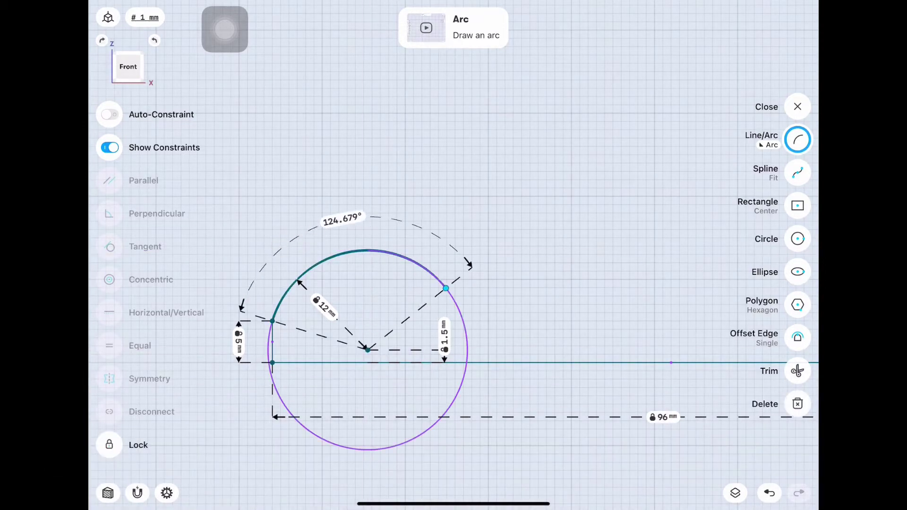
{"action": "scroll", "coordinate": [367, 294], "scroll_direction": "down", "scroll_amount": 2}
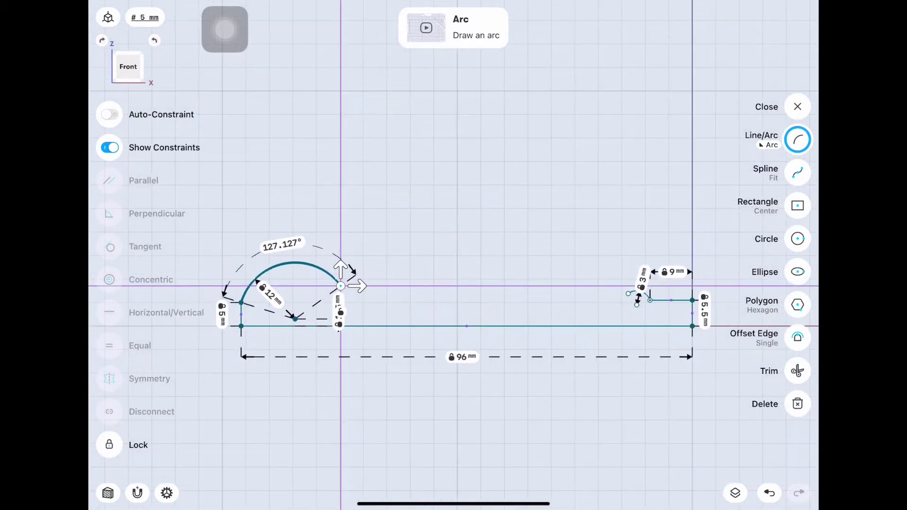
{"action": "key", "text": "Escape"}
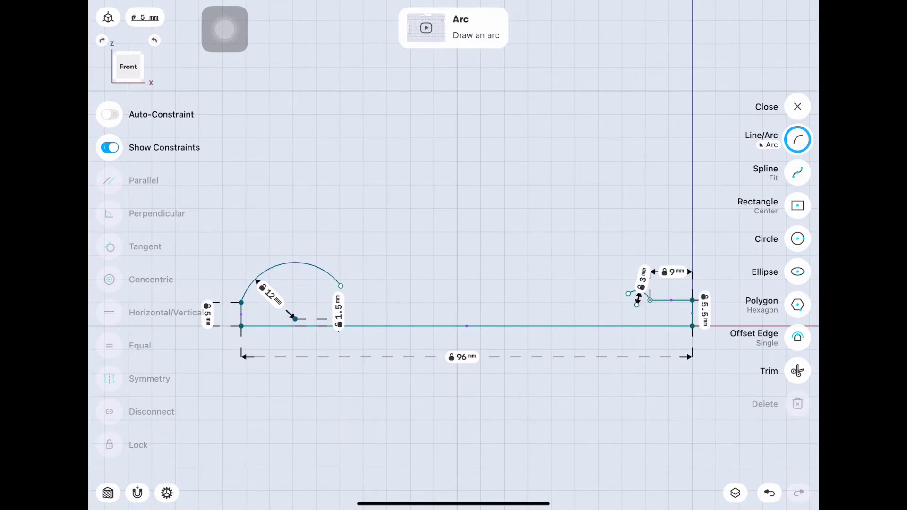
Step: Draw a long arc across the profile with a 180 mm radius
{"action": "mouse_move", "coordinate": [277, 202]}
{"action": "left_mouse_down"}
{"action": "mouse_move", "coordinate": [598, 259]}
{"action": "mouse_move", "coordinate": [669, 208]}
{"action": "left_mouse_up"}
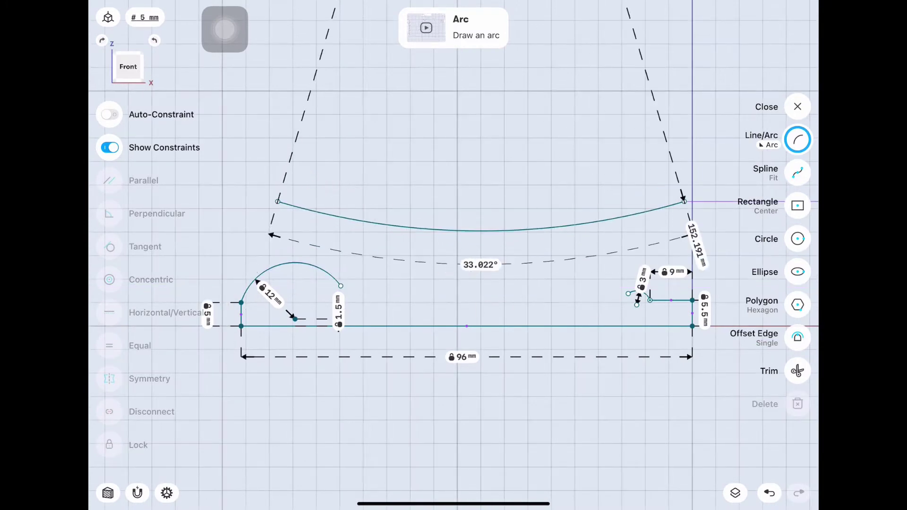
{"action": "scroll", "coordinate": [454, 283], "scroll_direction": "down", "scroll_amount": 2}
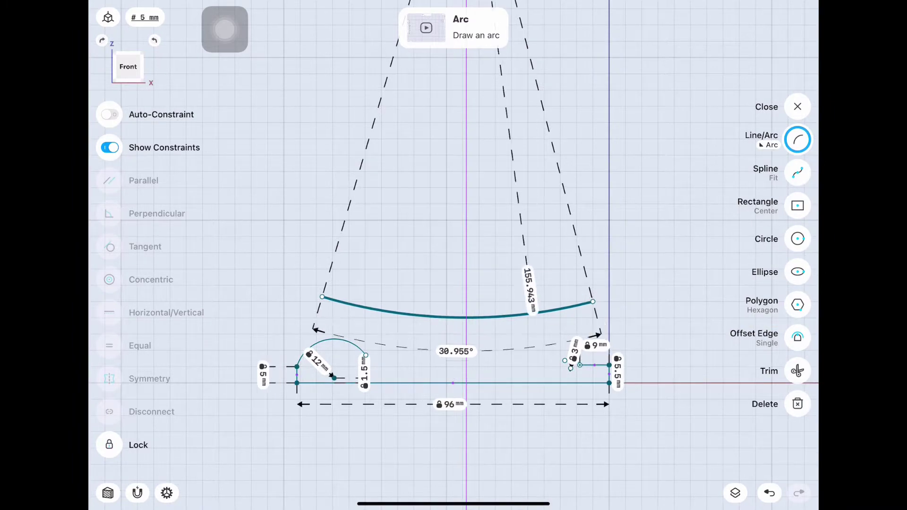
{"action": "left_click", "coordinate": [526, 285]}
{"action": "left_click", "coordinate": [463, 329]}
{"action": "left_click", "coordinate": [512, 317]}
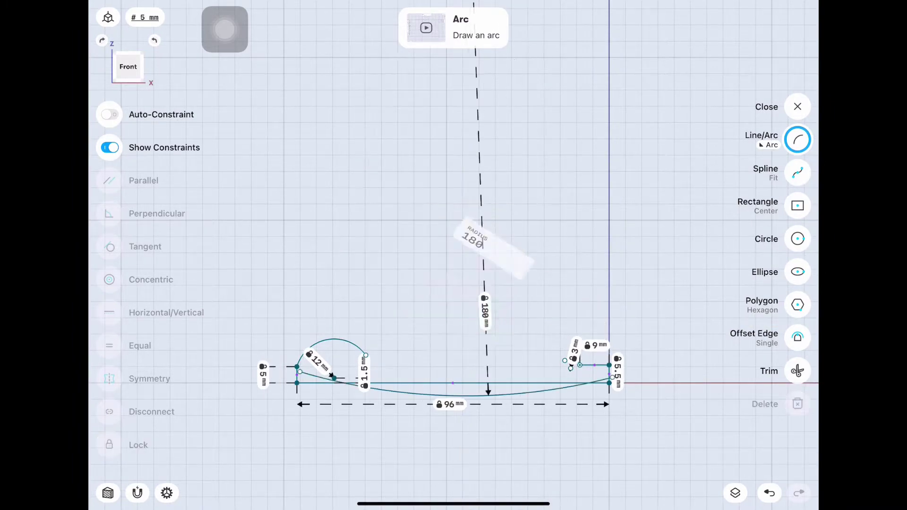
{"action": "scroll", "coordinate": [454, 368], "scroll_direction": "down", "scroll_amount": 2}
{"action": "scroll", "coordinate": [454, 369], "scroll_direction": "up", "scroll_amount": 2}
{"action": "scroll", "coordinate": [453, 369], "scroll_direction": "down", "scroll_amount": 2}
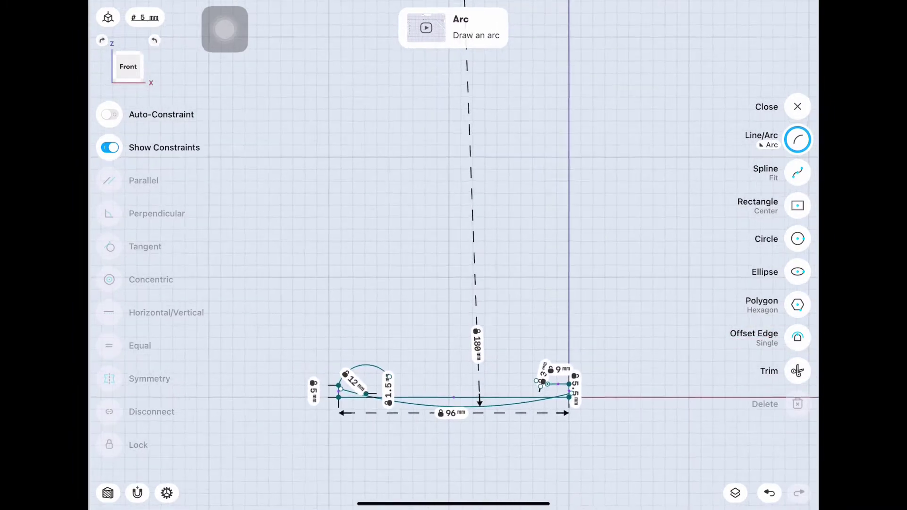
{"action": "scroll", "coordinate": [454, 369], "scroll_direction": "up", "scroll_amount": 4}
Step: Move the long arc up above the profile after undoing an accidental move
{"action": "left_click", "coordinate": [323, 284]}
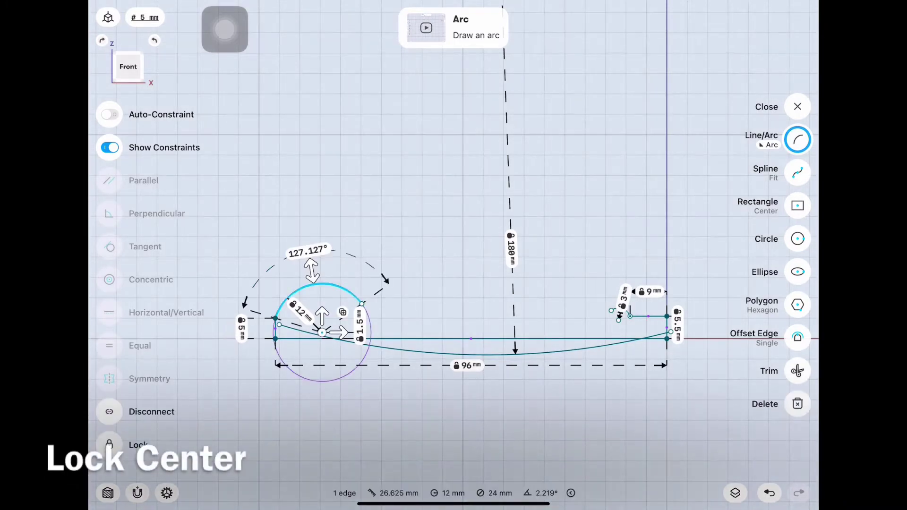
{"action": "scroll", "coordinate": [596, 315], "scroll_direction": "up", "scroll_amount": 5}
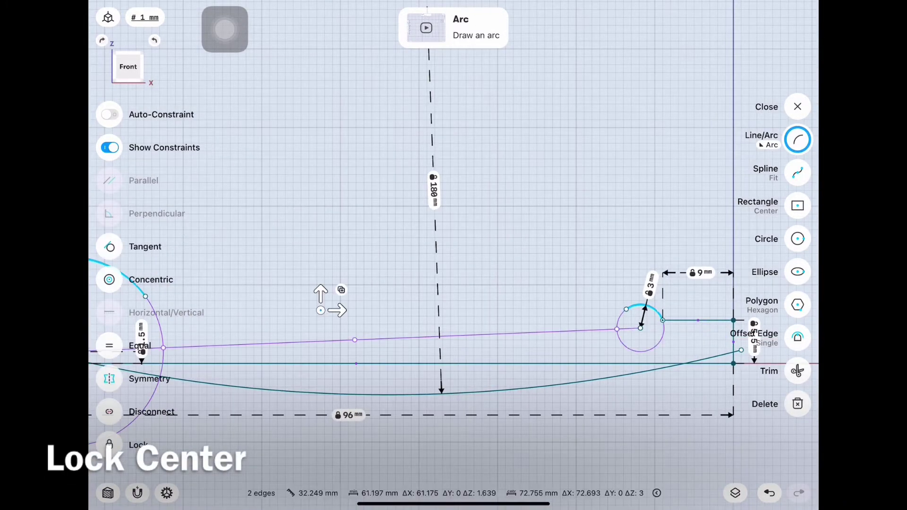
{"action": "scroll", "coordinate": [544, 330], "scroll_direction": "down", "scroll_amount": 2}
{"action": "left_click", "coordinate": [333, 278]}
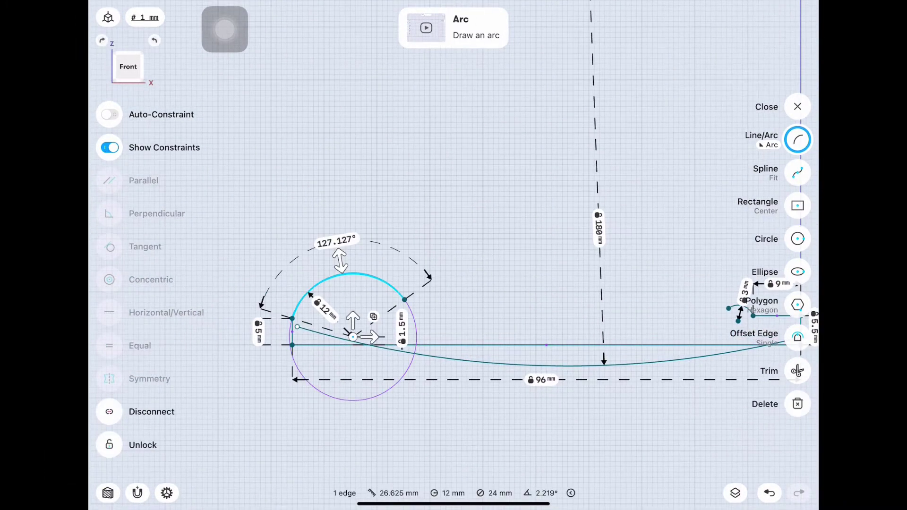
{"action": "left_click", "coordinate": [558, 365]}
{"action": "left_click", "coordinate": [341, 268]}
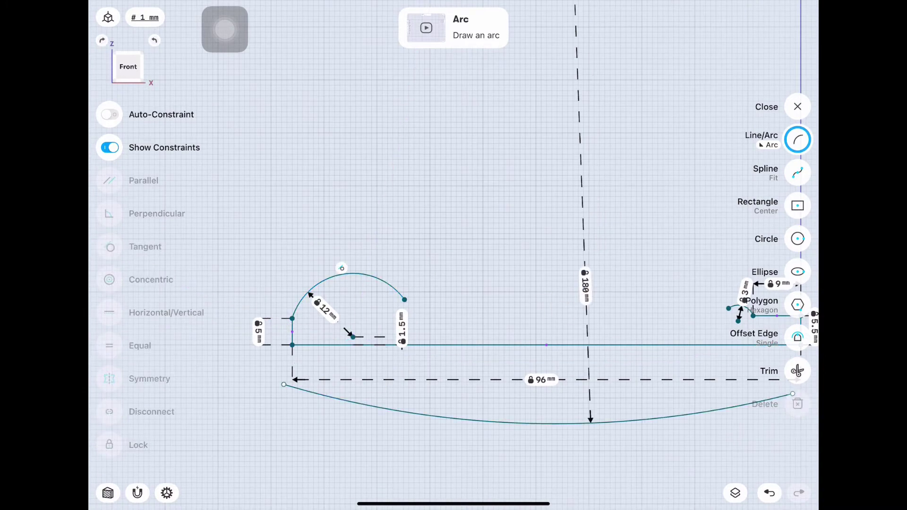
{"action": "key", "text": "ctrl+z"}
{"action": "scroll", "coordinate": [457, 435], "scroll_direction": "down", "scroll_amount": 3}
{"action": "scroll", "coordinate": [457, 435], "scroll_direction": "down", "scroll_amount": 2}
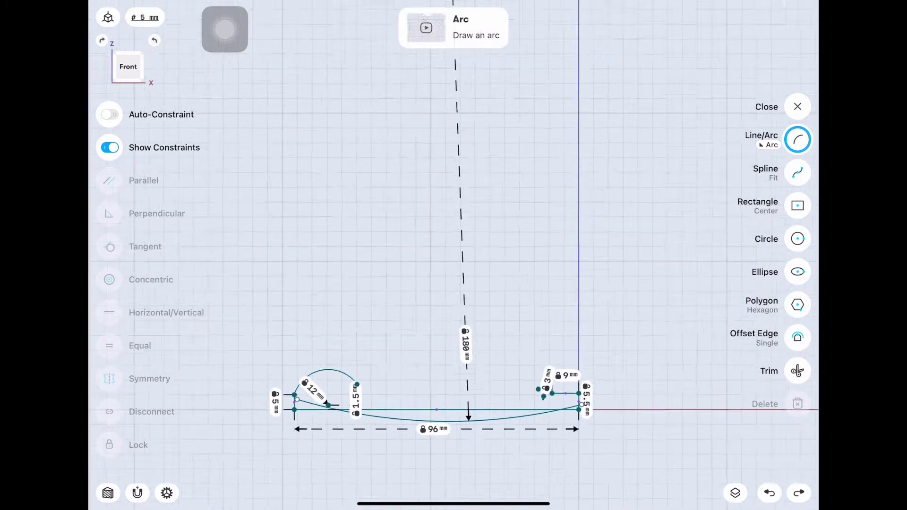
{"action": "scroll", "coordinate": [457, 435], "scroll_direction": "down", "scroll_amount": 3}
{"action": "scroll", "coordinate": [457, 434], "scroll_direction": "down", "scroll_amount": 2}
{"action": "left_click_drag", "start_coordinate": [488, 152], "coordinate": [486, 124]}
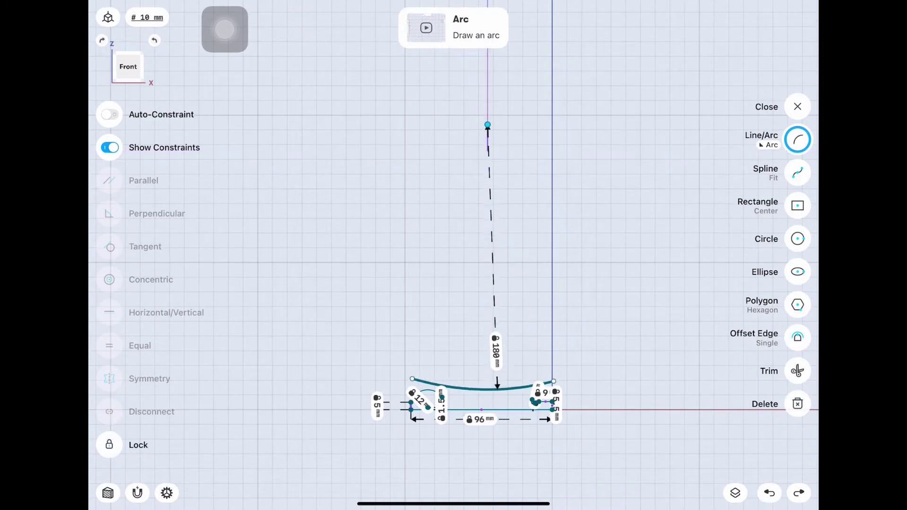
{"action": "scroll", "coordinate": [444, 480], "scroll_direction": "up", "scroll_amount": 3}
{"action": "scroll", "coordinate": [671, 331], "scroll_direction": "up", "scroll_amount": 3}
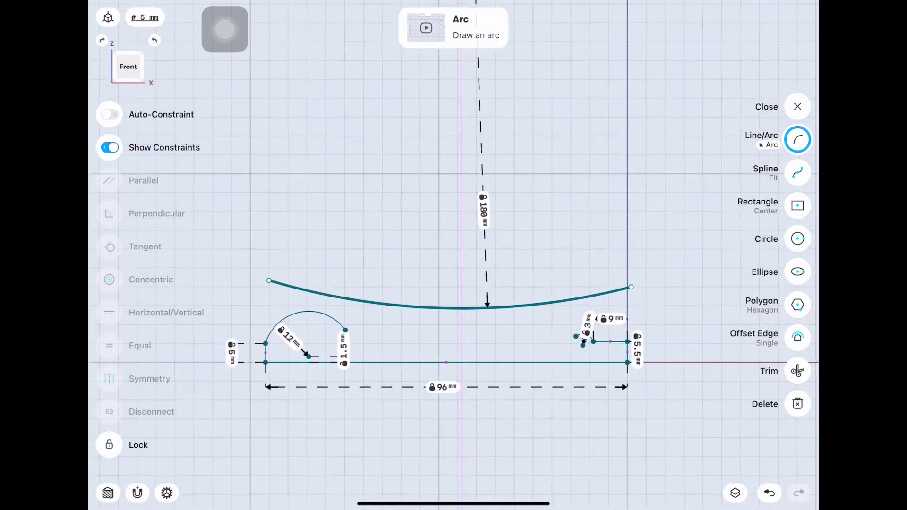
Step: Make the 180 mm arc tangent to the left 12 mm arc
{"action": "left_click", "coordinate": [448, 310]}
{"action": "left_click", "coordinate": [330, 319]}
{"action": "left_click", "coordinate": [109, 246]}
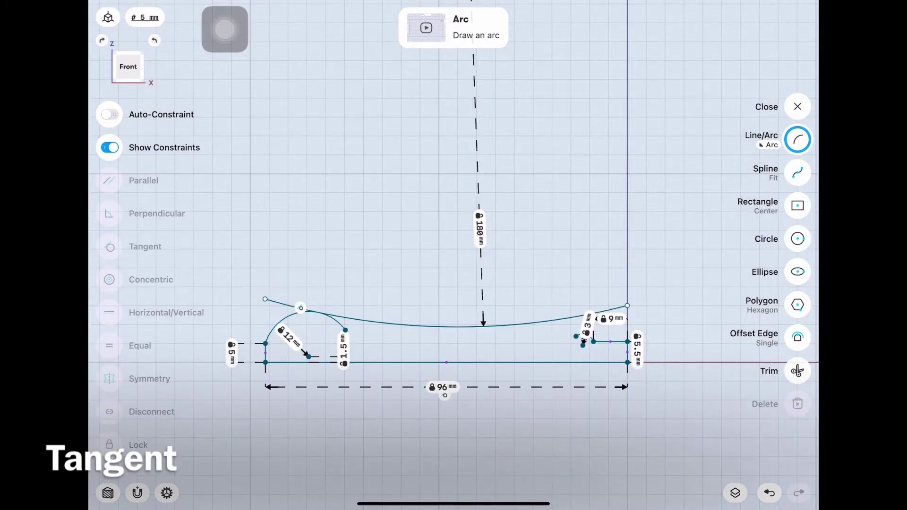
{"action": "scroll", "coordinate": [579, 303], "scroll_direction": "up", "scroll_amount": 2}
{"action": "scroll", "coordinate": [579, 302], "scroll_direction": "up", "scroll_amount": 3}
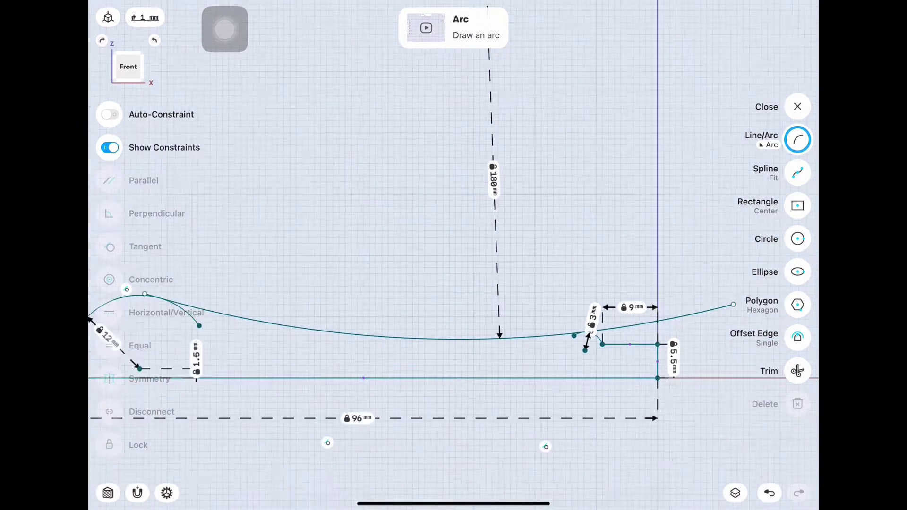
{"action": "scroll", "coordinate": [453, 331], "scroll_direction": "down", "scroll_amount": 5}
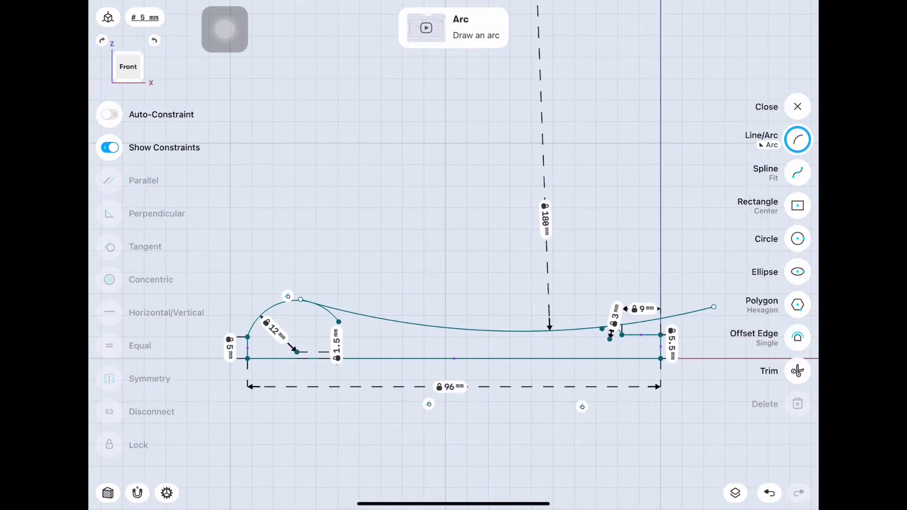
{"action": "scroll", "coordinate": [502, 293], "scroll_direction": "up", "scroll_amount": 2}
{"action": "scroll", "coordinate": [685, 331], "scroll_direction": "up", "scroll_amount": 1}
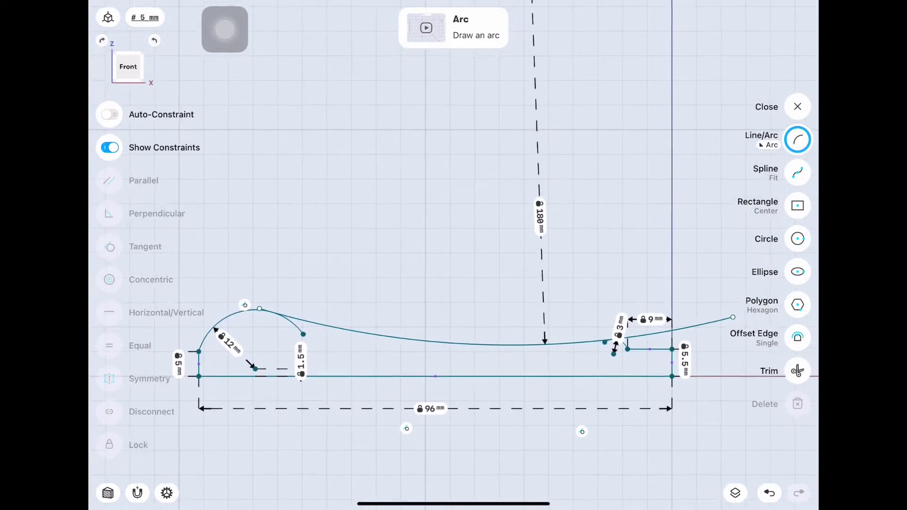
{"action": "scroll", "coordinate": [685, 331], "scroll_direction": "up", "scroll_amount": 1}
{"action": "scroll", "coordinate": [685, 331], "scroll_direction": "up", "scroll_amount": 2}
{"action": "scroll", "coordinate": [685, 330], "scroll_direction": "up", "scroll_amount": 2}
Step: Trim the leftover arc segment near the peak of the top curve
{"action": "left_click", "coordinate": [798, 371]}
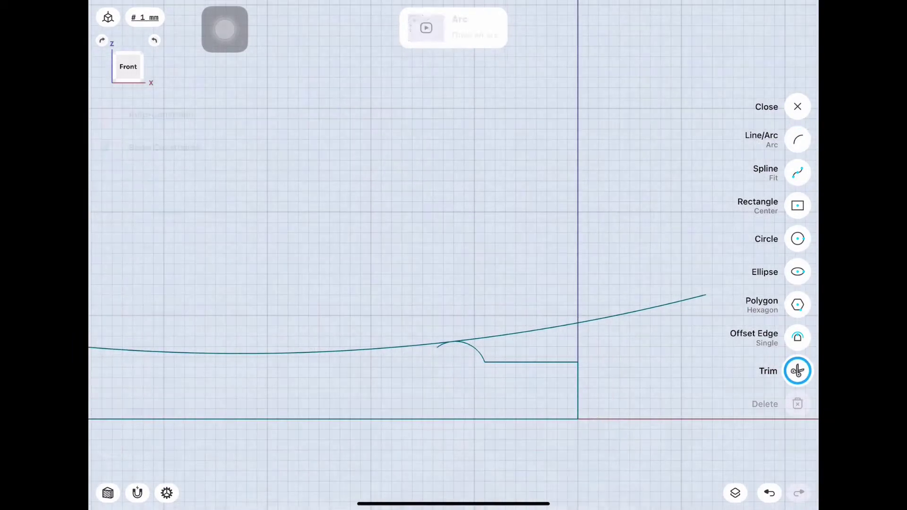
{"action": "scroll", "coordinate": [339, 452], "scroll_direction": "up", "scroll_amount": 3}
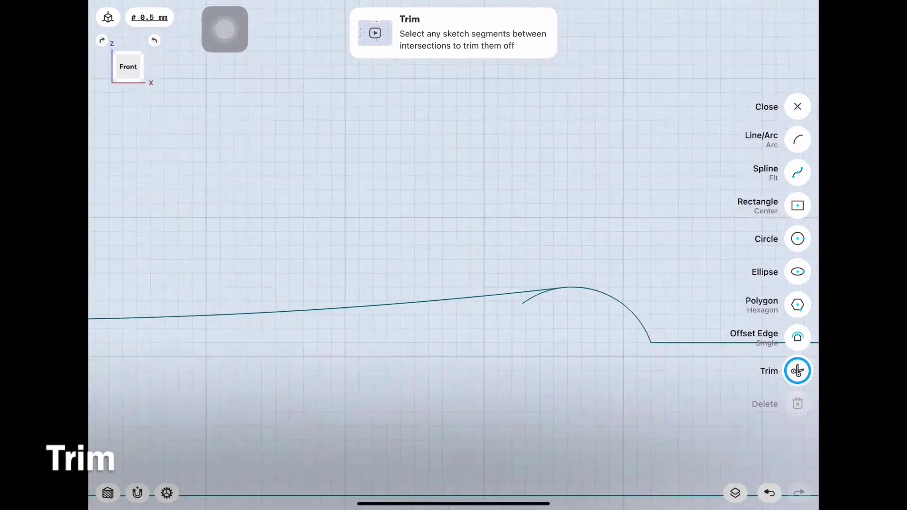
{"action": "left_click", "coordinate": [538, 301]}
{"action": "scroll", "coordinate": [454, 284], "scroll_direction": "left", "scroll_amount": 5}
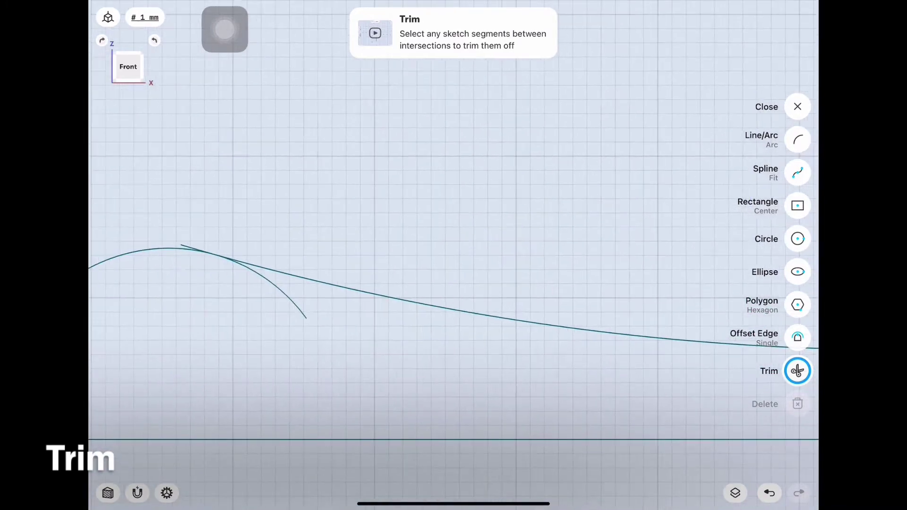
{"action": "scroll", "coordinate": [454, 283], "scroll_direction": "left", "scroll_amount": 5}
{"action": "scroll", "coordinate": [454, 284], "scroll_direction": "left", "scroll_amount": 3}
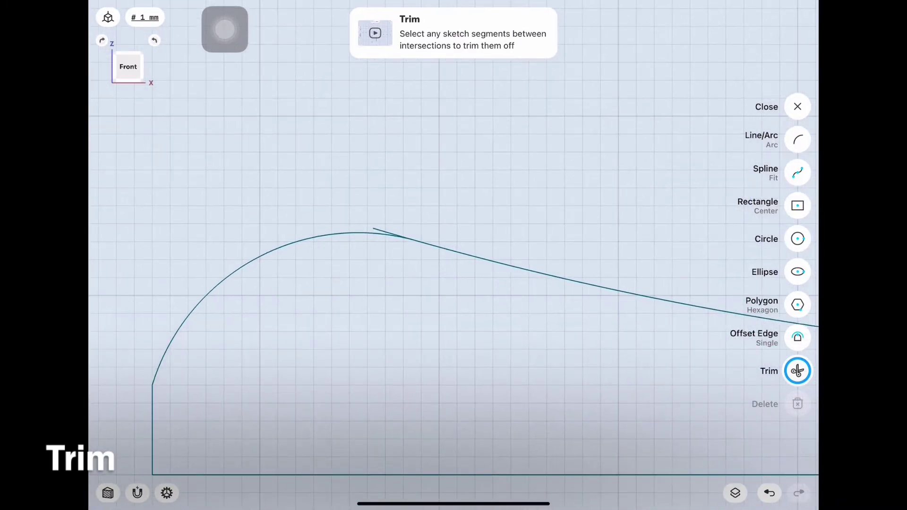
{"action": "scroll", "coordinate": [454, 283], "scroll_direction": "down", "scroll_amount": 3}
{"action": "scroll", "coordinate": [454, 283], "scroll_direction": "down", "scroll_amount": 2}
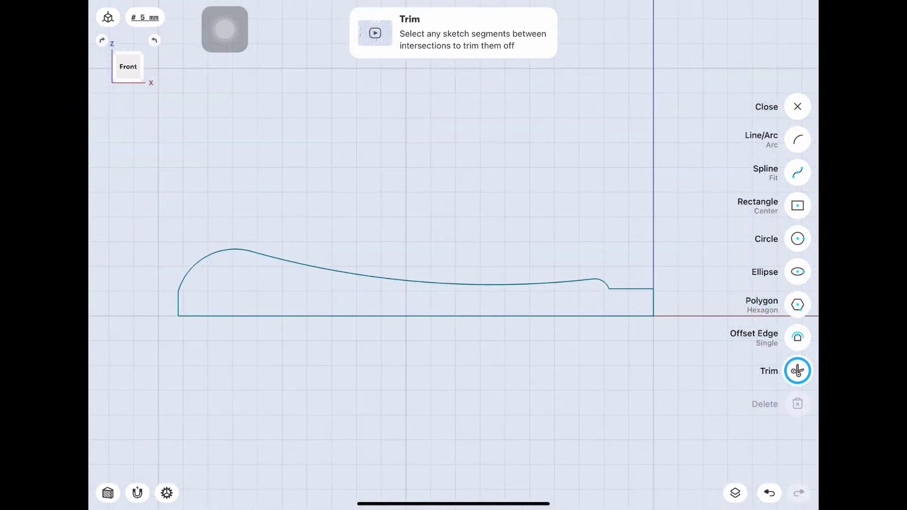
Step: Check the left arc's dimensions and set the right-end fillet arc to a 3 mm radius
{"action": "left_click", "coordinate": [797, 140]}
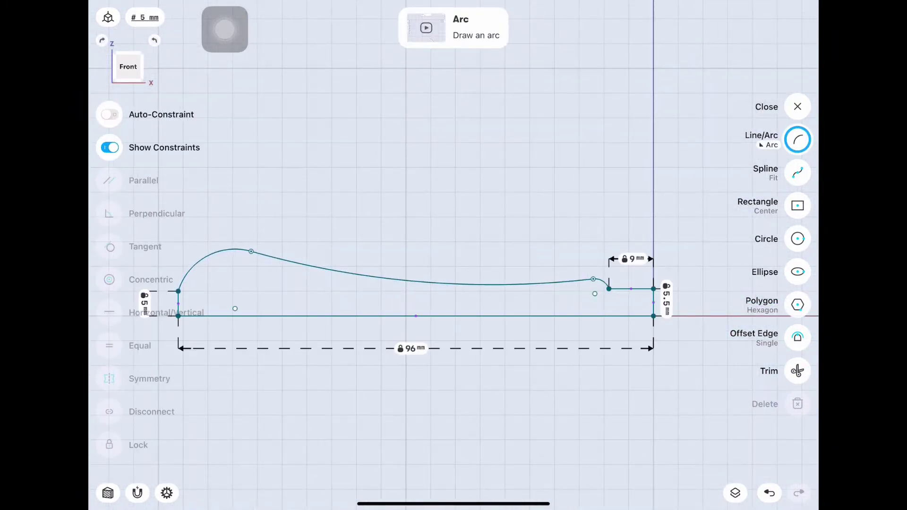
{"action": "scroll", "coordinate": [453, 283], "scroll_direction": "left", "scroll_amount": 3}
{"action": "left_click", "coordinate": [278, 293]}
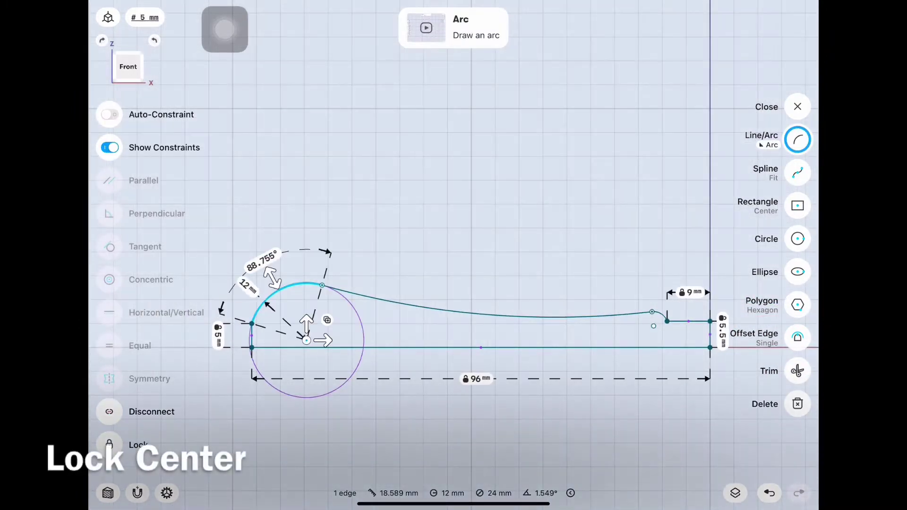
{"action": "key", "text": "Escape"}
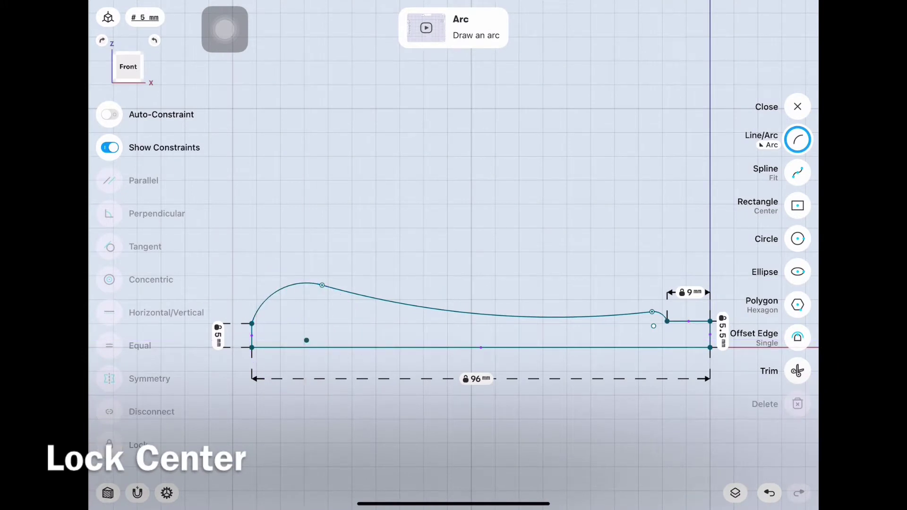
{"action": "left_click", "coordinate": [659, 315]}
{"action": "left_click", "coordinate": [659, 315]}
{"action": "left_click", "coordinate": [661, 272]}
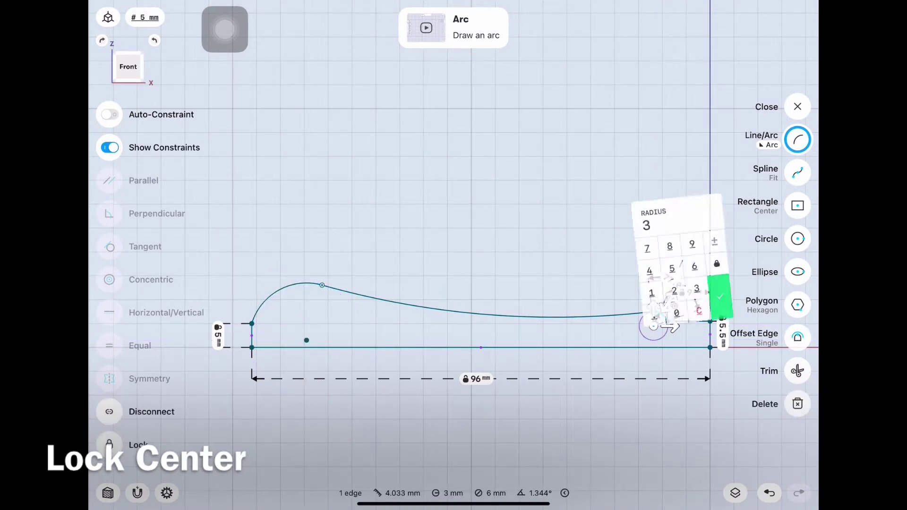
{"action": "left_click", "coordinate": [719, 296]}
Step: Deselect the long arc and close the finished handle profile sketch
{"action": "left_click", "coordinate": [484, 316]}
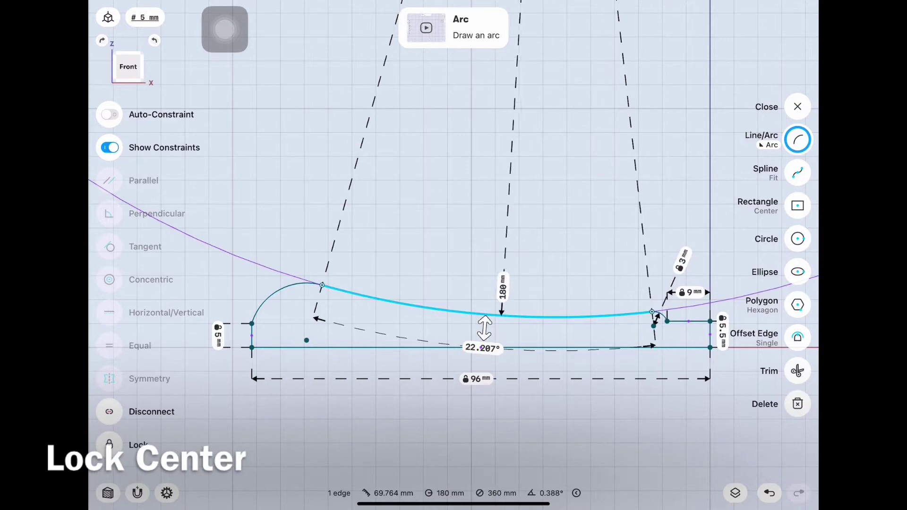
{"action": "scroll", "coordinate": [453, 331], "scroll_direction": "down", "scroll_amount": 5}
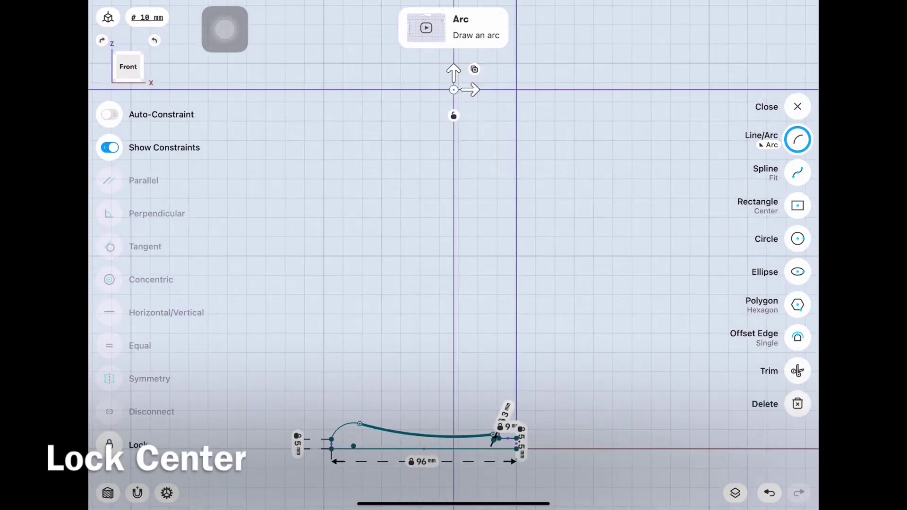
{"action": "left_click", "coordinate": [453, 97]}
{"action": "scroll", "coordinate": [561, 306], "scroll_direction": "up", "scroll_amount": 3}
{"action": "scroll", "coordinate": [561, 307], "scroll_direction": "up", "scroll_amount": 2}
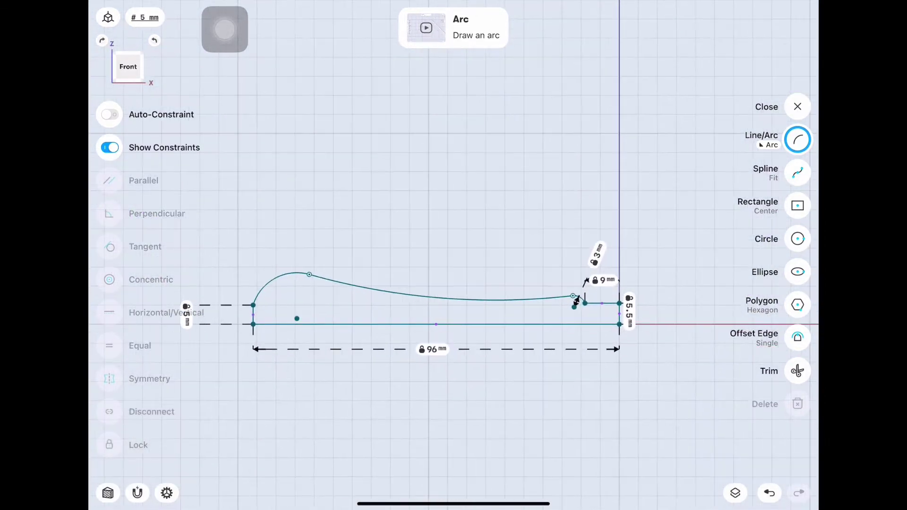
{"action": "left_click", "coordinate": [797, 107]}
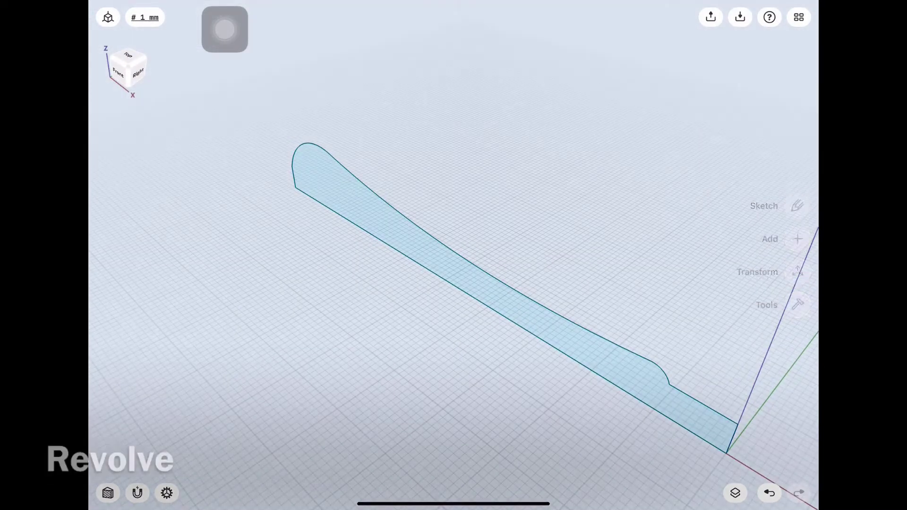
Step: Revolve the profile a full 360° about its bottom edge and hide Sketch 01
{"action": "left_click", "coordinate": [797, 305]}
{"action": "left_click", "coordinate": [798, 288]}
{"action": "left_click", "coordinate": [453, 284]}
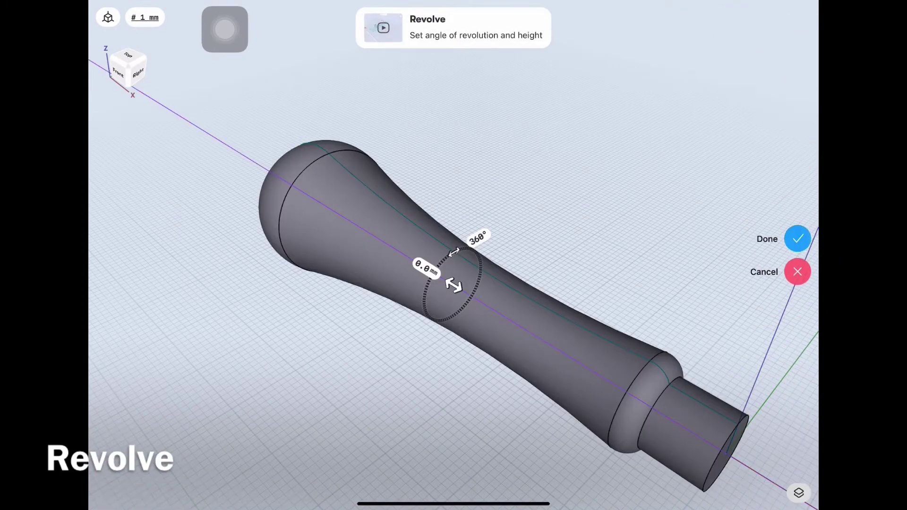
{"action": "left_click", "coordinate": [798, 238]}
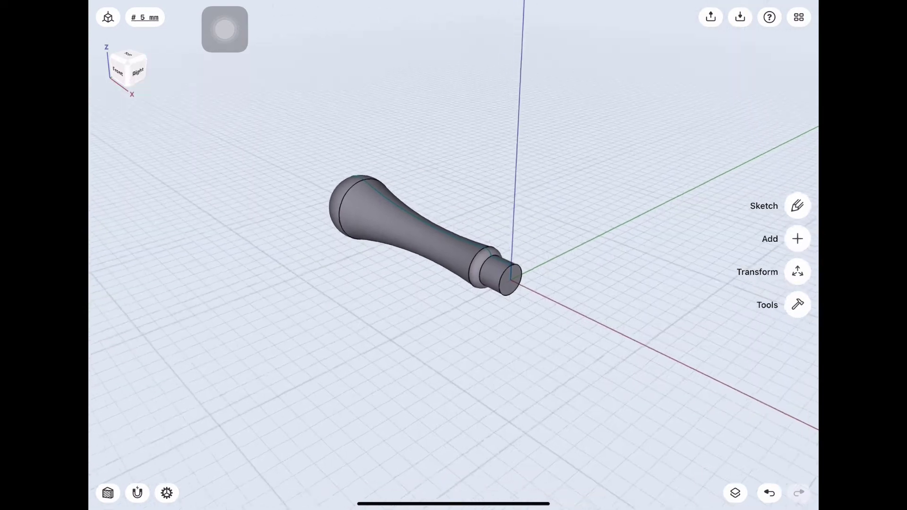
{"action": "left_click", "coordinate": [735, 493]}
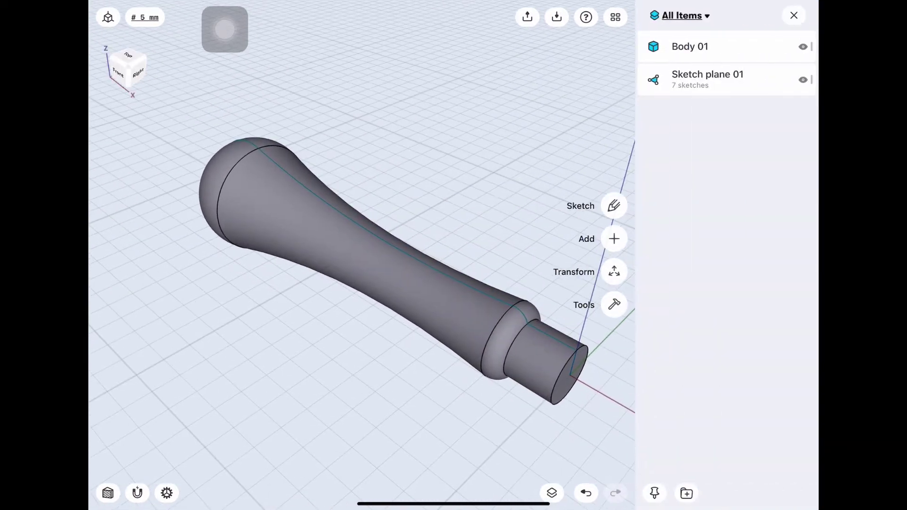
{"action": "left_click", "coordinate": [794, 15]}
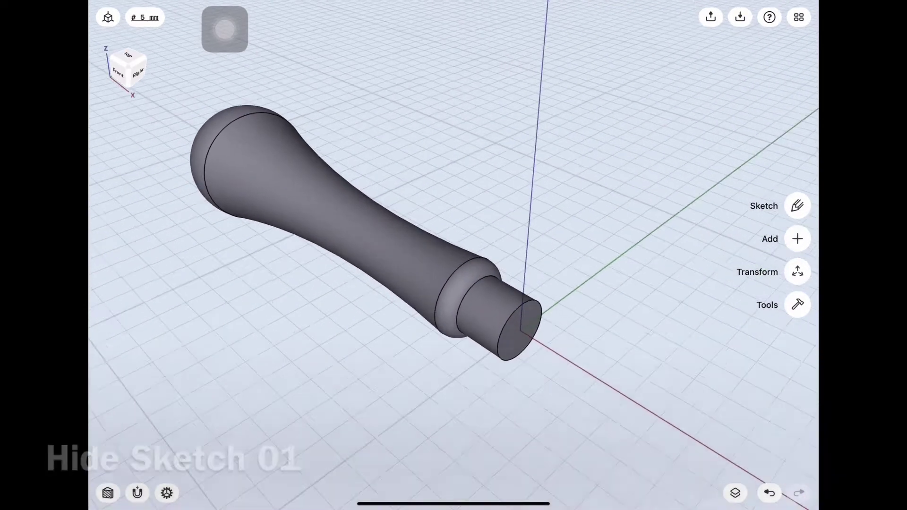
Step: Sketch a 2.5 × 2.5 mm centre rectangle on the handle's end face
{"action": "left_click", "coordinate": [138, 72]}
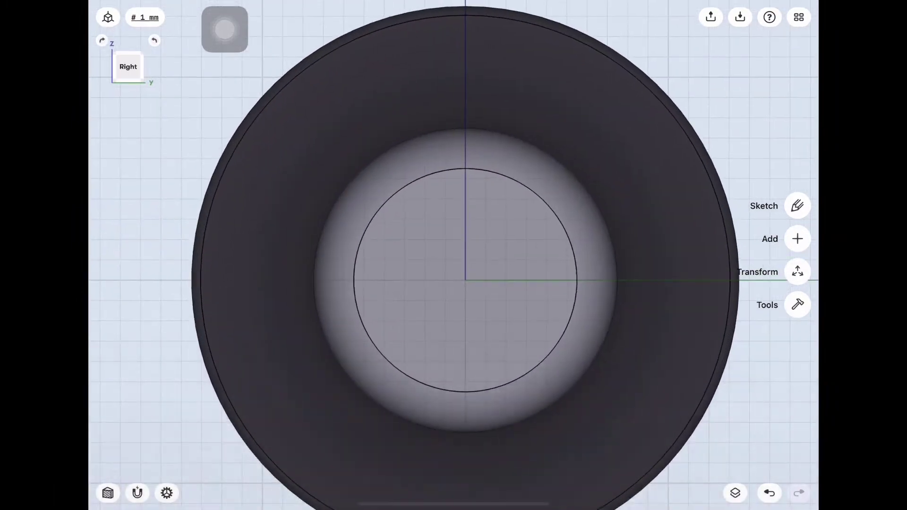
{"action": "left_click", "coordinate": [798, 206]}
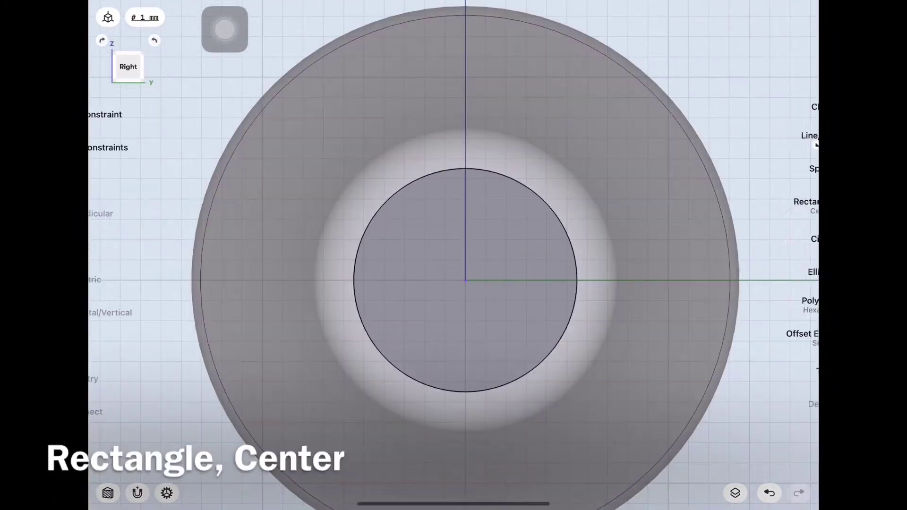
{"action": "left_click", "coordinate": [798, 206]}
{"action": "left_click_drag", "start_coordinate": [466, 280], "coordinate": [516, 329]}
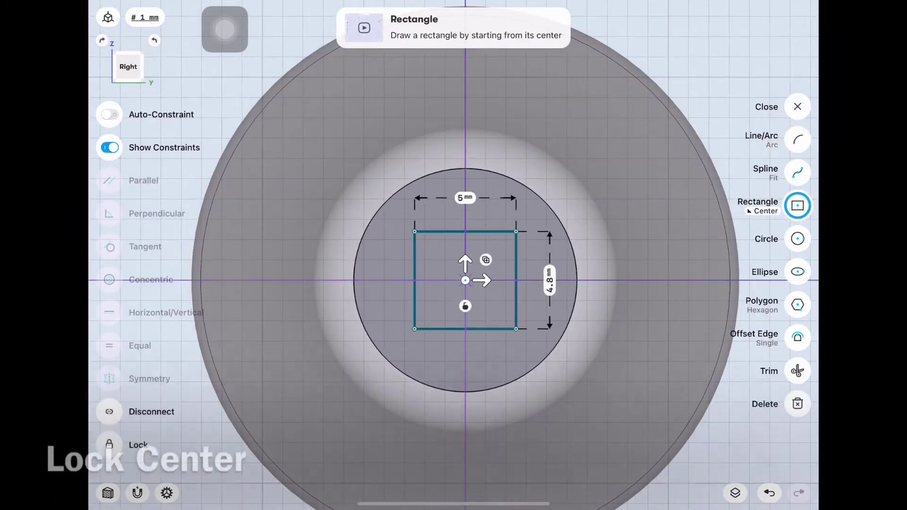
{"action": "left_click", "coordinate": [491, 232]}
{"action": "left_click", "coordinate": [466, 197]}
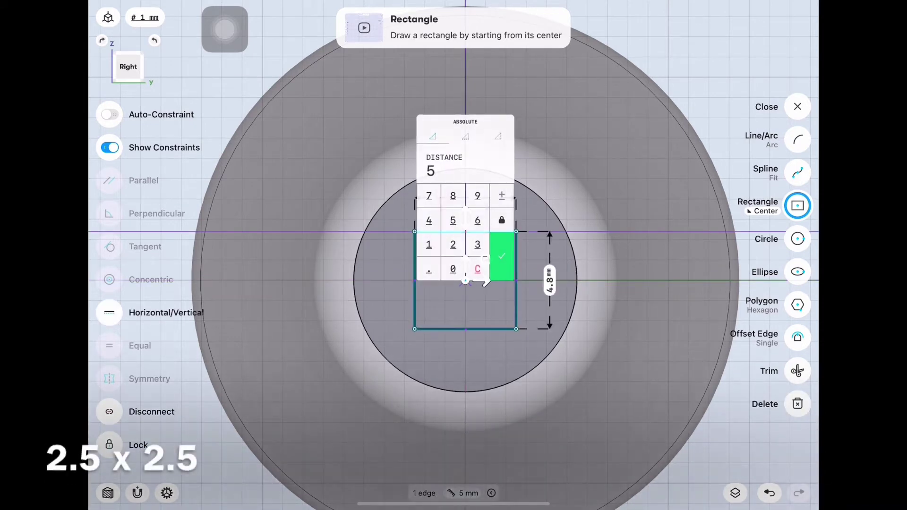
{"action": "left_click", "coordinate": [453, 220]}
{"action": "left_click", "coordinate": [501, 256]}
{"action": "left_click", "coordinate": [491, 279]}
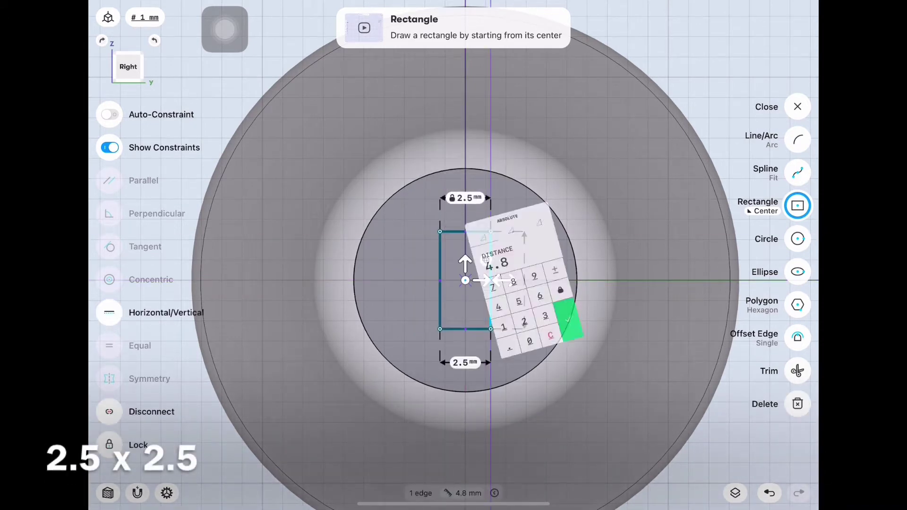
{"action": "left_click", "coordinate": [512, 327]}
{"action": "left_click", "coordinate": [560, 338]}
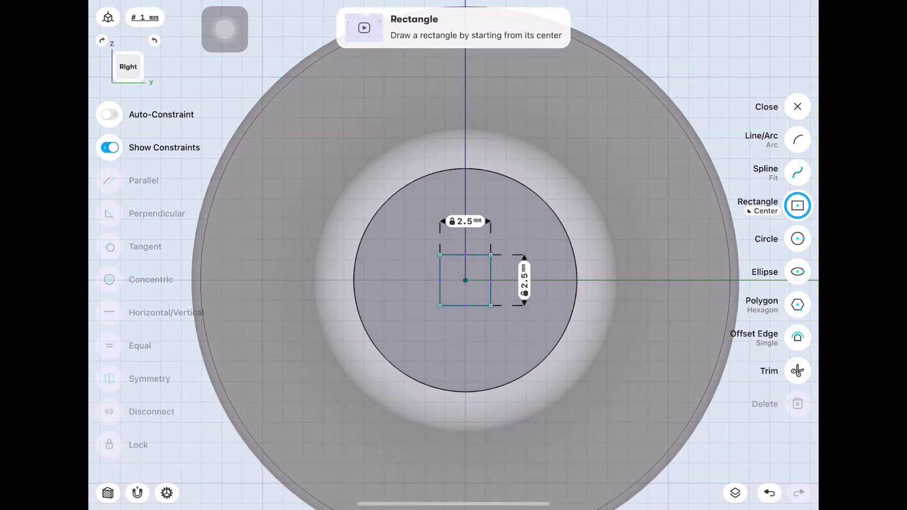
{"action": "left_click", "coordinate": [798, 107]}
Step: Extrude the square face 38 mm to form the shaft
{"action": "left_click", "coordinate": [128, 66]}
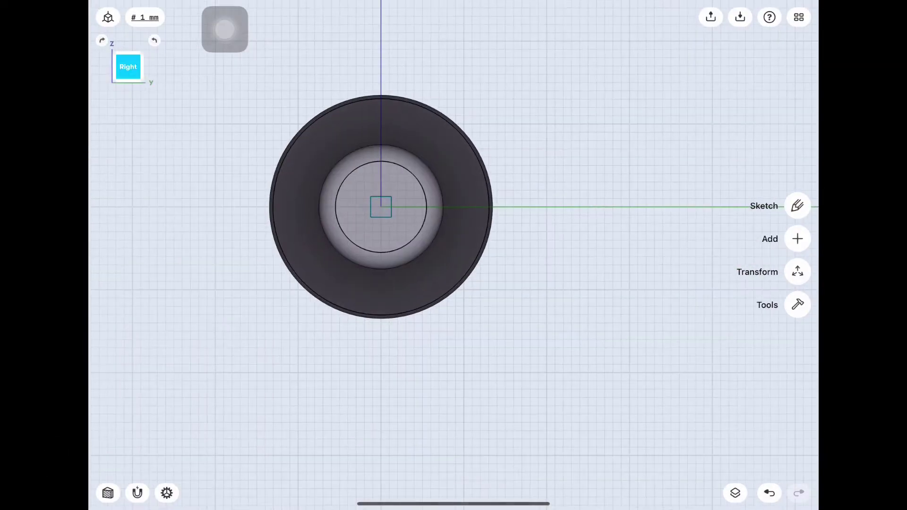
{"action": "left_click_drag", "start_coordinate": [389, 213], "coordinate": [520, 284]}
{"action": "scroll", "coordinate": [662, 374], "scroll_direction": "up", "scroll_amount": 5}
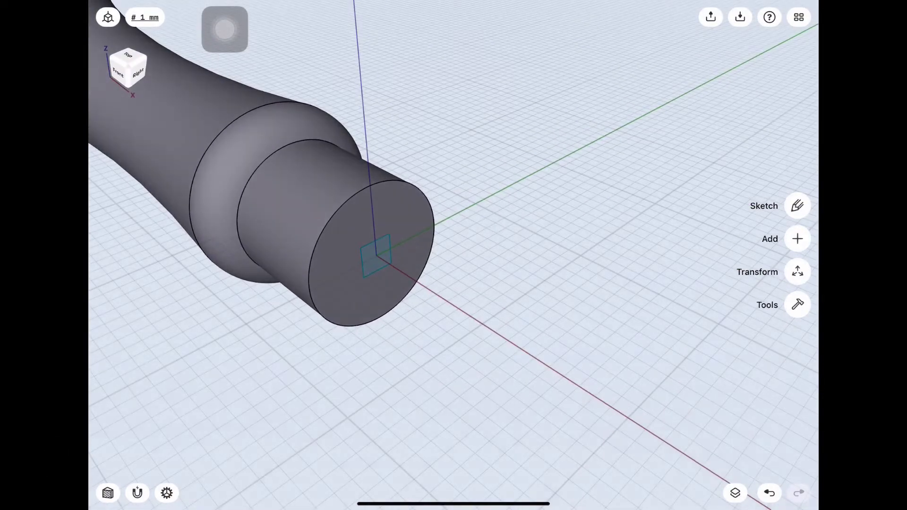
{"action": "left_click", "coordinate": [376, 255]}
{"action": "left_click_drag", "start_coordinate": [383, 269], "coordinate": [583, 401]}
{"action": "left_click", "coordinate": [478, 326]}
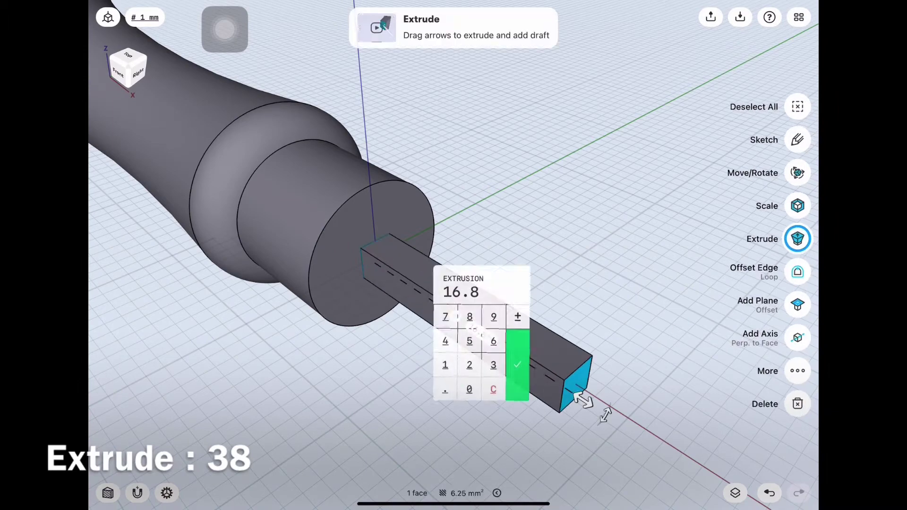
{"action": "left_click", "coordinate": [518, 364]}
{"action": "left_click", "coordinate": [661, 142]}
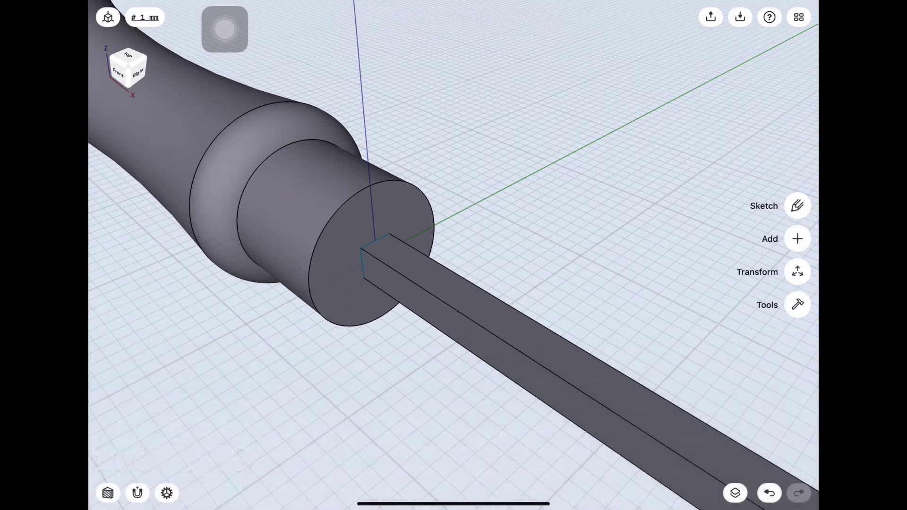
Step: Hide Sketch 02 and bring the whole awl into view
{"action": "scroll", "coordinate": [454, 255], "scroll_direction": "down", "scroll_amount": 5}
{"action": "left_click", "coordinate": [120, 73]}
{"action": "left_click", "coordinate": [735, 493]}
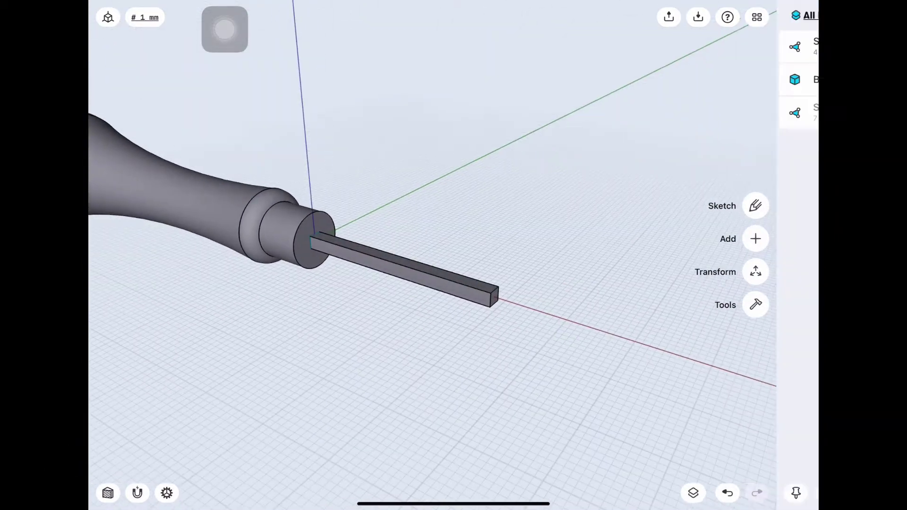
{"action": "left_click", "coordinate": [794, 15]}
{"action": "scroll", "coordinate": [453, 255], "scroll_direction": "down", "scroll_amount": 3}
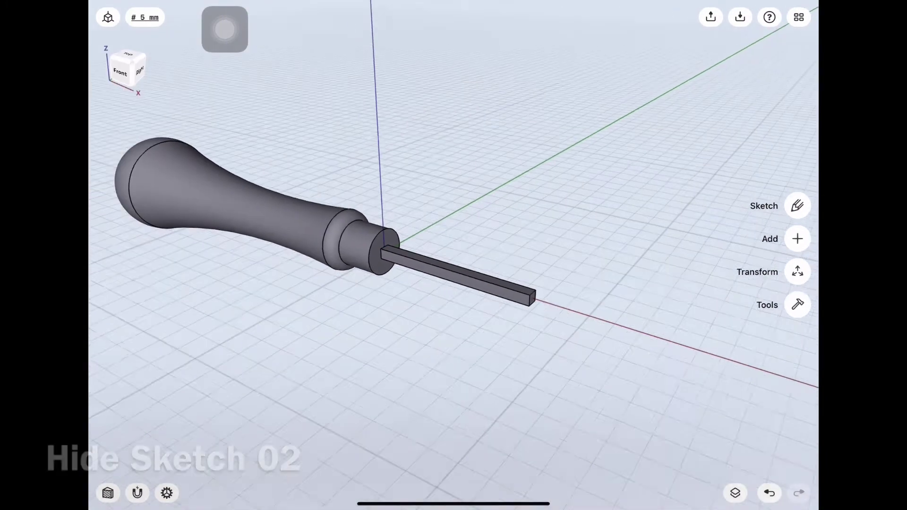
{"action": "left_click_drag", "start_coordinate": [330, 283], "coordinate": [449, 265]}
{"action": "scroll", "coordinate": [473, 265], "scroll_direction": "up", "scroll_amount": 2}
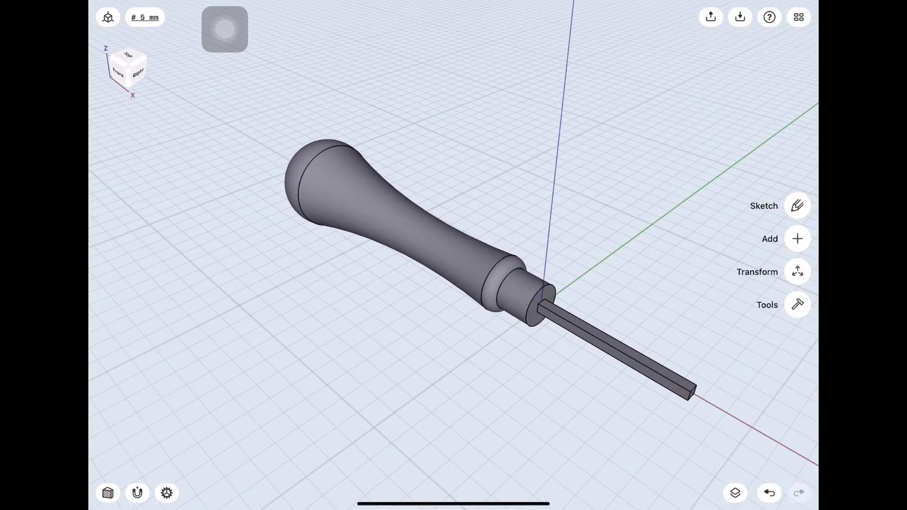
Step: Sketch a sloped taper line running to the tip on the shaft's side face
{"action": "scroll", "coordinate": [614, 331], "scroll_direction": "up", "scroll_amount": 3}
{"action": "left_click_drag", "start_coordinate": [473, 331], "coordinate": [519, 307]}
{"action": "left_click", "coordinate": [473, 236]}
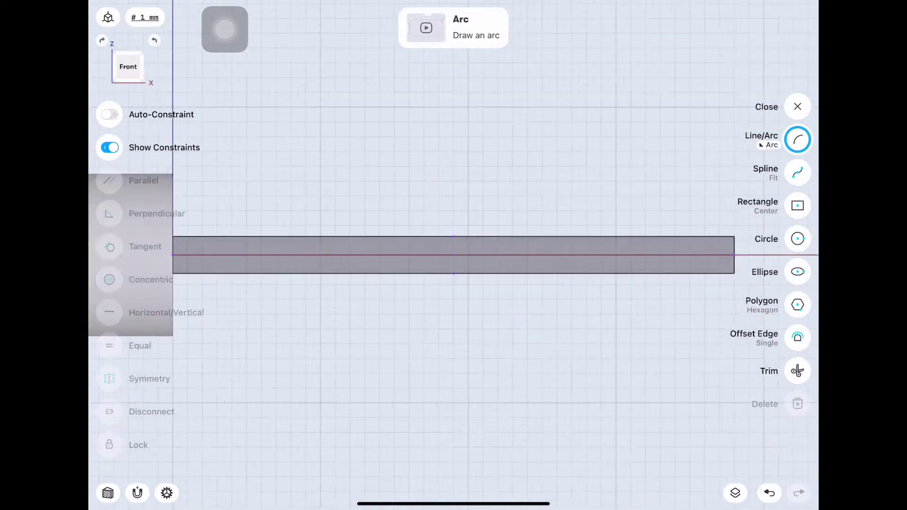
{"action": "scroll", "coordinate": [453, 255], "scroll_direction": "up", "scroll_amount": 2}
{"action": "left_click", "coordinate": [797, 139]}
{"action": "left_click", "coordinate": [600, 158]}
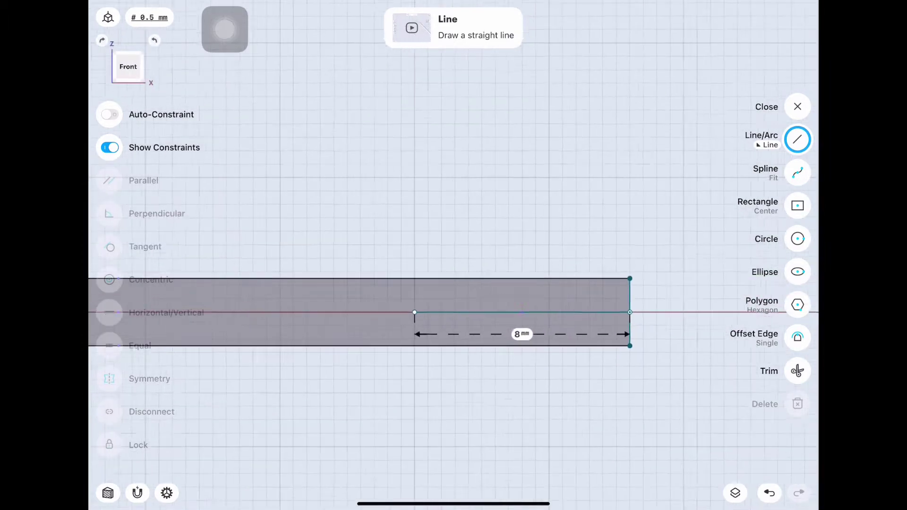
{"action": "scroll", "coordinate": [638, 286], "scroll_direction": "up", "scroll_amount": 1}
{"action": "left_click_drag", "start_coordinate": [628, 320], "coordinate": [541, 303]}
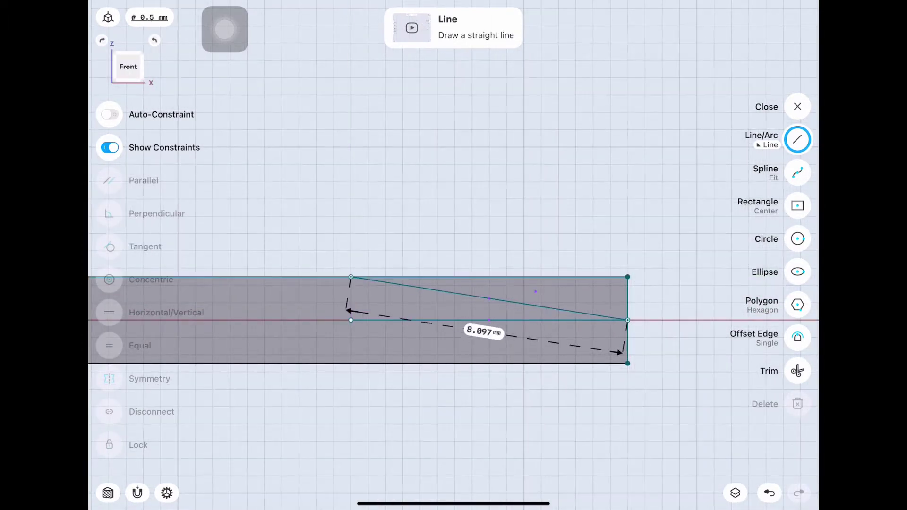
{"action": "left_click_drag", "start_coordinate": [369, 355], "coordinate": [351, 363]}
{"action": "left_click", "coordinate": [797, 106]}
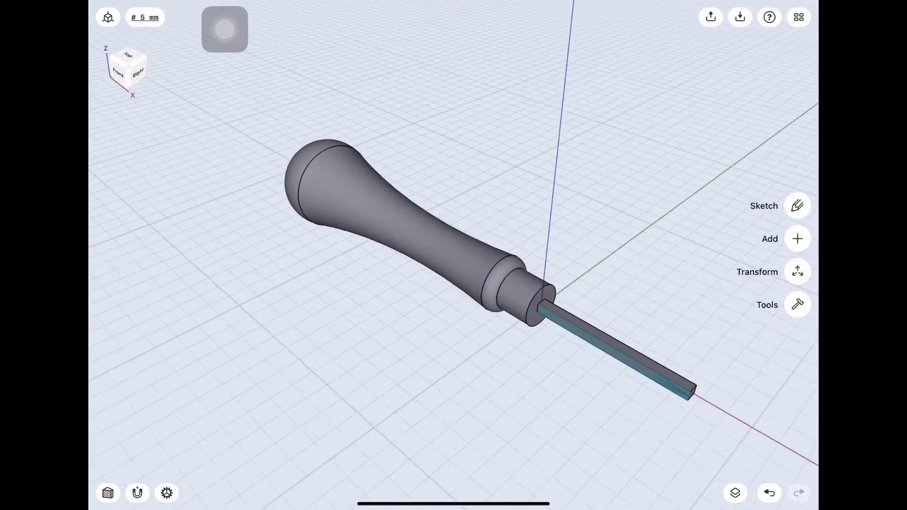
Step: Sketch matching taper lines on the top face and select the triangular tip faces
{"action": "left_click", "coordinate": [798, 206]}
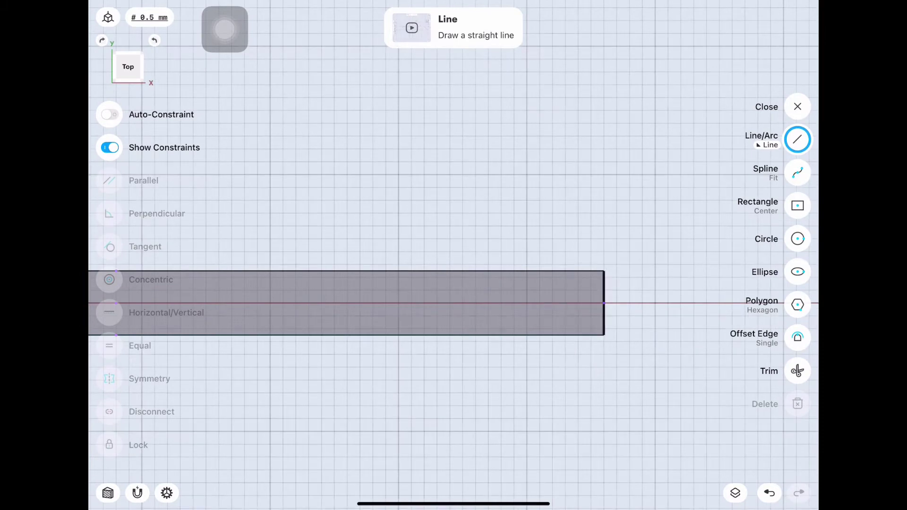
{"action": "mouse_move", "coordinate": [604, 303]}
{"action": "left_mouse_down"}
{"action": "mouse_move", "coordinate": [591, 290]}
{"action": "mouse_move", "coordinate": [488, 329]}
{"action": "left_mouse_up"}
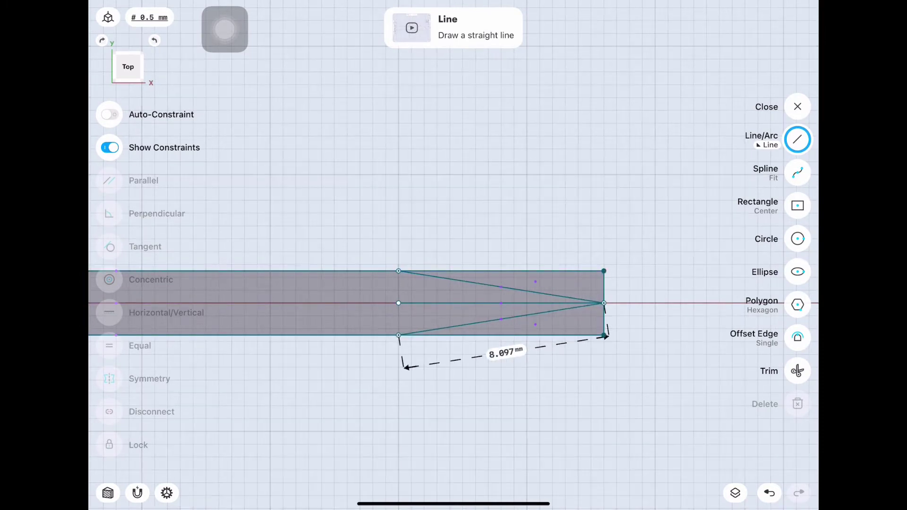
{"action": "left_click", "coordinate": [797, 106]}
{"action": "middle_click_drag", "start_coordinate": [454, 165], "coordinate": [472, 307]}
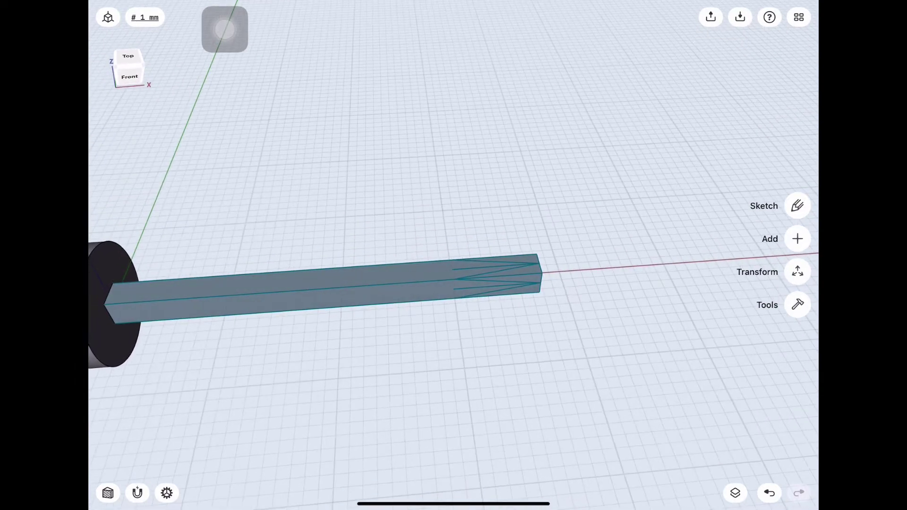
{"action": "middle_click_drag", "start_coordinate": [454, 237], "coordinate": [425, 189]}
{"action": "scroll", "coordinate": [426, 236], "scroll_direction": "up", "scroll_amount": 3}
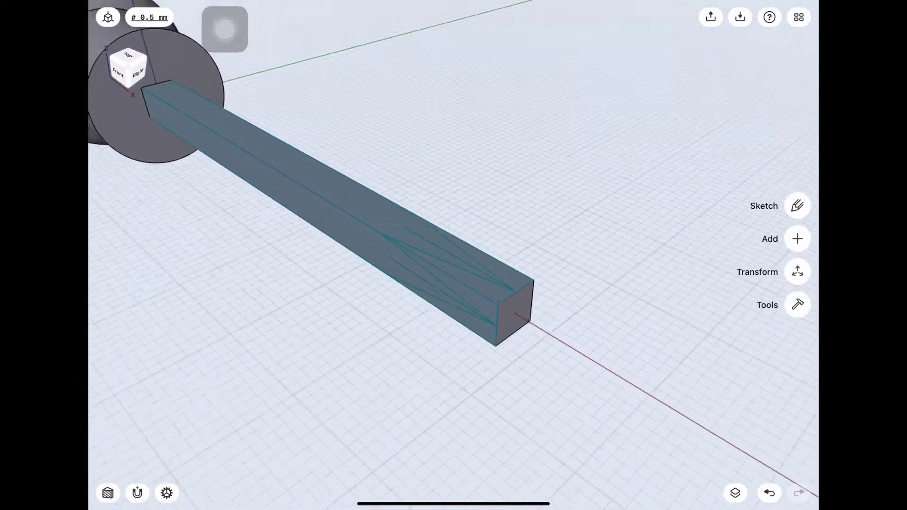
{"action": "scroll", "coordinate": [425, 236], "scroll_direction": "up", "scroll_amount": 2}
{"action": "left_click", "coordinate": [449, 295]}
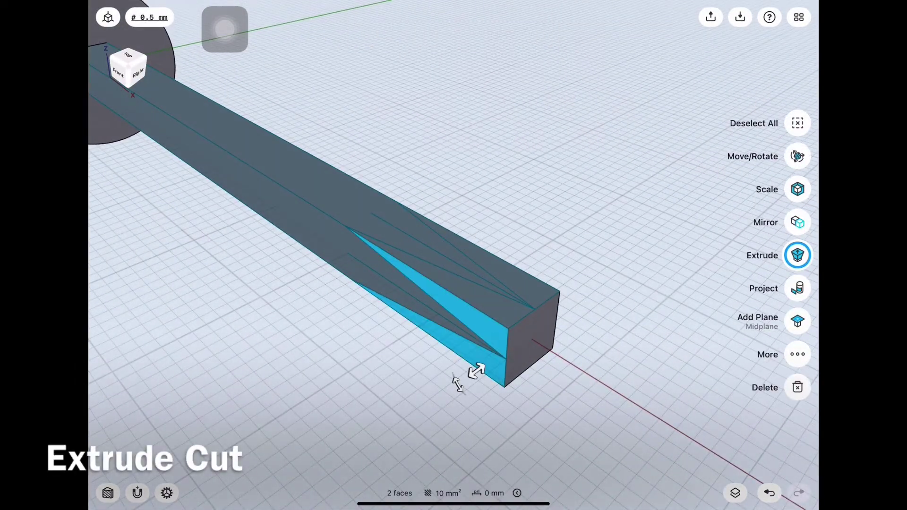
Step: Cut both sets of wedge faces inward to sharpen the shaft to a point
{"action": "left_click_drag", "start_coordinate": [484, 340], "coordinate": [648, 239]}
{"action": "left_click", "coordinate": [520, 272]}
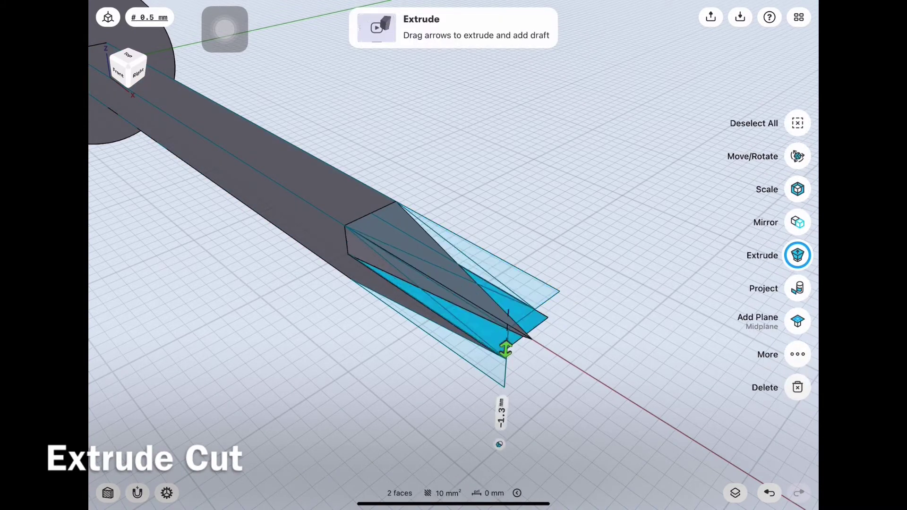
{"action": "left_click_drag", "start_coordinate": [536, 279], "coordinate": [498, 445]}
{"action": "scroll", "coordinate": [453, 255], "scroll_direction": "down", "scroll_amount": 5}
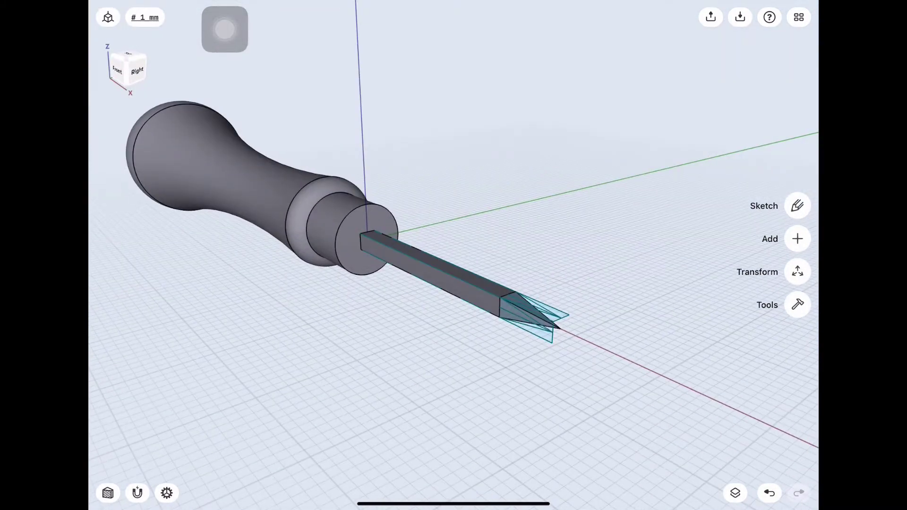
{"action": "left_click", "coordinate": [735, 492]}
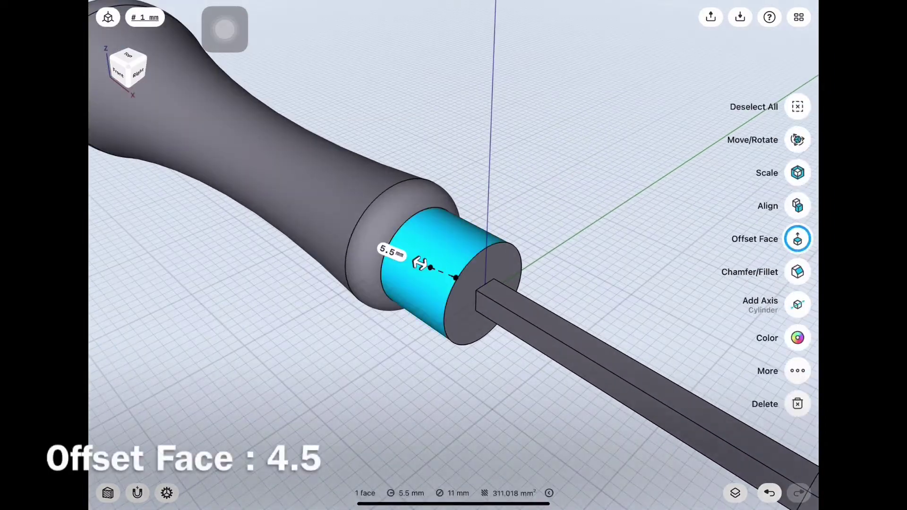
Step: Set the collar radius to 4.5 mm and sketch a 1 mm outward offset ring on its end face
{"action": "left_click", "coordinate": [392, 252]}
{"action": "type", "text": "4.5"}
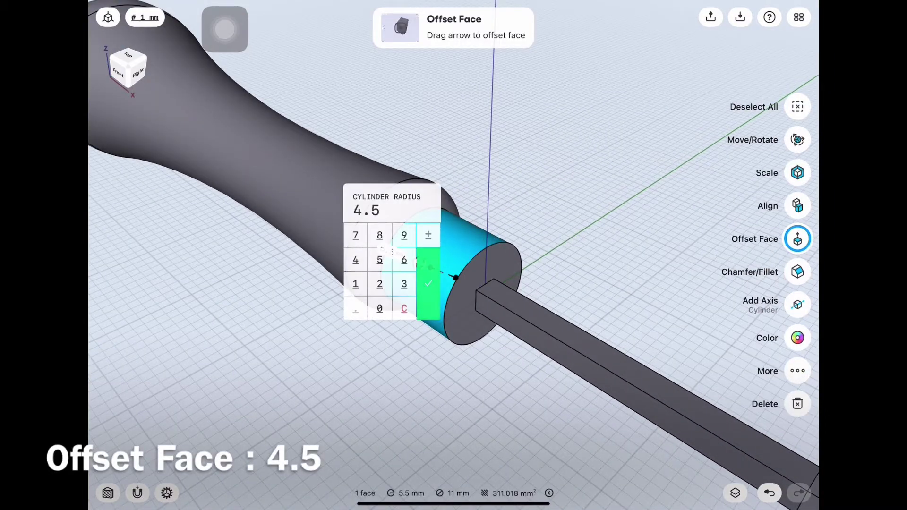
{"action": "left_click", "coordinate": [428, 284]}
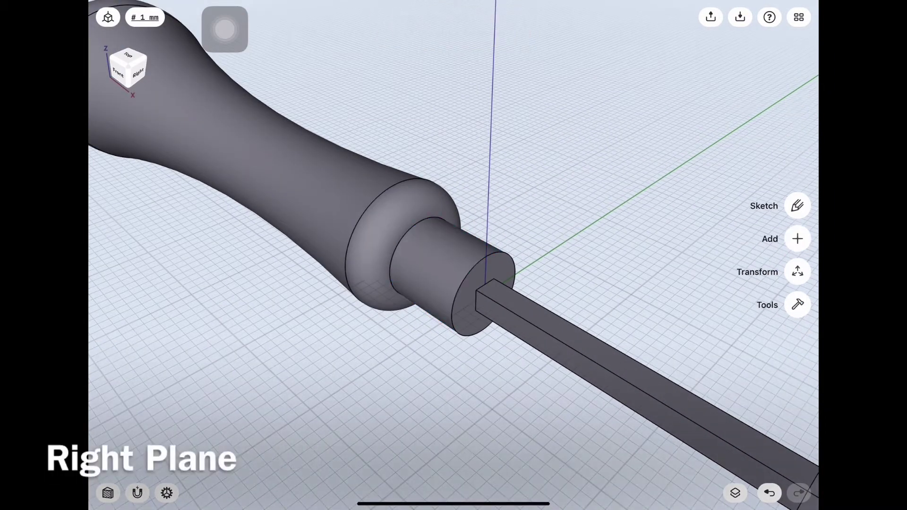
{"action": "left_click", "coordinate": [798, 205]}
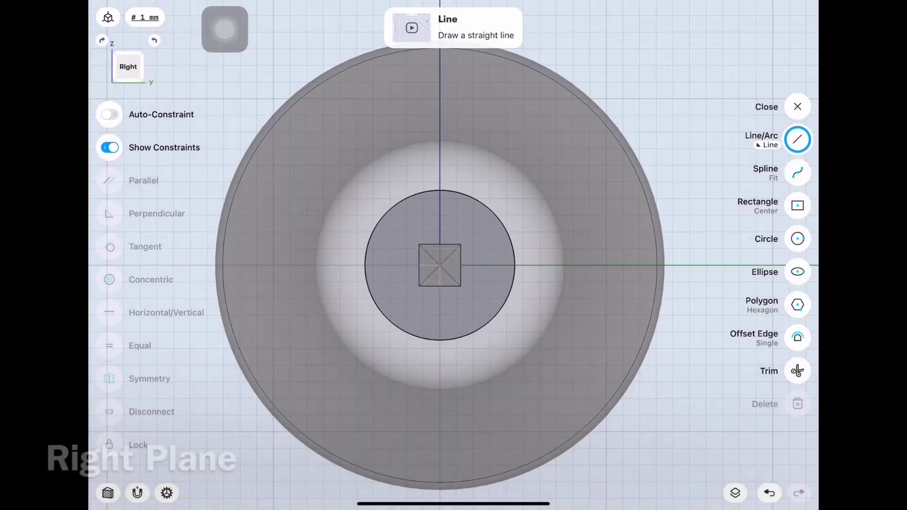
{"action": "left_click", "coordinate": [797, 337]}
{"action": "left_click", "coordinate": [493, 316]}
{"action": "left_click_drag", "start_coordinate": [496, 318], "coordinate": [512, 330]}
{"action": "left_click", "coordinate": [536, 354]}
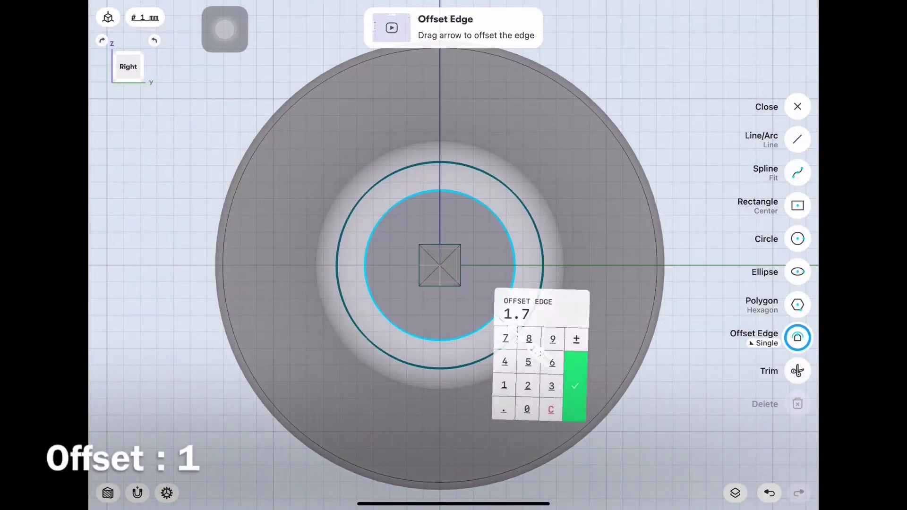
{"action": "left_click", "coordinate": [551, 409]}
{"action": "left_click", "coordinate": [505, 385]}
{"action": "left_click", "coordinate": [575, 386]}
{"action": "left_click", "coordinate": [798, 140]}
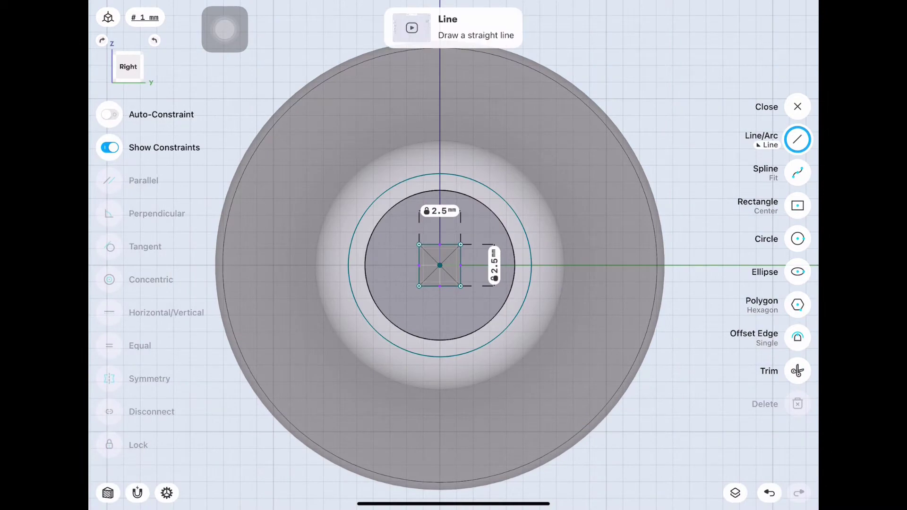
{"action": "left_click", "coordinate": [798, 106]}
{"action": "left_click", "coordinate": [515, 236]}
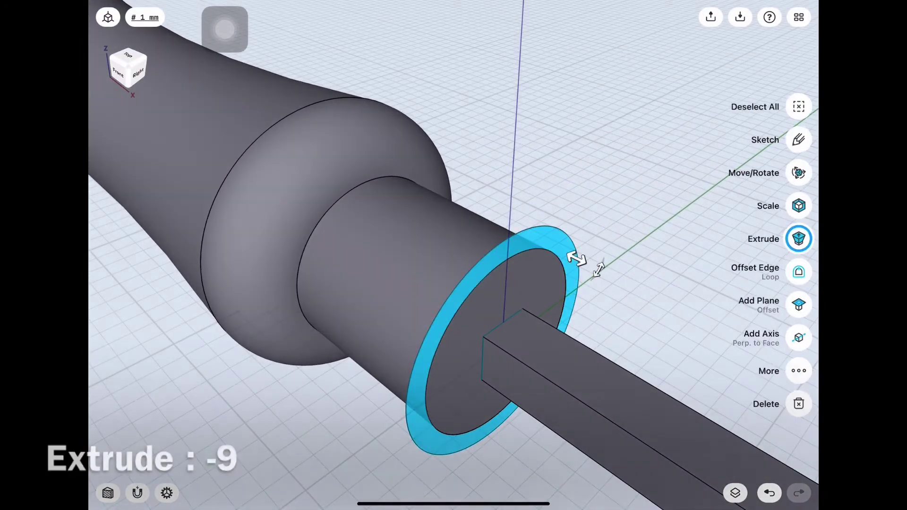
Step: Extrude the ring -9 mm along the collar as a new body
{"action": "left_click_drag", "start_coordinate": [571, 257], "coordinate": [422, 183]}
{"action": "left_click", "coordinate": [486, 210]}
{"action": "left_click", "coordinate": [526, 246]}
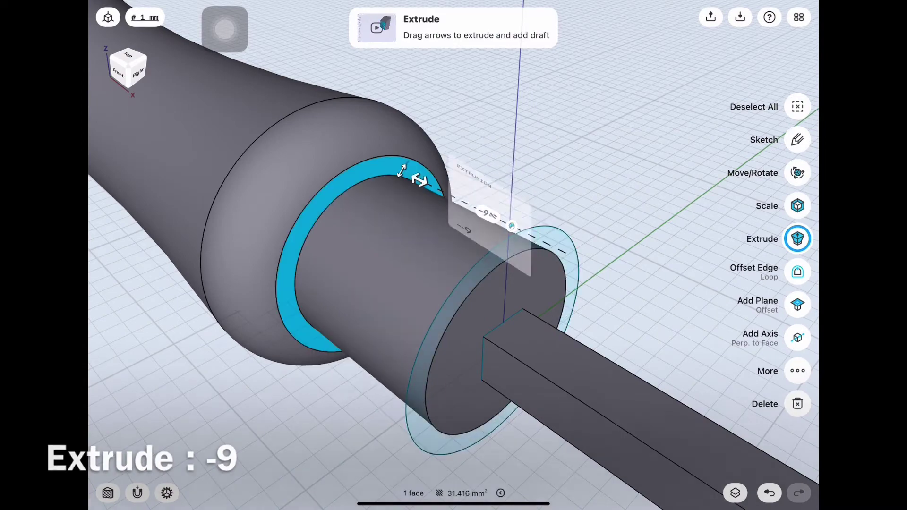
{"action": "left_click", "coordinate": [487, 213]}
{"action": "left_click", "coordinate": [481, 189]}
{"action": "scroll", "coordinate": [454, 255], "scroll_direction": "down", "scroll_amount": 2}
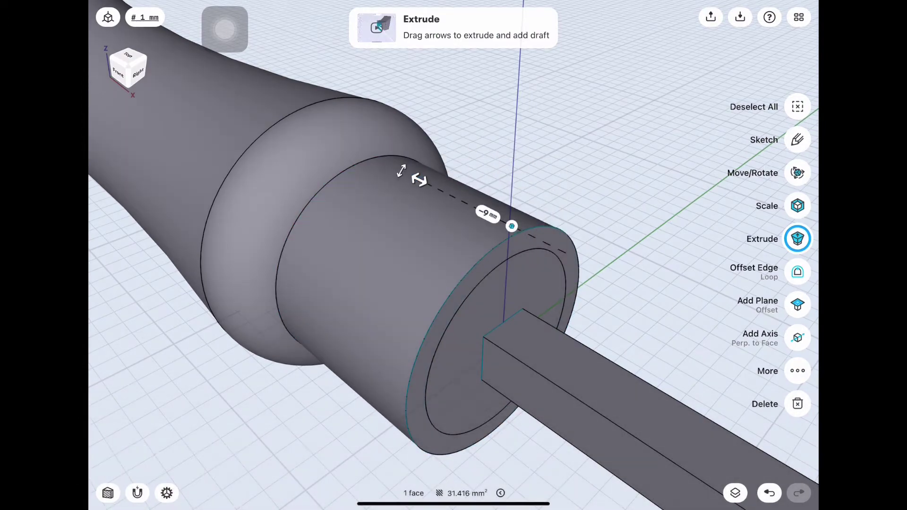
{"action": "scroll", "coordinate": [453, 255], "scroll_direction": "down", "scroll_amount": 3}
{"action": "scroll", "coordinate": [454, 255], "scroll_direction": "down", "scroll_amount": 3}
{"action": "key", "text": "Escape"}
{"action": "left_click", "coordinate": [735, 493]}
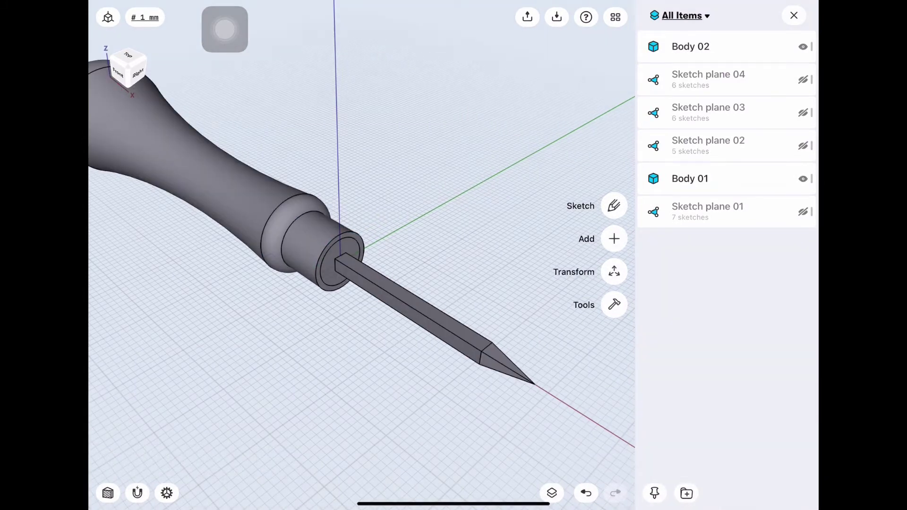
Step: Select the handle and shaft and apply orange, then gold, colour
{"action": "left_click", "coordinate": [794, 15]}
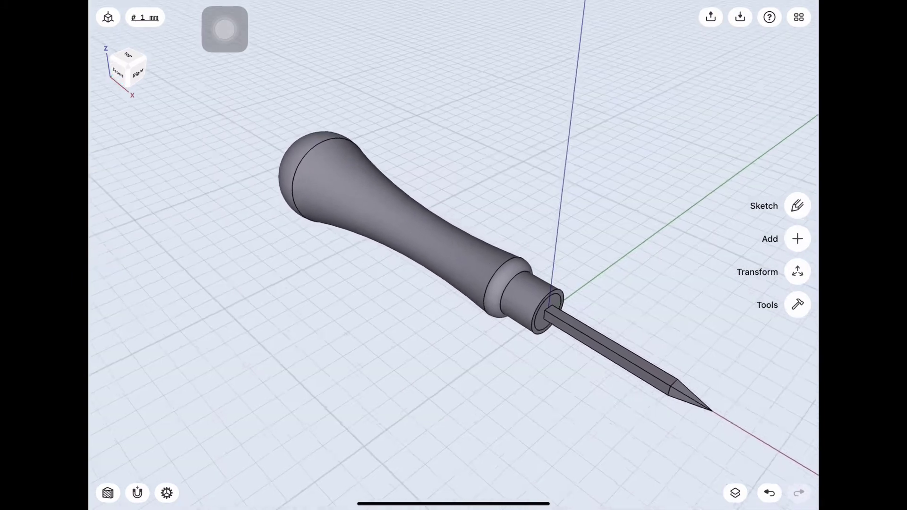
{"action": "left_click", "coordinate": [797, 305]}
{"action": "left_click", "coordinate": [797, 453]}
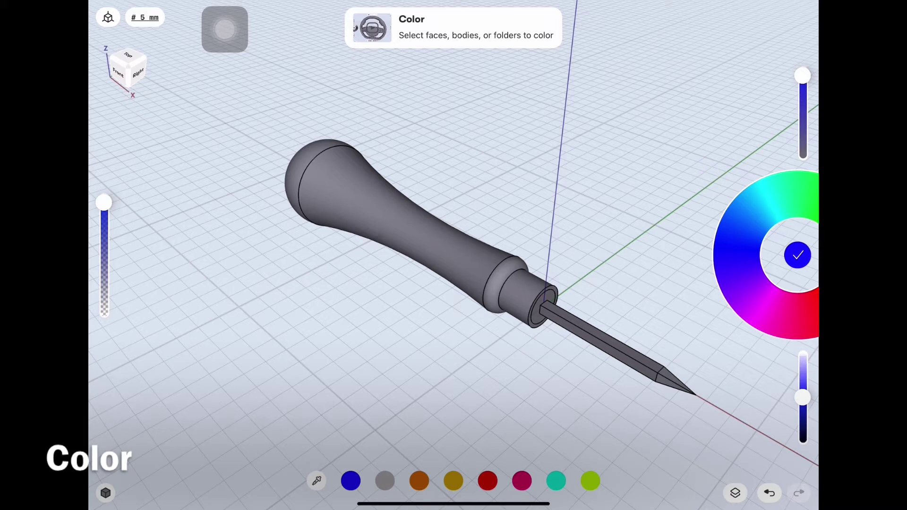
{"action": "left_click", "coordinate": [402, 213]}
{"action": "left_click", "coordinate": [610, 345]}
{"action": "left_click", "coordinate": [419, 481]}
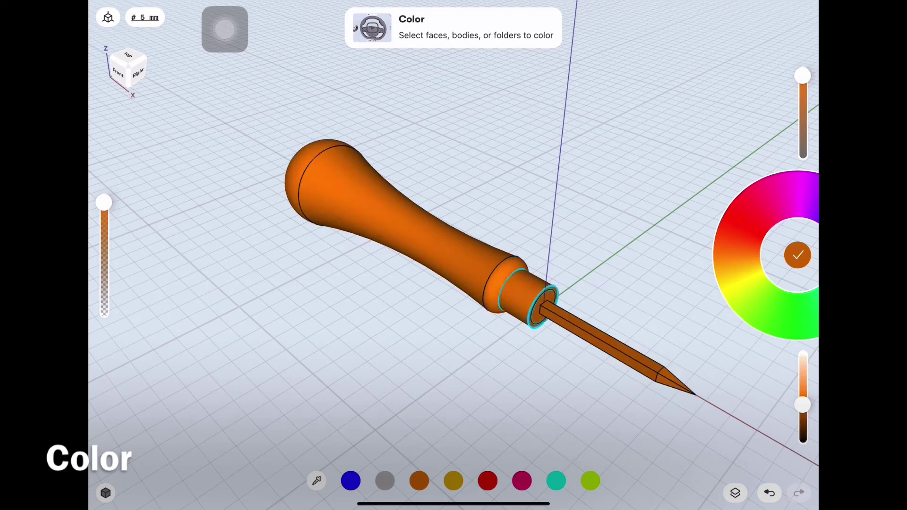
{"action": "left_click", "coordinate": [453, 481]}
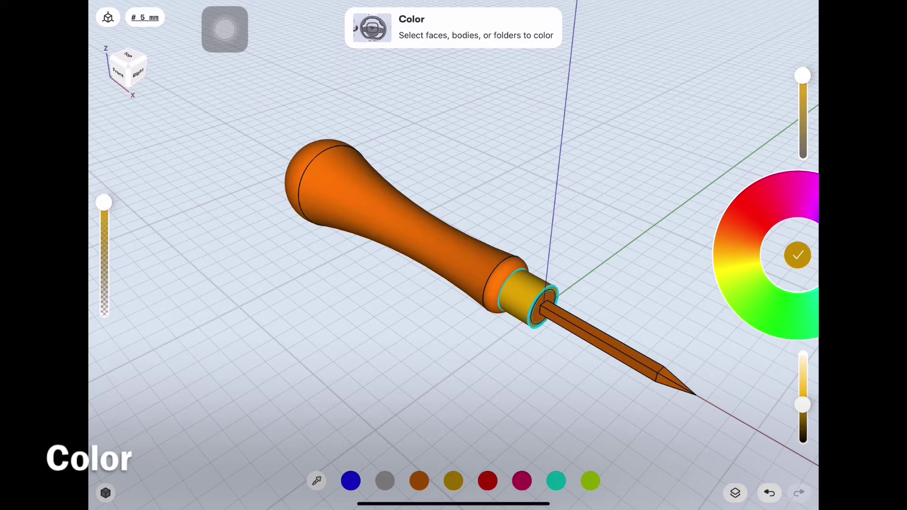
Step: Colour the ferrule ring orange and the shaft and tip faces grey
{"action": "left_click", "coordinate": [388, 203]}
{"action": "left_click", "coordinate": [610, 341]}
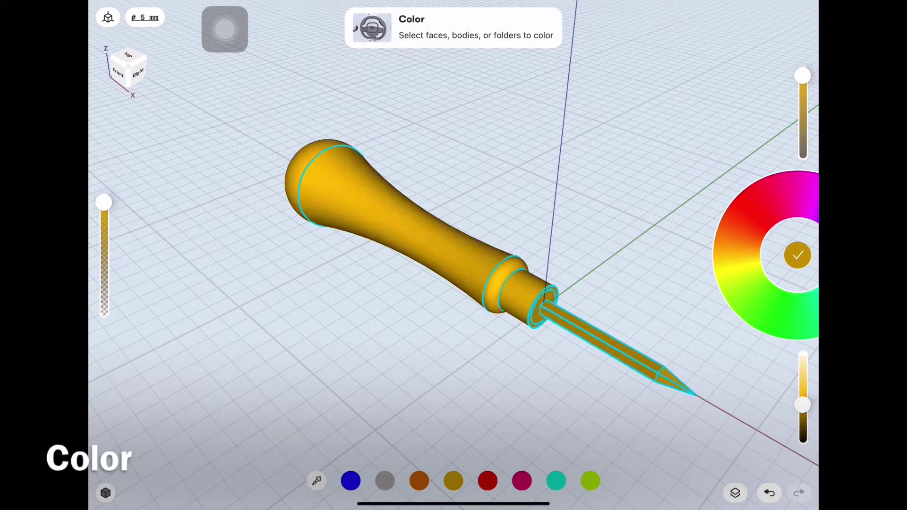
{"action": "left_click", "coordinate": [331, 359]}
{"action": "left_click", "coordinate": [419, 481]}
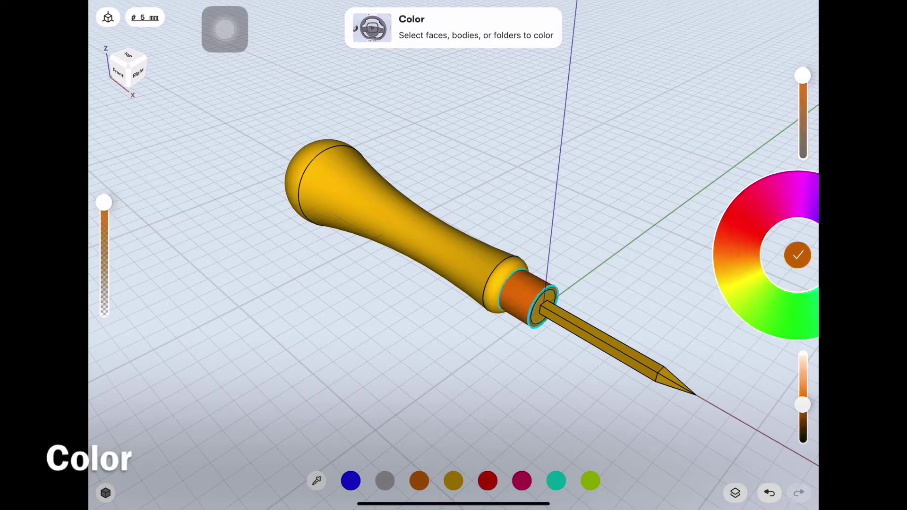
{"action": "scroll", "coordinate": [544, 308], "scroll_direction": "up", "scroll_amount": 5}
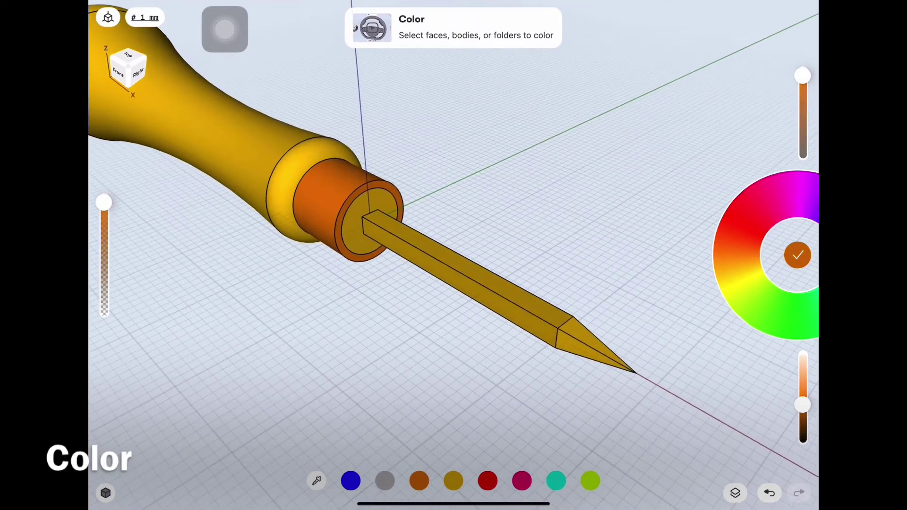
{"action": "left_click", "coordinate": [385, 481]}
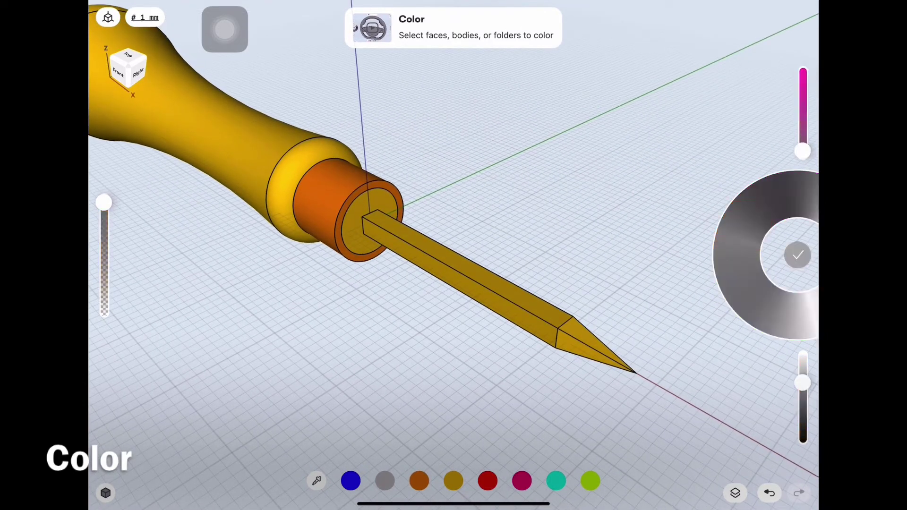
{"action": "scroll", "coordinate": [453, 255], "scroll_direction": "up", "scroll_amount": 3}
{"action": "left_click", "coordinate": [364, 218]}
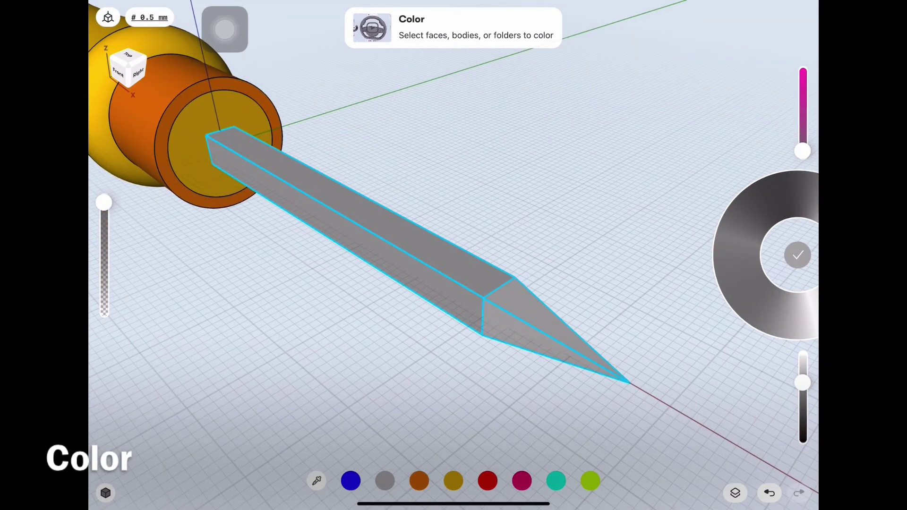
{"action": "left_click_drag", "start_coordinate": [454, 354], "coordinate": [425, 166]}
{"action": "left_click", "coordinate": [416, 264]}
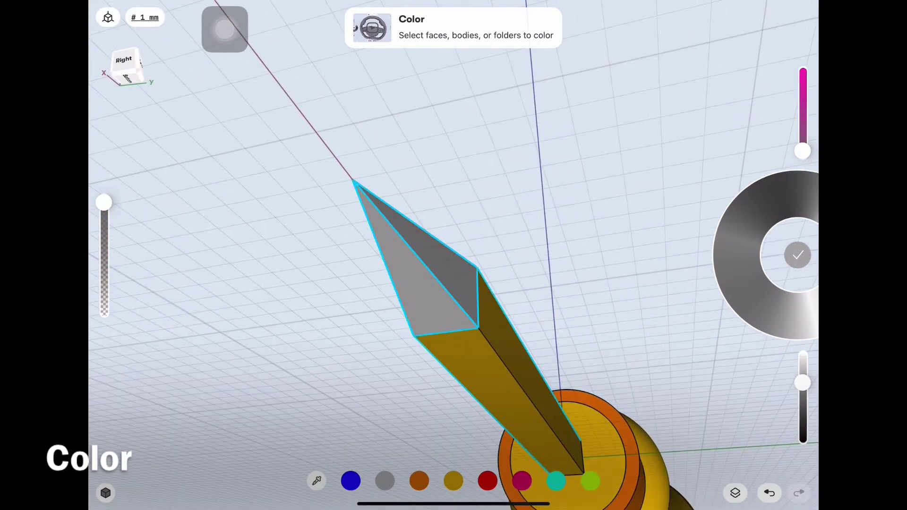
{"action": "left_click", "coordinate": [124, 60]}
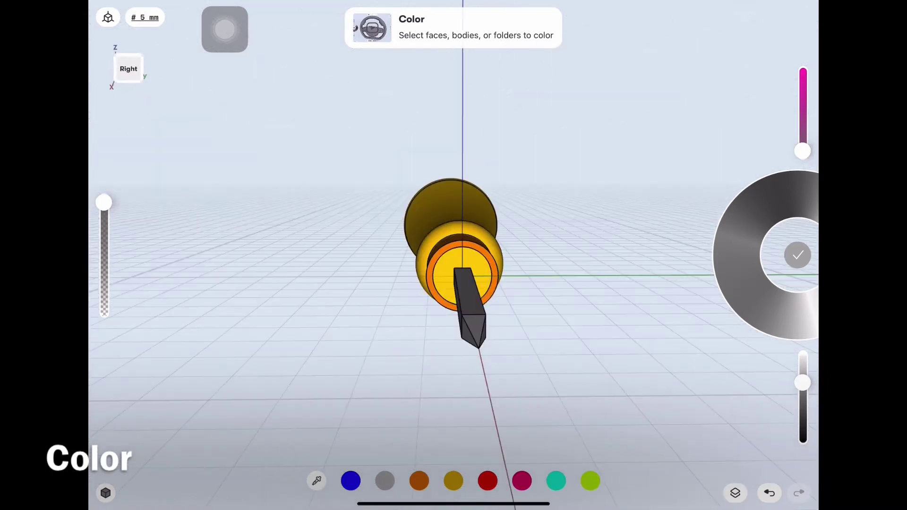
{"action": "left_click", "coordinate": [798, 255]}
Step: Delete Sketch planes 01–04 and view the awl from the front
{"action": "left_click_drag", "start_coordinate": [472, 236], "coordinate": [387, 303]}
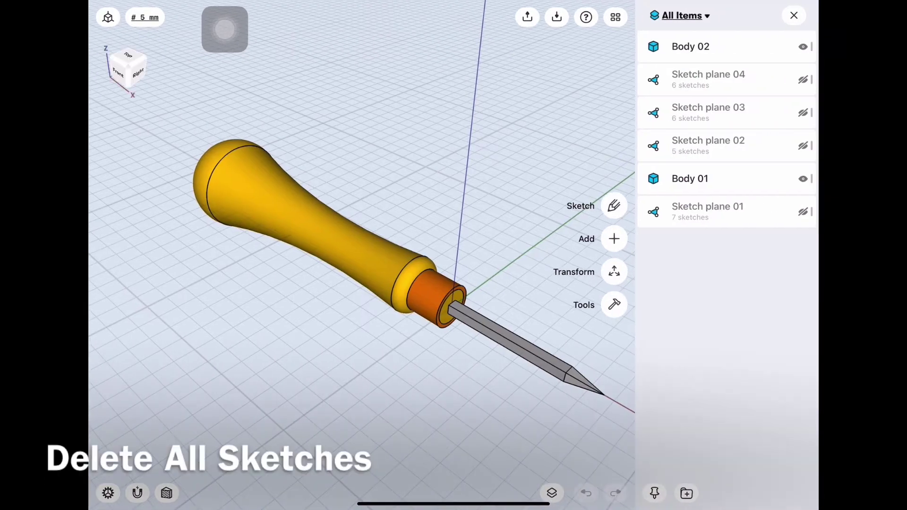
{"action": "left_click_drag", "start_coordinate": [756, 211], "coordinate": [685, 212]}
{"action": "left_click", "coordinate": [808, 212]}
{"action": "left_click_drag", "start_coordinate": [756, 146], "coordinate": [685, 146]}
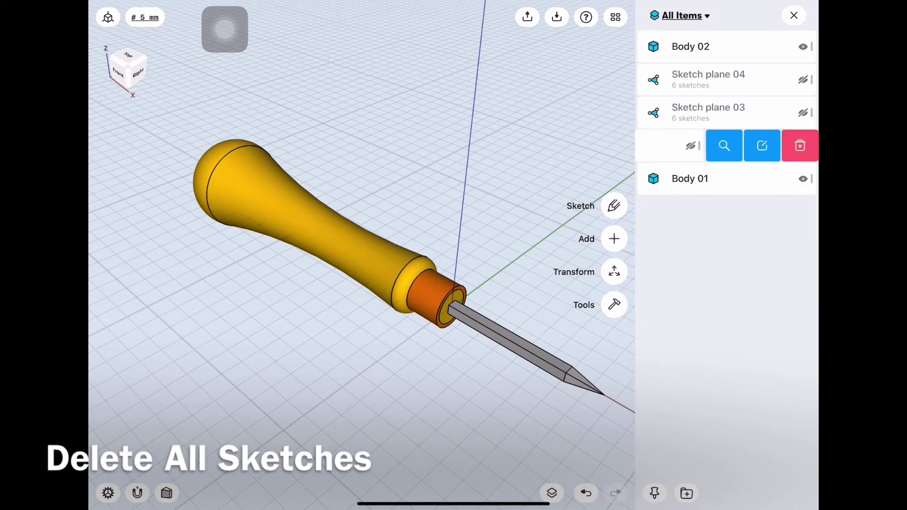
{"action": "left_click", "coordinate": [809, 145]}
{"action": "left_click_drag", "start_coordinate": [756, 113], "coordinate": [685, 112]}
{"action": "left_click", "coordinate": [809, 113]}
{"action": "left_click_drag", "start_coordinate": [756, 80], "coordinate": [685, 79]}
{"action": "left_click", "coordinate": [809, 80]}
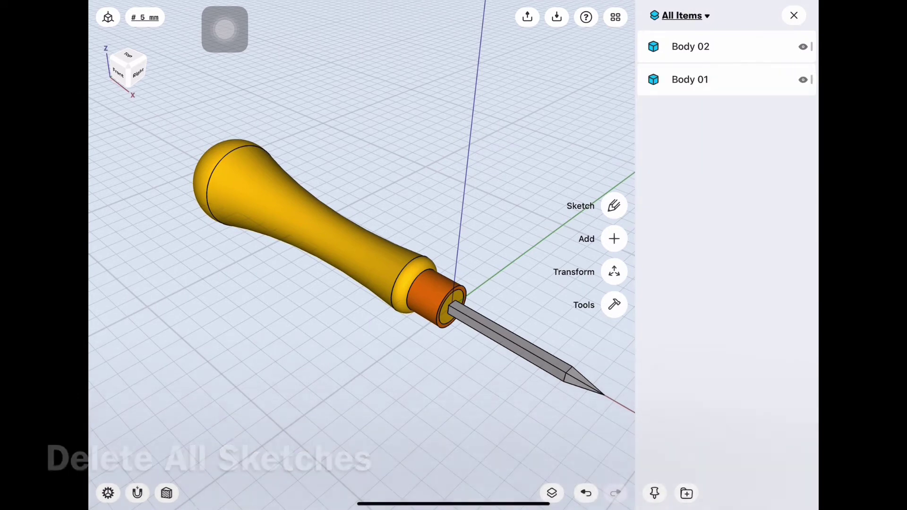
{"action": "left_click", "coordinate": [794, 15]}
{"action": "left_click", "coordinate": [108, 18]}
{"action": "left_click", "coordinate": [124, 71]}
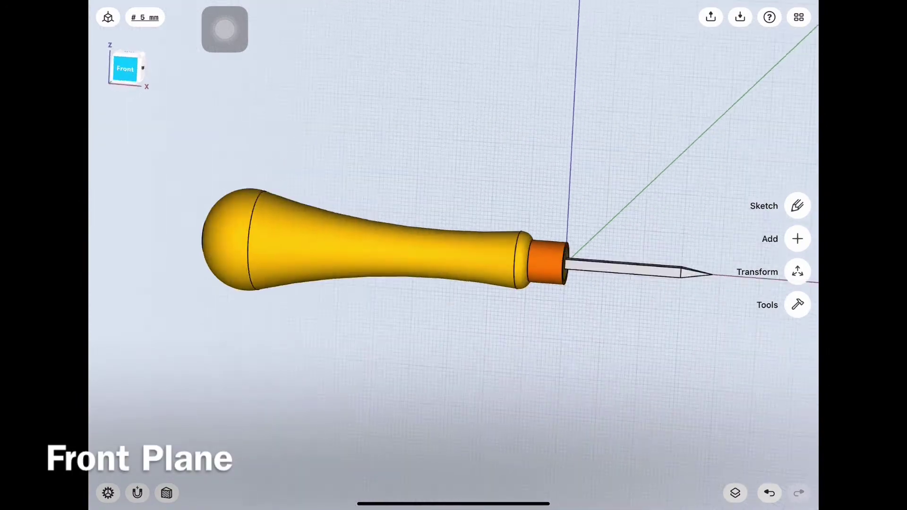
Step: Start a sketch on the front plane and draw vertical segments, setting the middle one to 7.8 mm
{"action": "scroll", "coordinate": [520, 274], "scroll_direction": "up", "scroll_amount": 3}
{"action": "scroll", "coordinate": [425, 307], "scroll_direction": "up", "scroll_amount": 3}
{"action": "scroll", "coordinate": [378, 341], "scroll_direction": "up", "scroll_amount": 2}
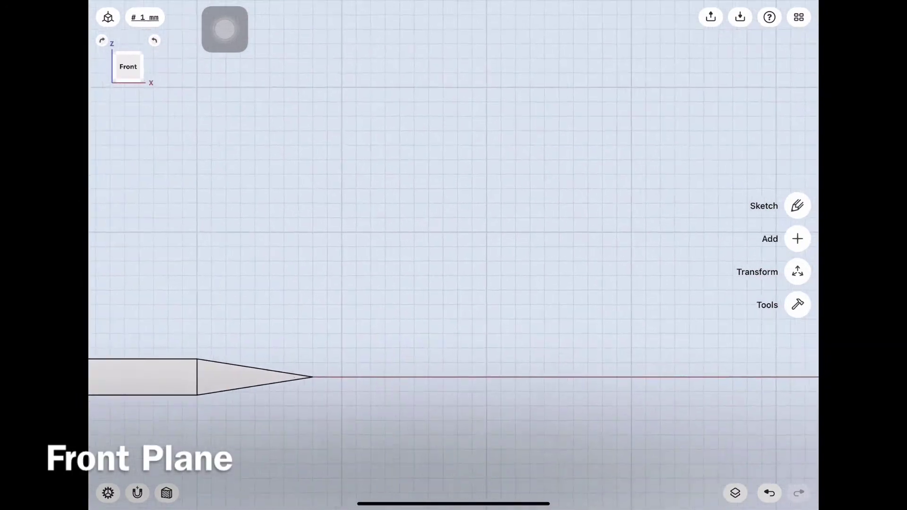
{"action": "scroll", "coordinate": [331, 374], "scroll_direction": "up", "scroll_amount": 2}
{"action": "left_click", "coordinate": [798, 205]}
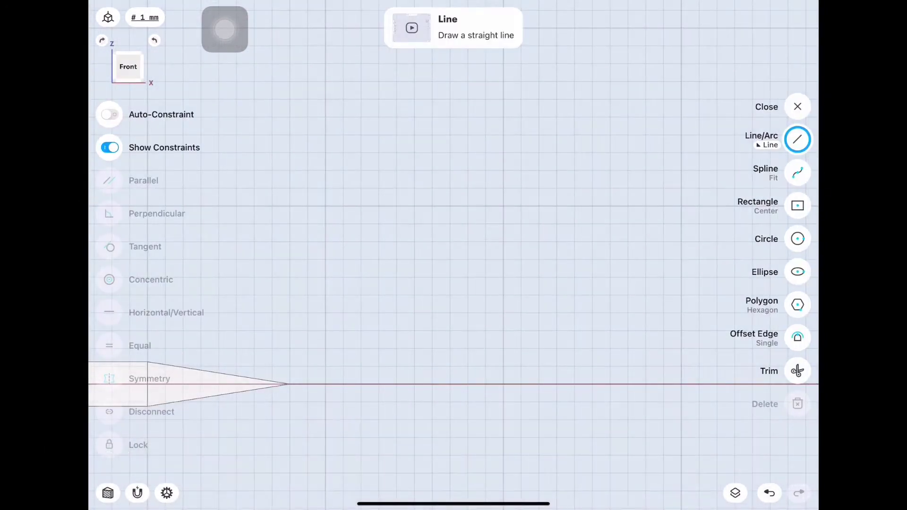
{"action": "left_click", "coordinate": [503, 331]}
{"action": "left_click_drag", "start_coordinate": [504, 330], "coordinate": [503, 224]}
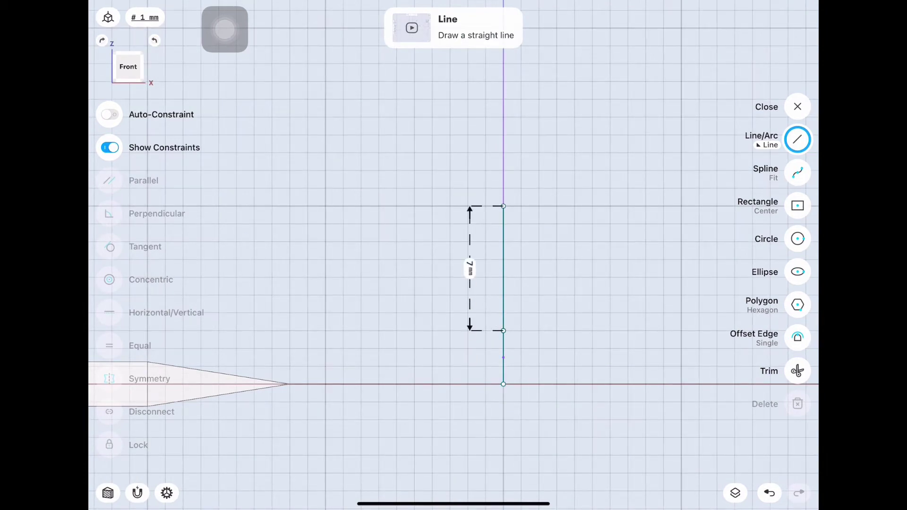
{"action": "left_click", "coordinate": [470, 259]}
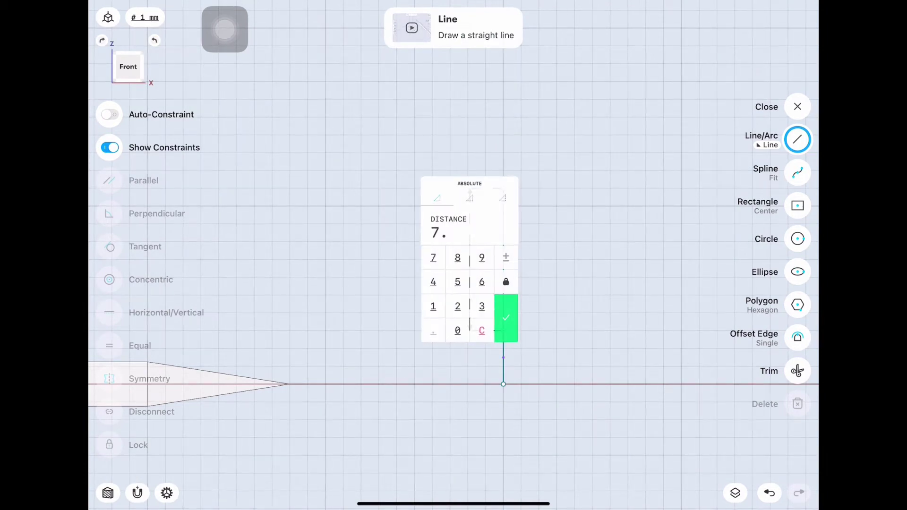
{"action": "left_click", "coordinate": [457, 258]}
{"action": "left_click", "coordinate": [506, 318]}
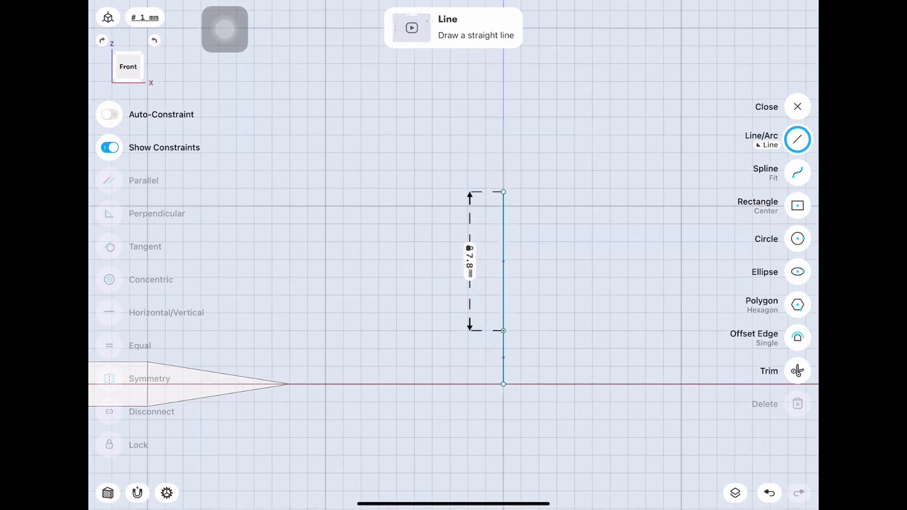
Step: Fix the top vertical segment at 2.3 mm and the bottom one at 3 mm
{"action": "left_click", "coordinate": [470, 171]}
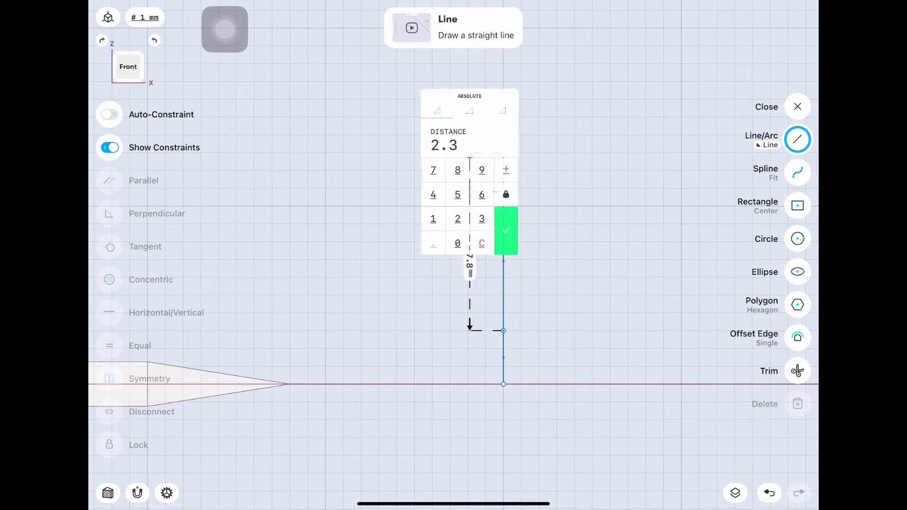
{"action": "left_click", "coordinate": [506, 231]}
{"action": "left_click", "coordinate": [470, 357]}
{"action": "type", "text": "3"}
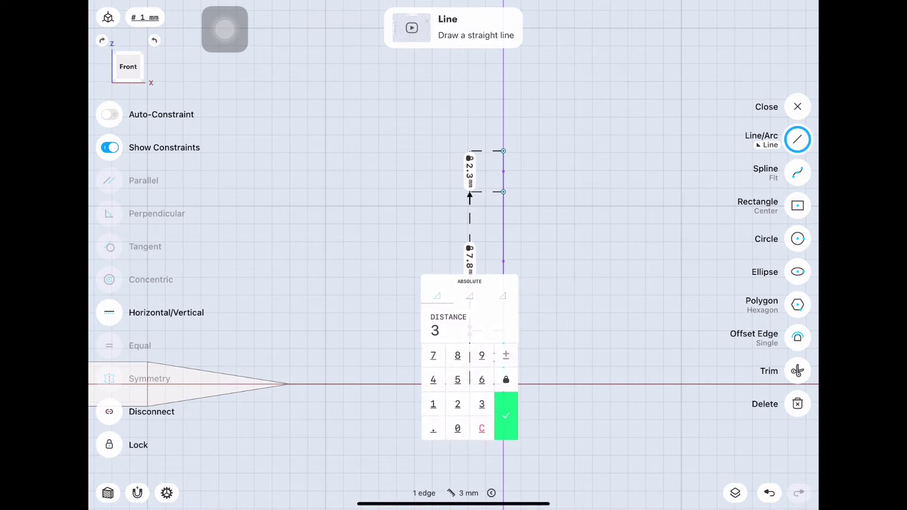
{"action": "left_click", "coordinate": [506, 415]}
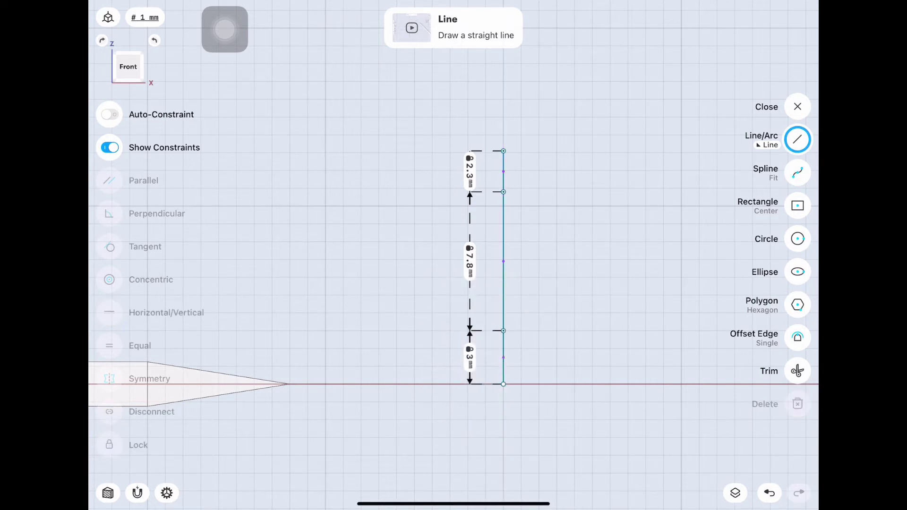
Step: Draw a 4.5 mm horizontal base line and a 3.65 mm top line
{"action": "left_click_drag", "start_coordinate": [503, 384], "coordinate": [610, 384]}
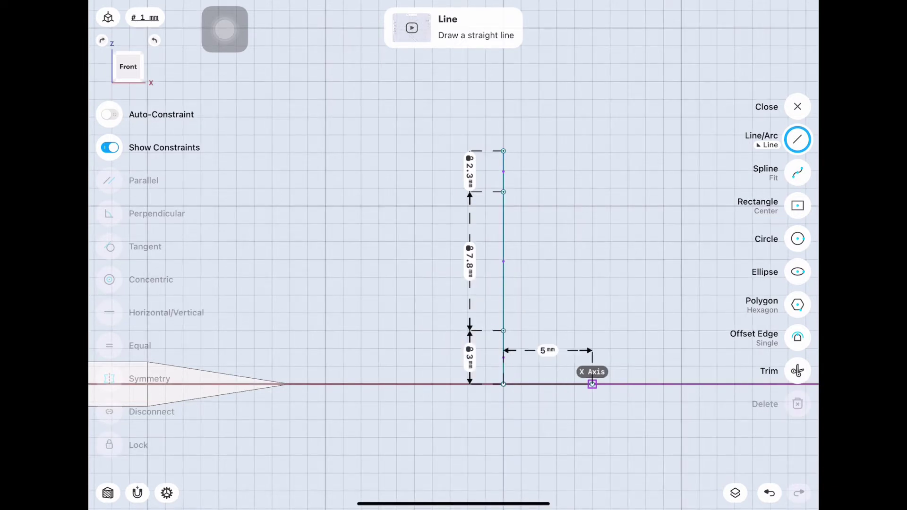
{"action": "left_click", "coordinate": [548, 350]}
{"action": "type", "text": "4.5"}
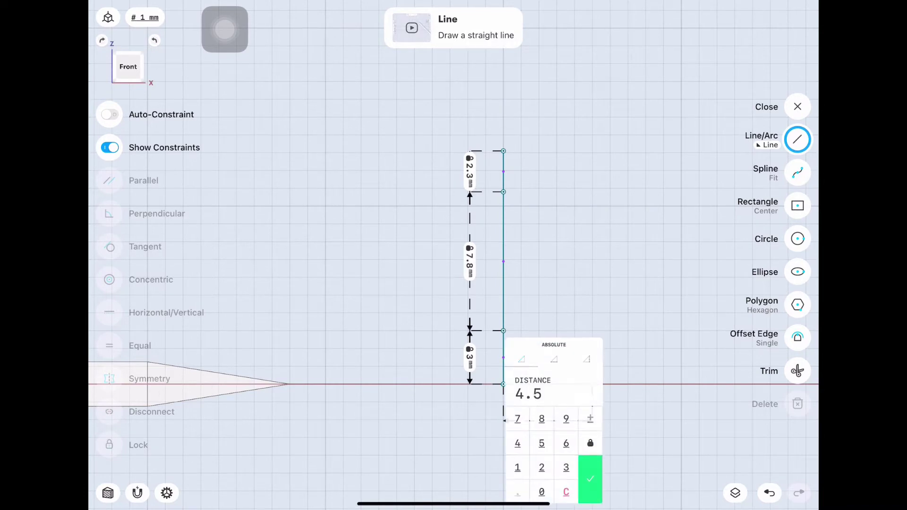
{"action": "left_click", "coordinate": [590, 479]}
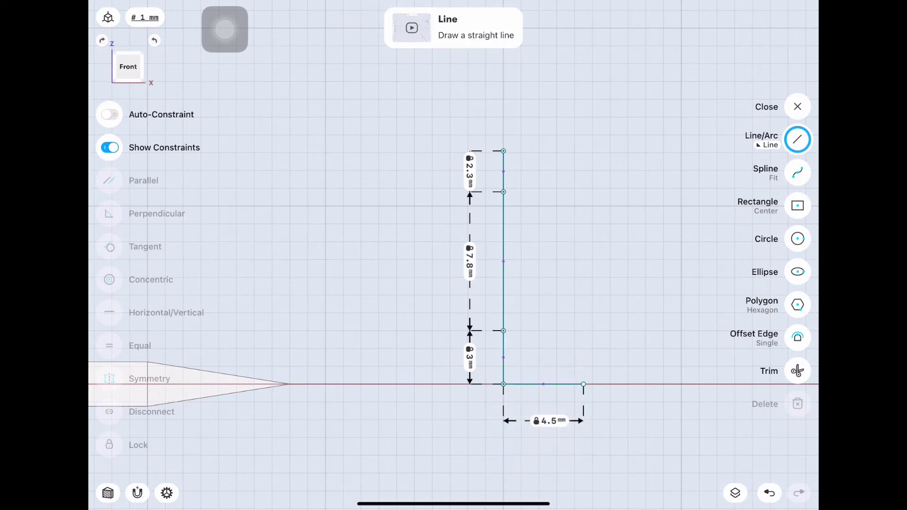
{"action": "left_click_drag", "start_coordinate": [504, 151], "coordinate": [564, 151]}
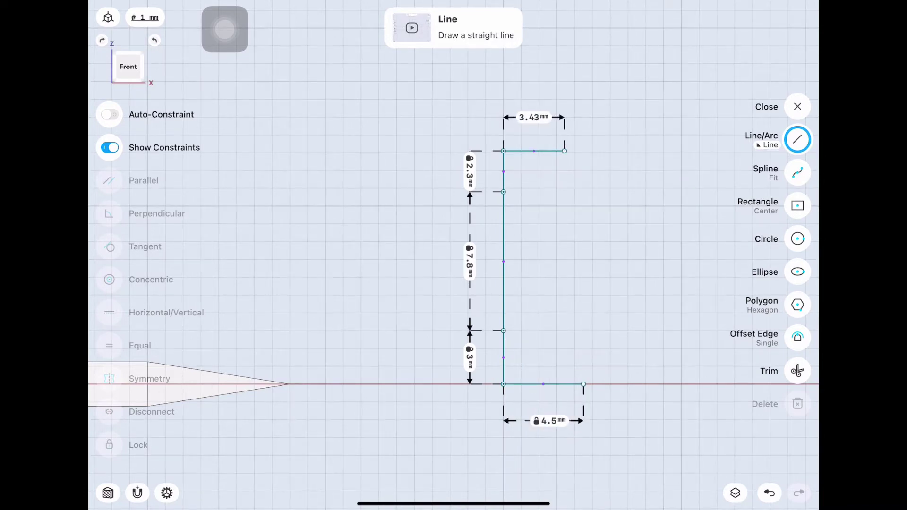
{"action": "left_click", "coordinate": [534, 116]}
{"action": "left_click", "coordinate": [521, 140]}
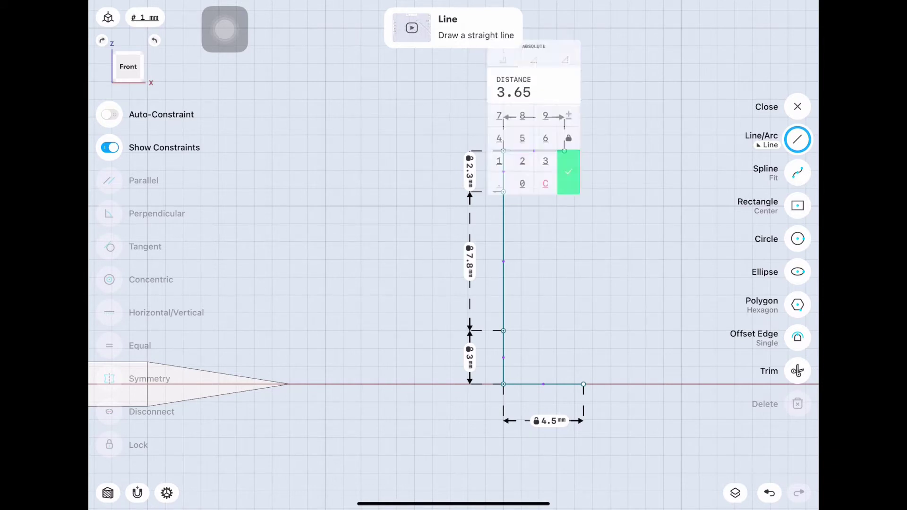
{"action": "left_click", "coordinate": [570, 176]}
Step: Offset the base line by -3 mm to make a copy 3 mm above it
{"action": "left_click", "coordinate": [798, 338]}
{"action": "left_click", "coordinate": [561, 384]}
{"action": "left_click_drag", "start_coordinate": [562, 378], "coordinate": [562, 362]}
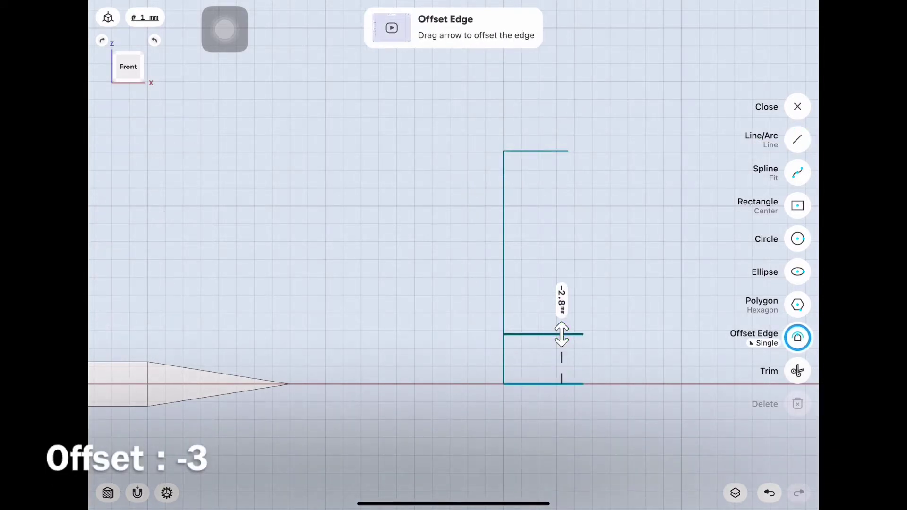
{"action": "left_click", "coordinate": [562, 300]}
{"action": "type", "text": "-3"}
{"action": "left_click", "coordinate": [597, 334]}
{"action": "left_click", "coordinate": [797, 139]}
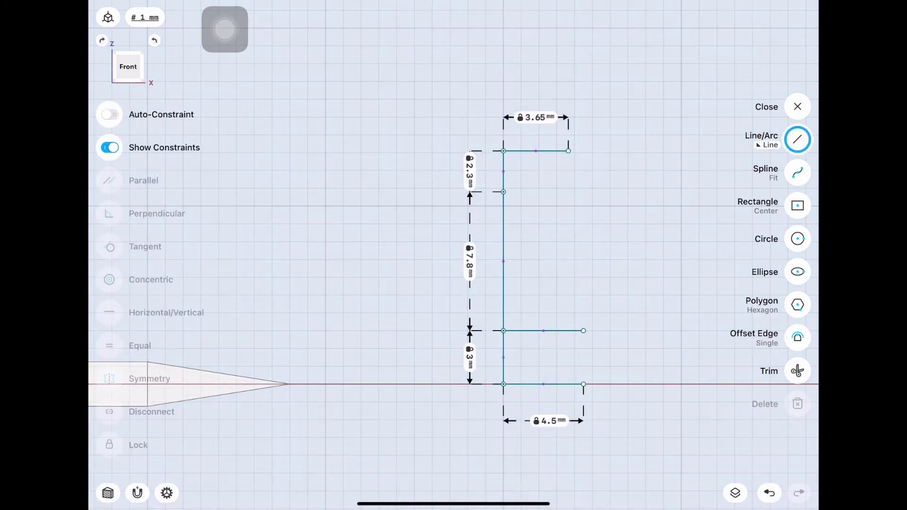
Step: Select the base line, both vertical segments and the top line
{"action": "scroll", "coordinate": [523, 381], "scroll_direction": "up", "scroll_amount": 5}
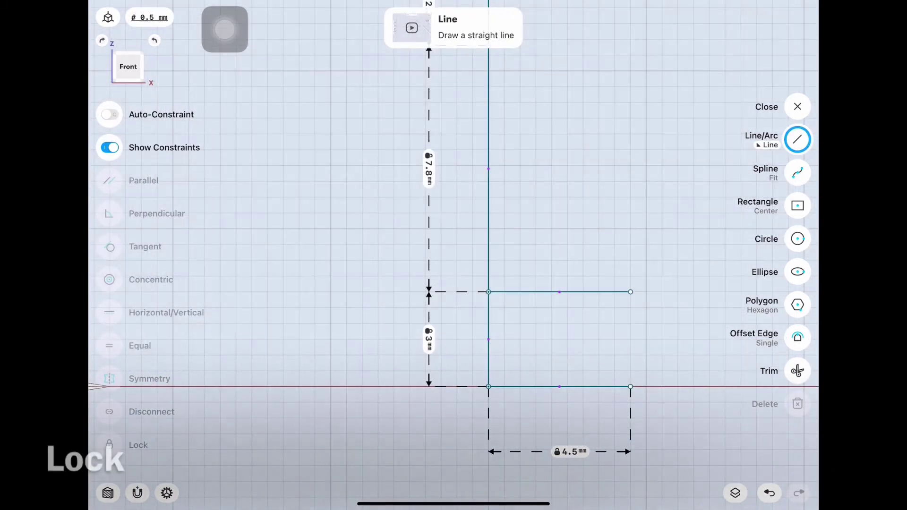
{"action": "left_click", "coordinate": [559, 386]}
{"action": "left_click", "coordinate": [489, 339]}
{"action": "left_click", "coordinate": [488, 189]}
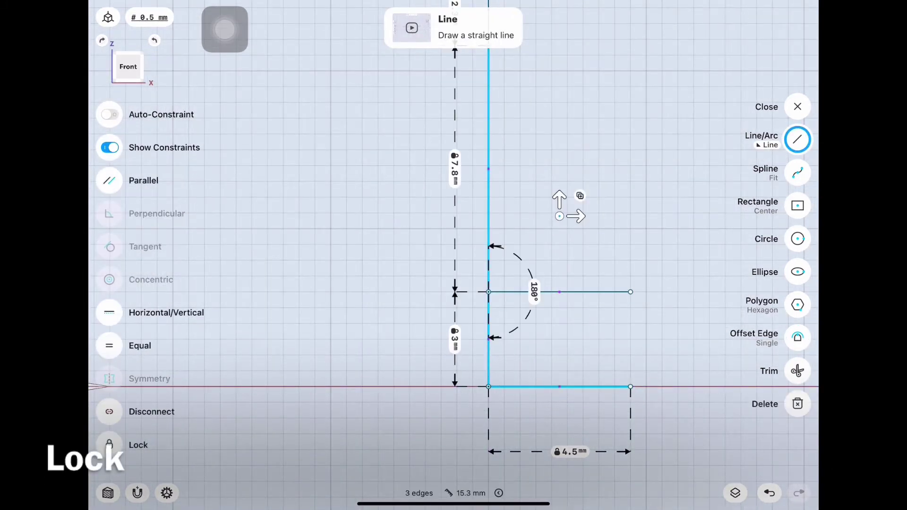
{"action": "middle_click_drag", "start_coordinate": [520, 237], "coordinate": [454, 308]}
{"action": "left_click", "coordinate": [487, 159]}
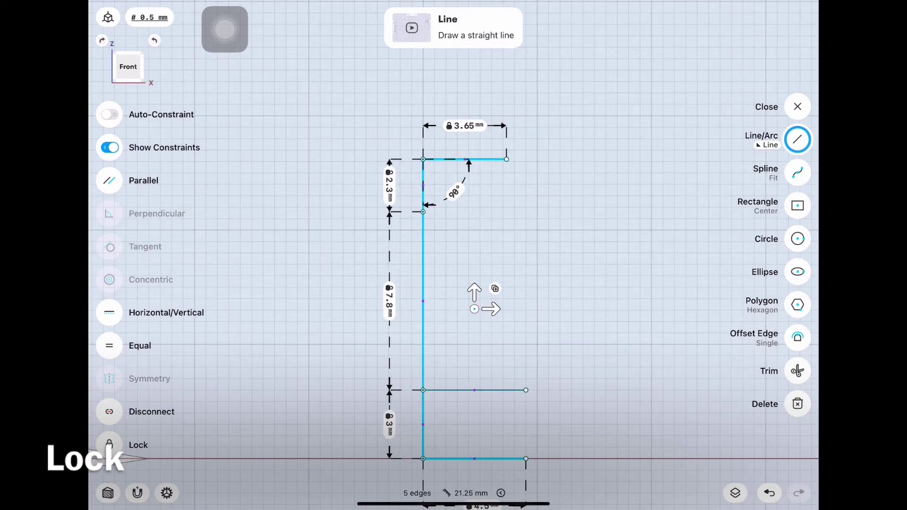
{"action": "scroll", "coordinate": [472, 331], "scroll_direction": "up", "scroll_amount": 3}
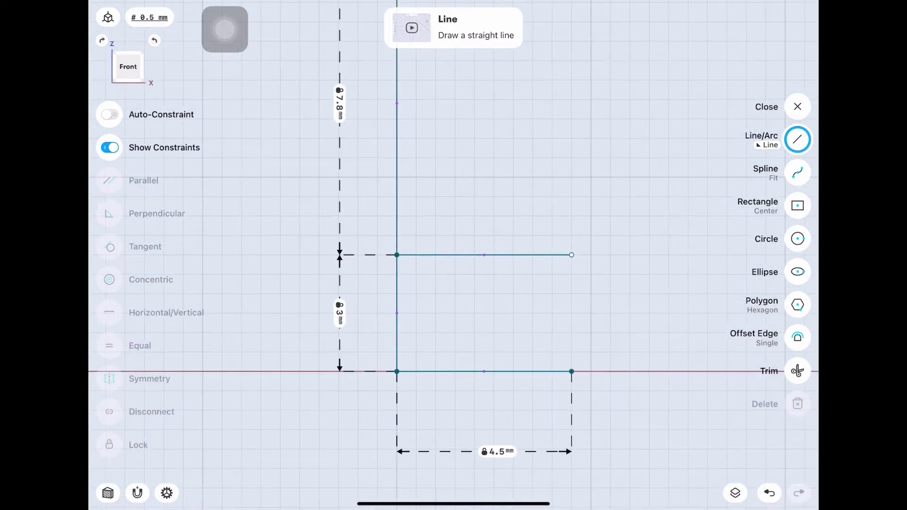
Step: Offset the short right vertical edge 3.2 mm inward
{"action": "left_click", "coordinate": [798, 338]}
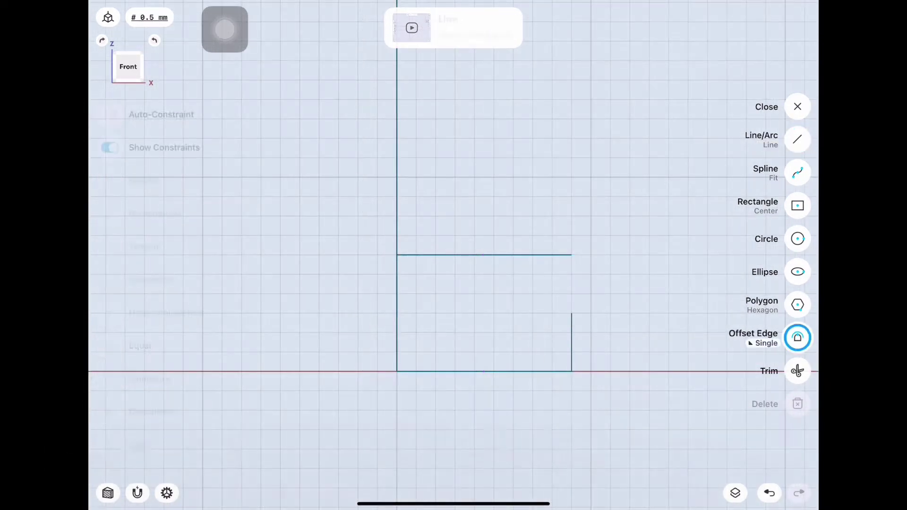
{"action": "left_click", "coordinate": [572, 343]}
{"action": "left_click", "coordinate": [389, 348]}
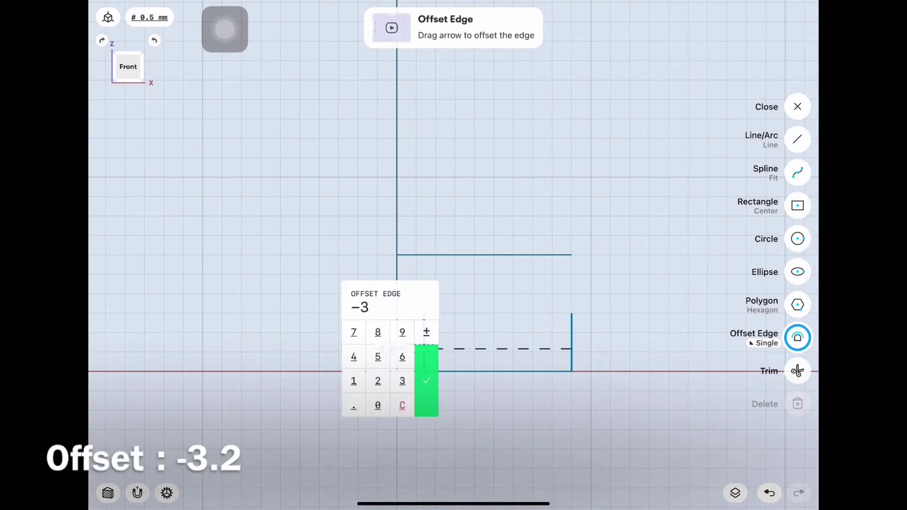
{"action": "left_click", "coordinate": [426, 381]}
Step: Draw a circle at the new edge's foot with its radius locked at 3.2 mm
{"action": "left_click", "coordinate": [797, 239]}
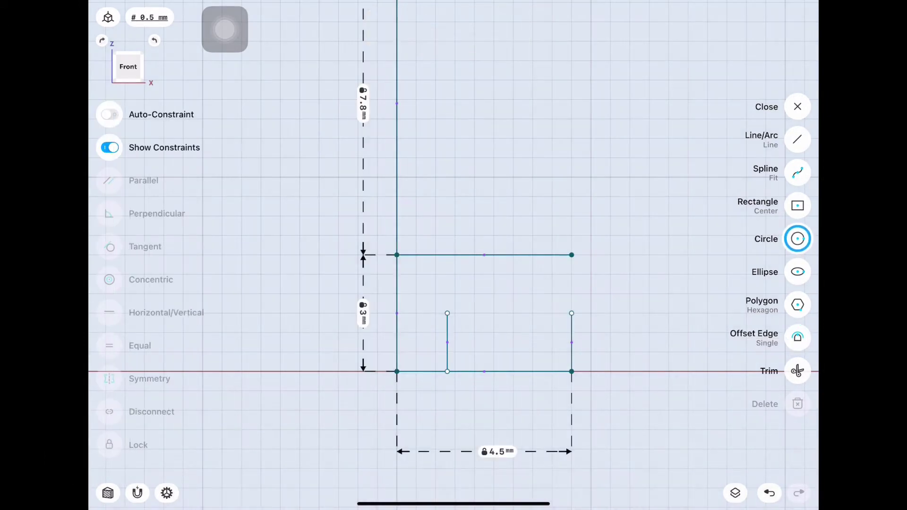
{"action": "left_click_drag", "start_coordinate": [447, 371], "coordinate": [572, 372]}
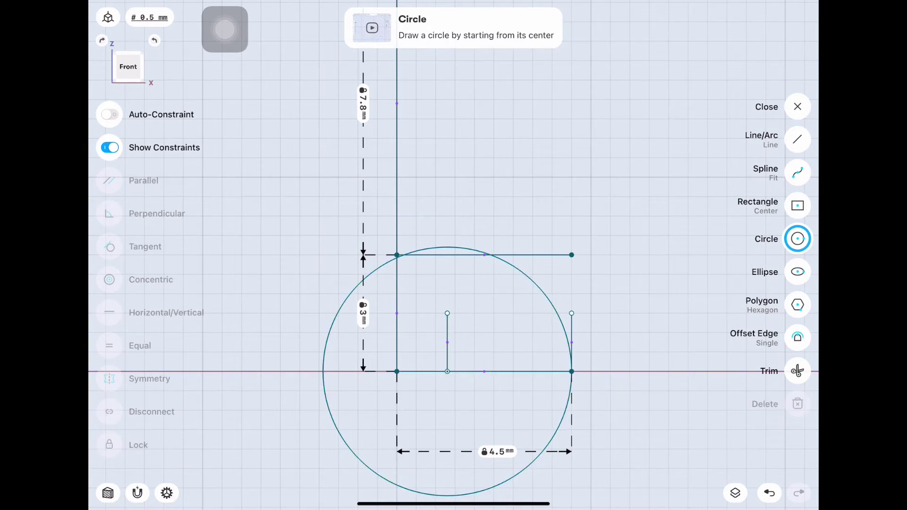
{"action": "left_click", "coordinate": [572, 372]}
{"action": "left_click", "coordinate": [519, 324]}
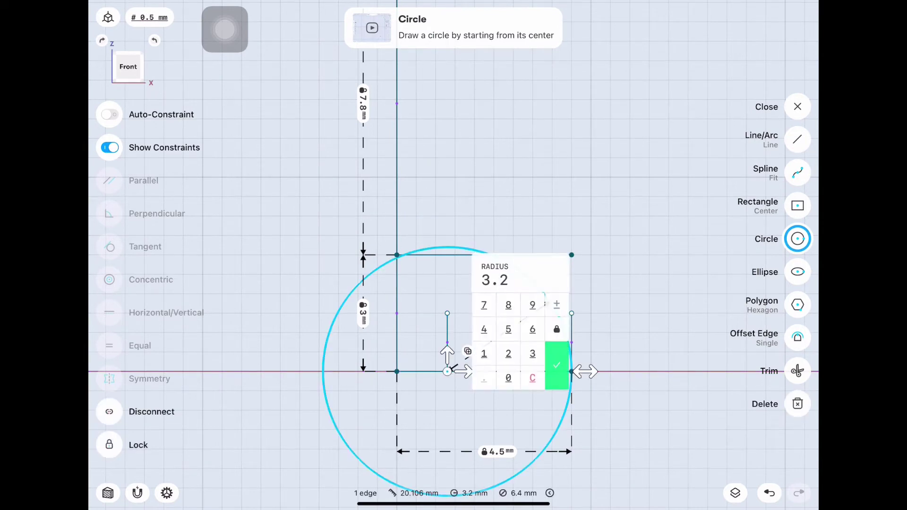
{"action": "left_click", "coordinate": [557, 365]}
{"action": "left_click", "coordinate": [798, 139]}
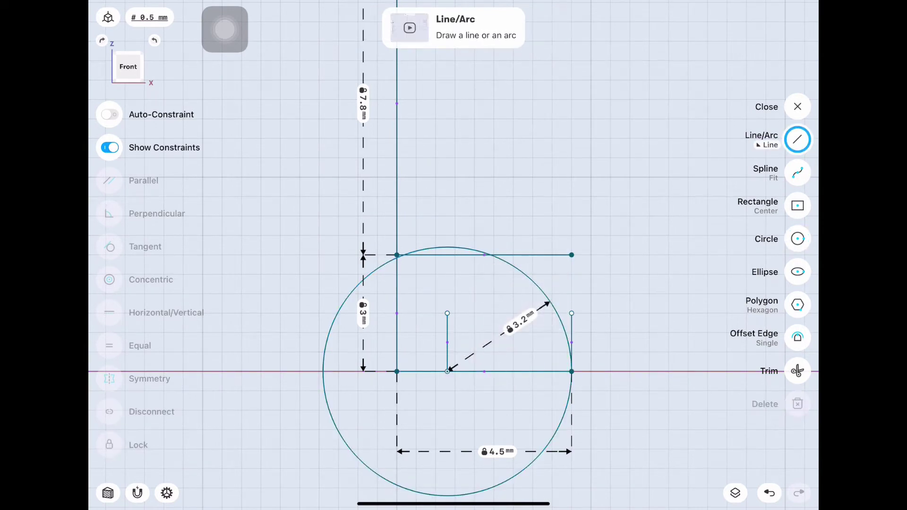
Step: Trim the circle and delete the two vertical helper lines
{"action": "left_click", "coordinate": [797, 371]}
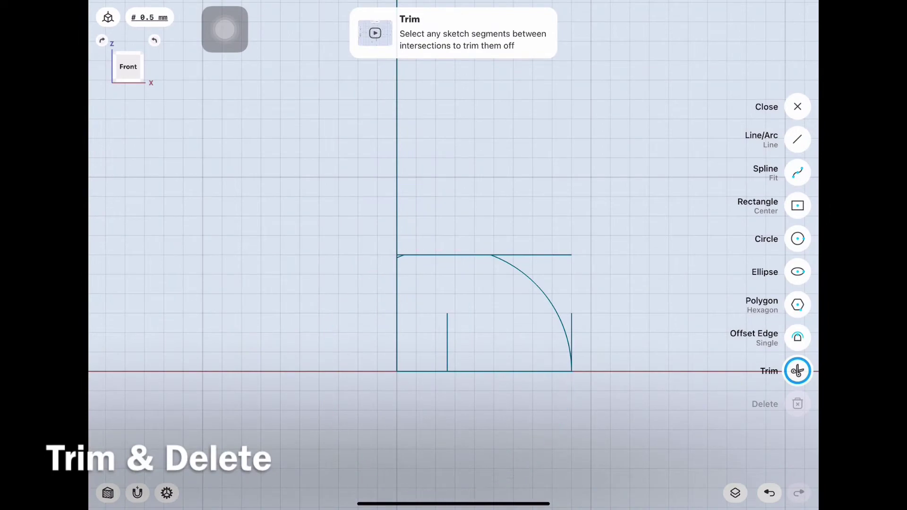
{"action": "scroll", "coordinate": [421, 223], "scroll_direction": "up", "scroll_amount": 5}
{"action": "scroll", "coordinate": [420, 223], "scroll_direction": "up", "scroll_amount": 2}
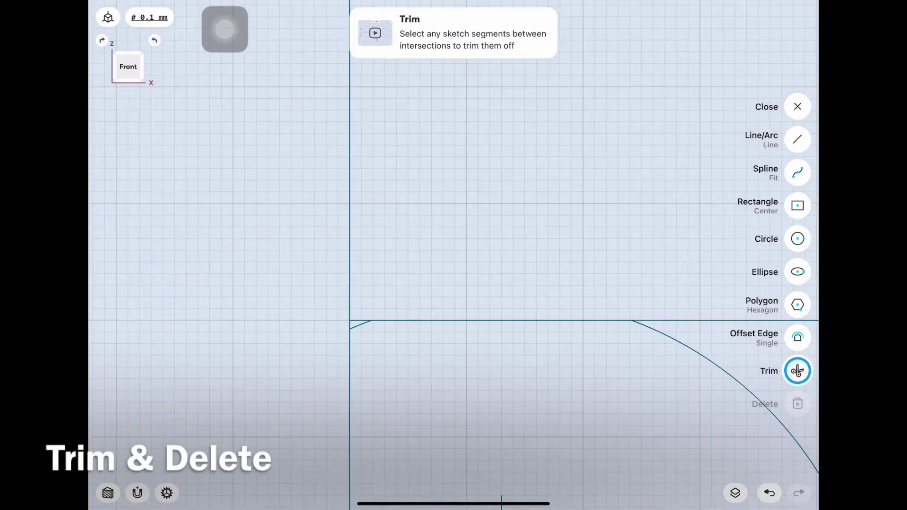
{"action": "scroll", "coordinate": [453, 255], "scroll_direction": "down", "scroll_amount": 3}
{"action": "left_click", "coordinate": [798, 139]}
{"action": "left_click", "coordinate": [416, 326]}
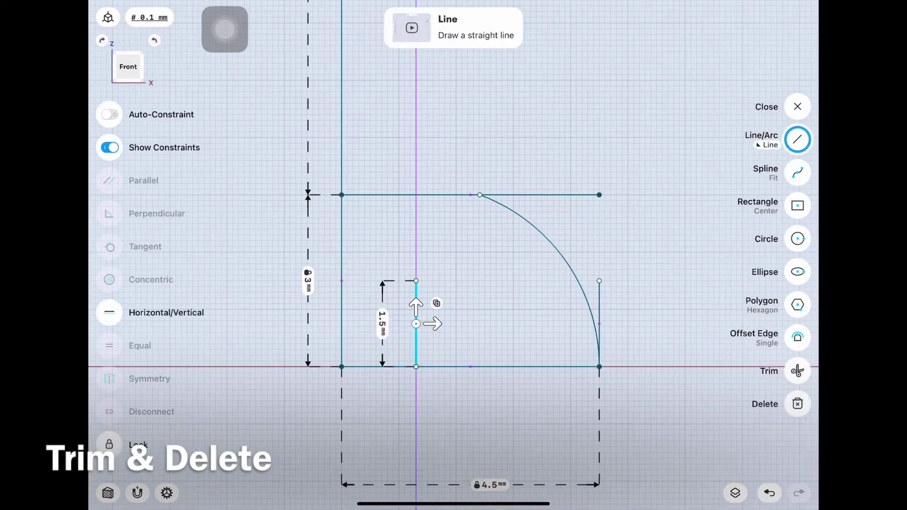
{"action": "left_click", "coordinate": [599, 323]}
{"action": "left_click", "coordinate": [798, 404]}
Step: Lock the remaining corner arc's radius at 3.2 mm
{"action": "left_click", "coordinate": [546, 237]}
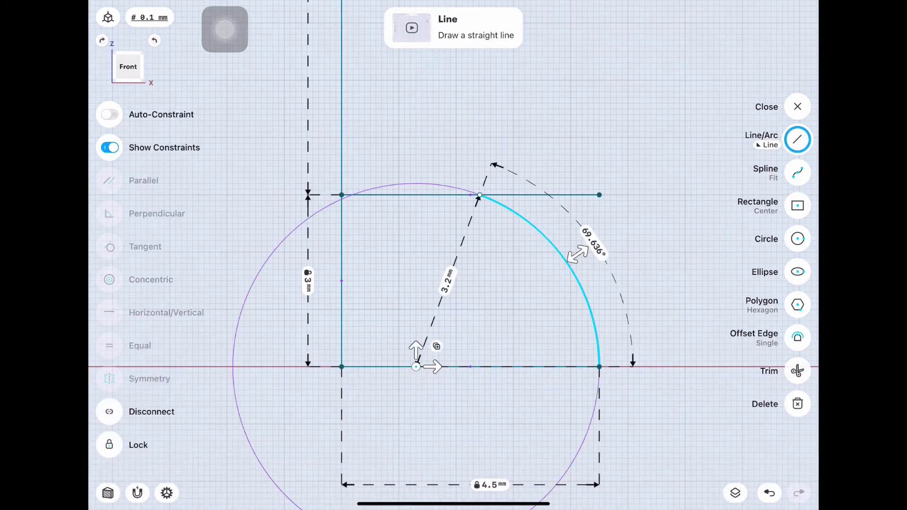
{"action": "left_click", "coordinate": [514, 311]}
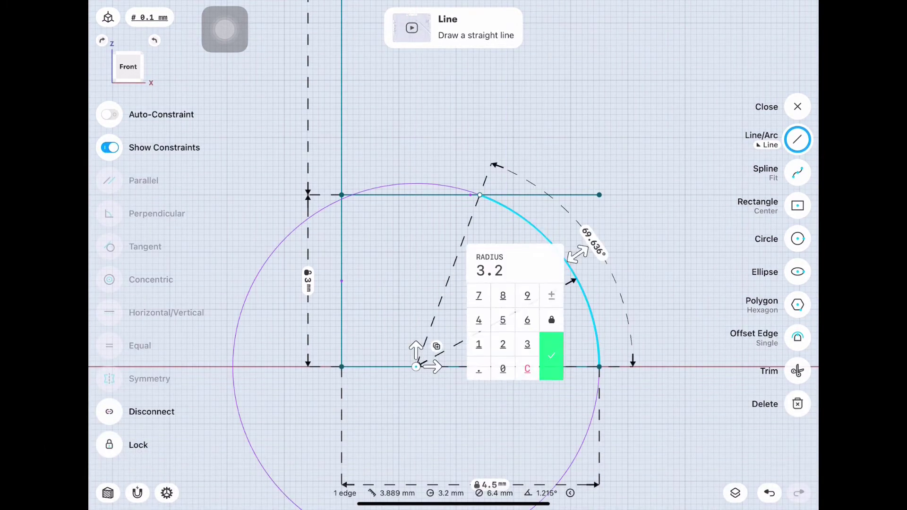
{"action": "left_click", "coordinate": [552, 356]}
{"action": "scroll", "coordinate": [526, 470], "scroll_direction": "down", "scroll_amount": 3}
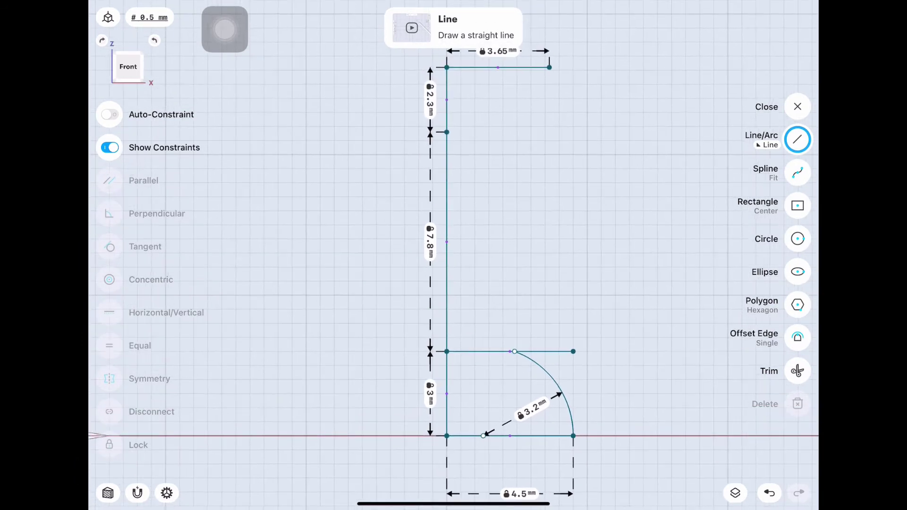
{"action": "scroll", "coordinate": [454, 255], "scroll_direction": "up", "scroll_amount": 5}
Step: Draw a vertical line from the top line's end and offset it 2.4 mm inward
{"action": "left_click", "coordinate": [561, 222]}
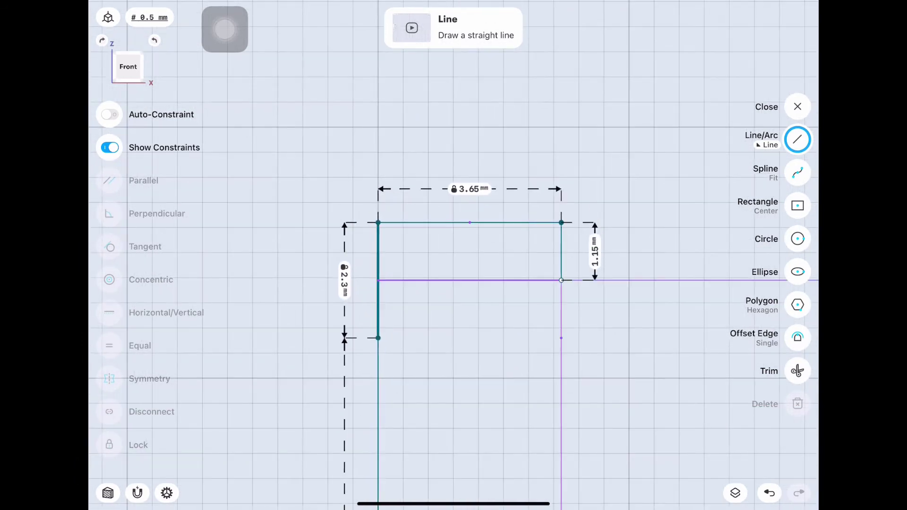
{"action": "left_click", "coordinate": [562, 280]}
{"action": "key", "text": "o"}
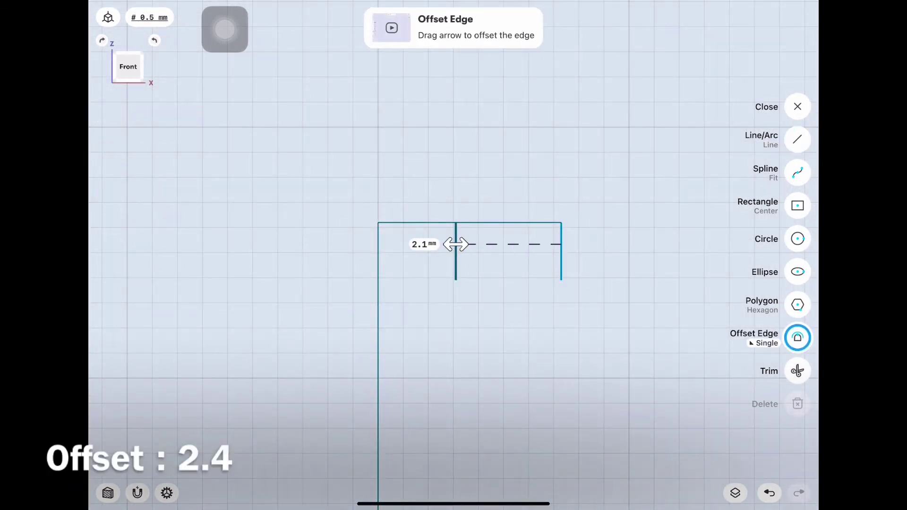
{"action": "left_click", "coordinate": [423, 244]}
{"action": "left_click", "coordinate": [461, 276]}
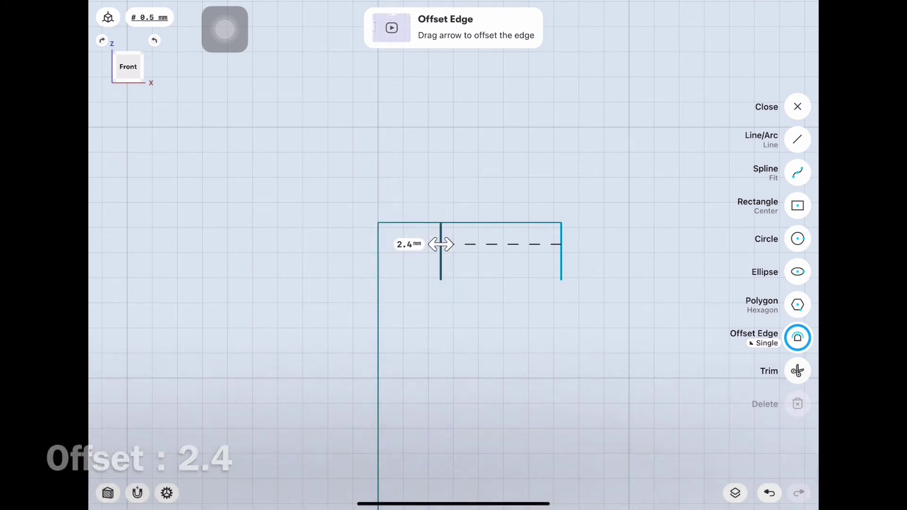
Step: Offset the top line to a copy 2.3 mm below it
{"action": "left_click", "coordinate": [505, 223]}
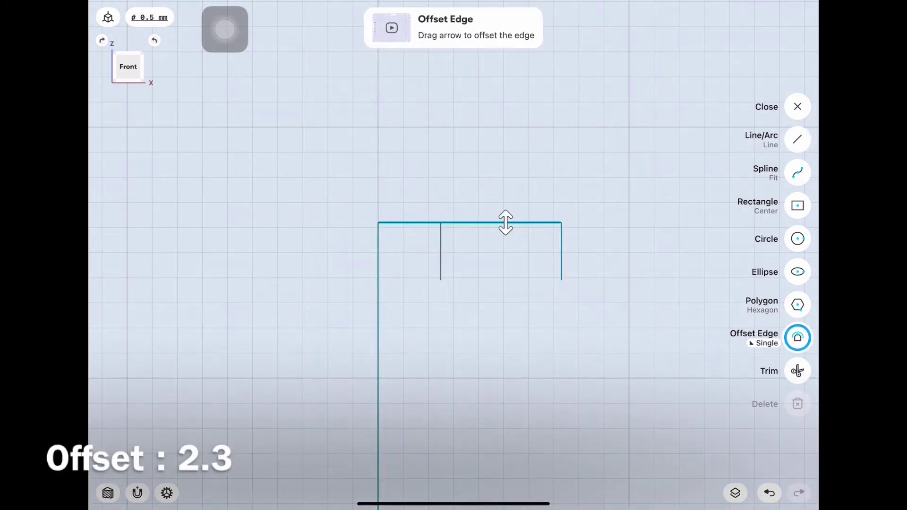
{"action": "left_click", "coordinate": [505, 350]}
{"action": "left_click", "coordinate": [518, 381]}
{"action": "left_click", "coordinate": [542, 381]}
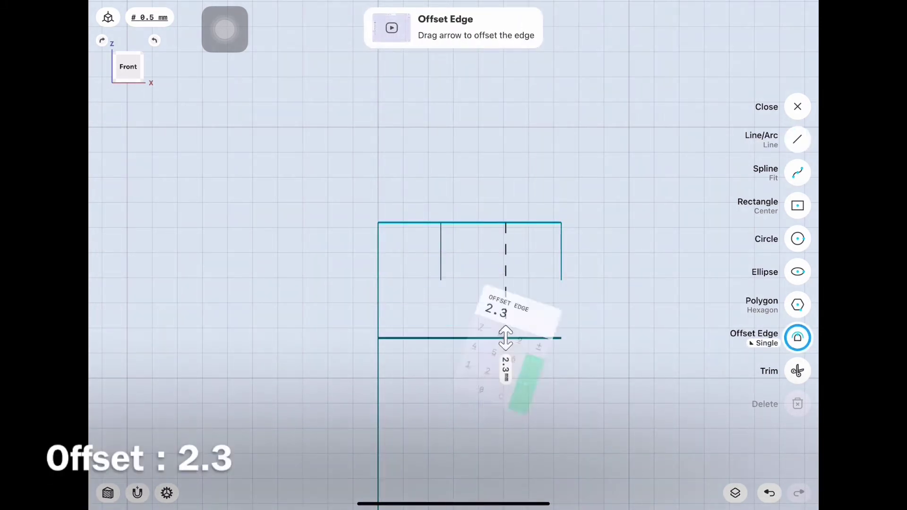
{"action": "left_click", "coordinate": [798, 139]}
Step: Draw a 2.4 mm radius circle on the top line and trim its upper-left part
{"action": "left_click", "coordinate": [797, 238]}
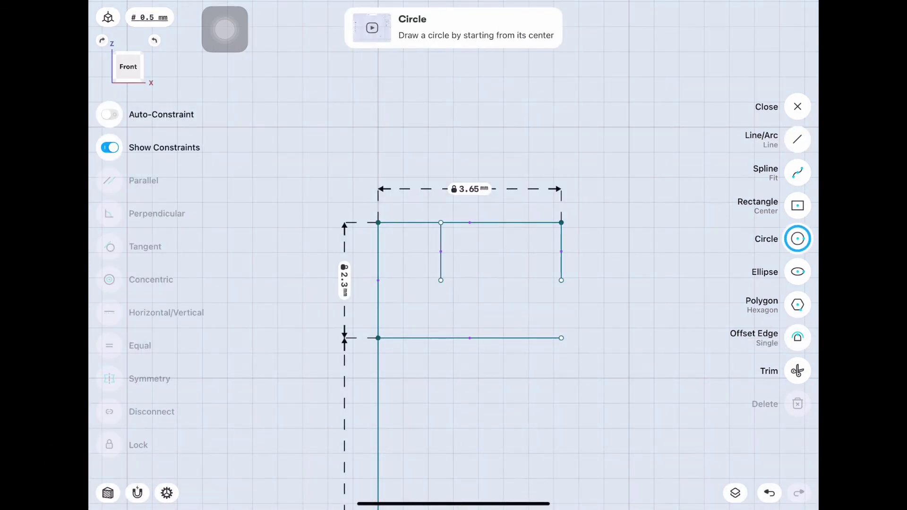
{"action": "left_click_drag", "start_coordinate": [578, 227], "coordinate": [561, 222]}
{"action": "left_click", "coordinate": [490, 288]}
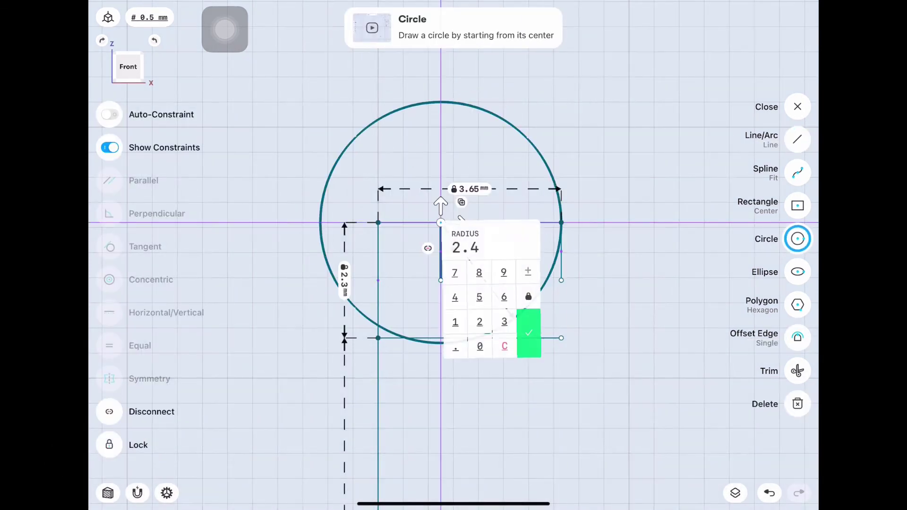
{"action": "left_click", "coordinate": [527, 333]}
{"action": "left_click", "coordinate": [798, 371]}
{"action": "left_click", "coordinate": [441, 102]}
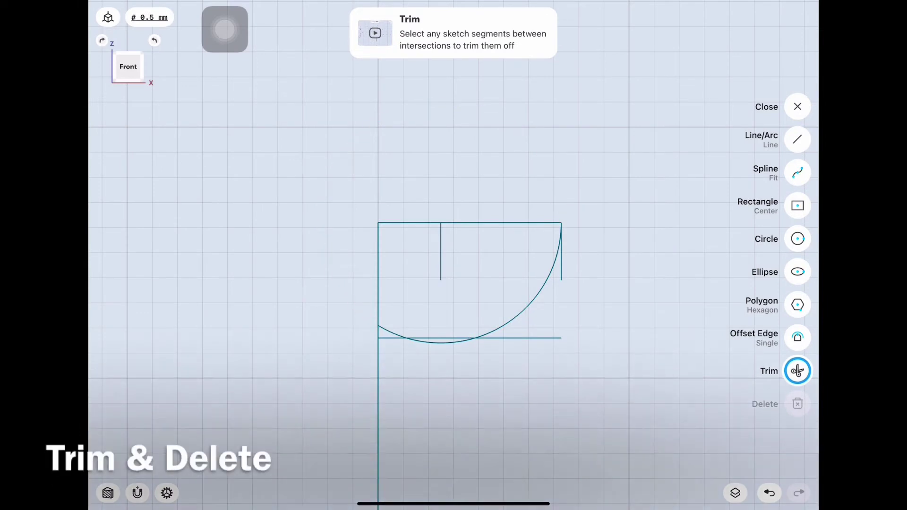
Step: Delete the two short vertical helper lines
{"action": "left_click", "coordinate": [798, 139]}
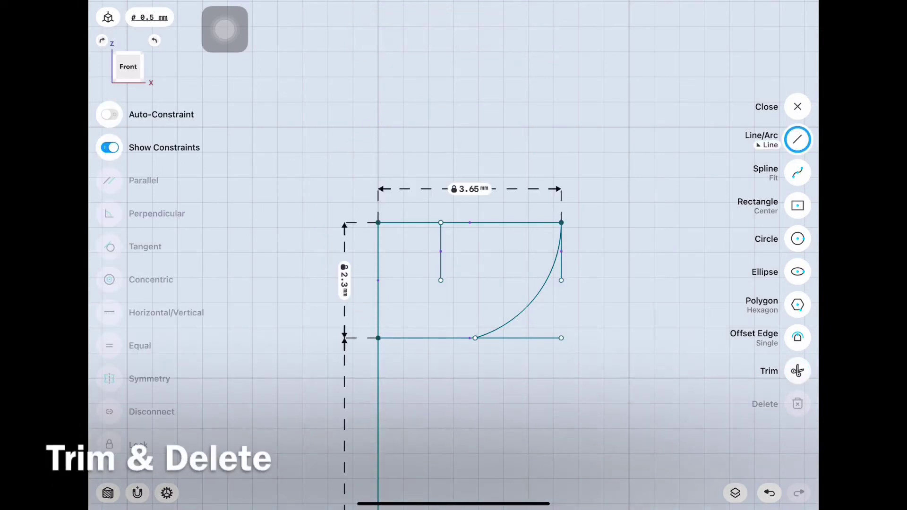
{"action": "left_click", "coordinate": [441, 255]}
{"action": "left_click", "coordinate": [561, 264]}
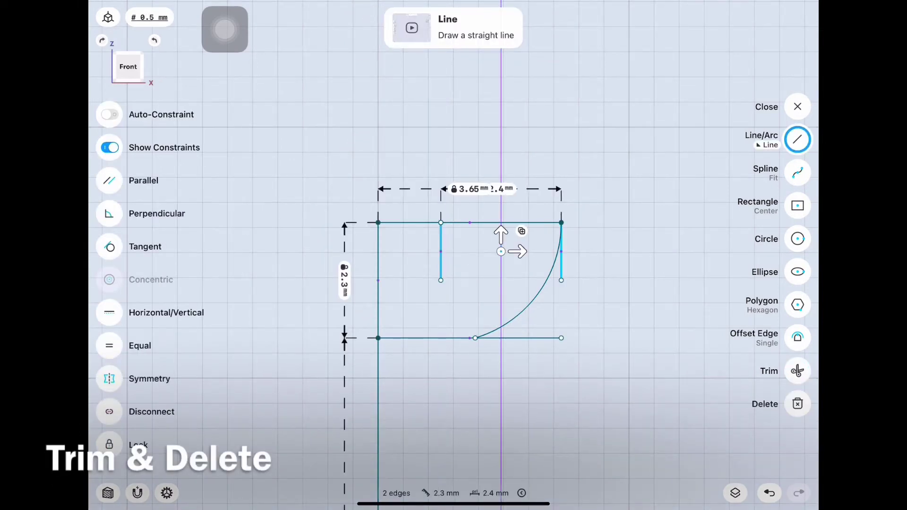
{"action": "left_click", "coordinate": [797, 404]}
{"action": "left_click", "coordinate": [798, 371]}
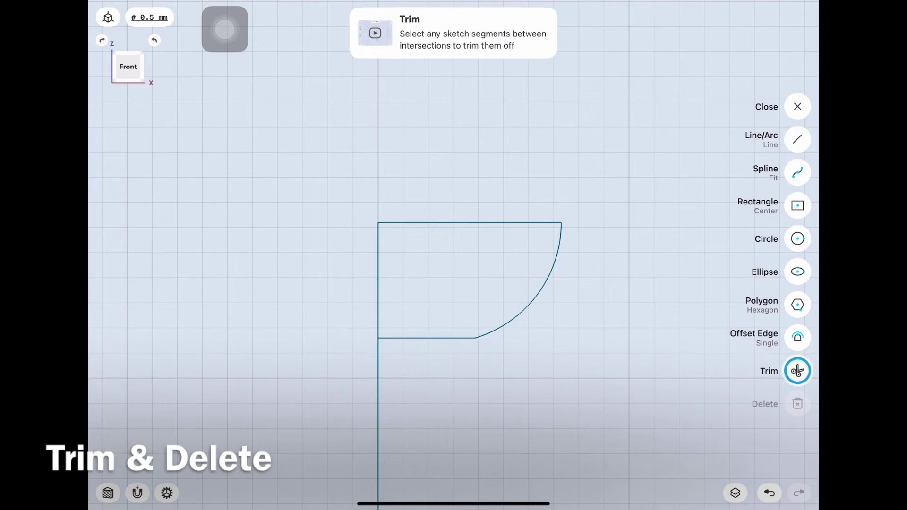
{"action": "scroll", "coordinate": [454, 256], "scroll_direction": "down", "scroll_amount": 3}
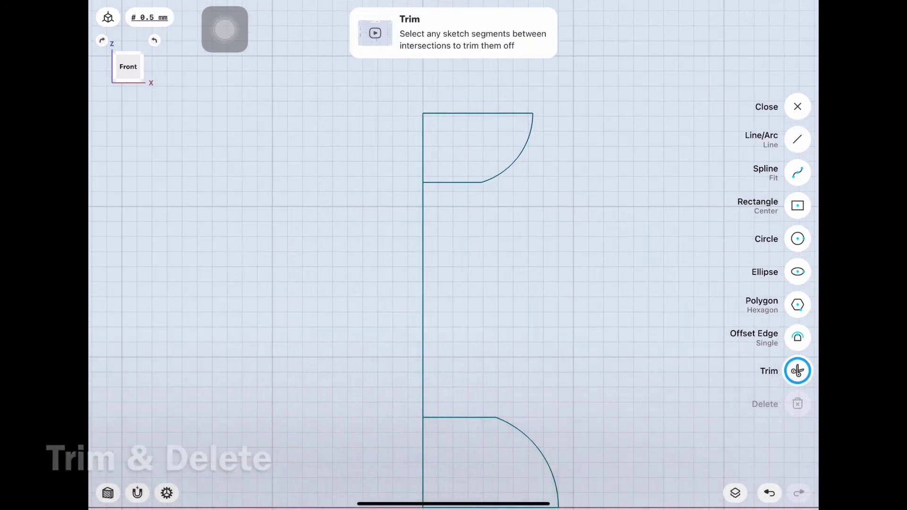
Step: Offset the left vertical edge by 1.65 mm
{"action": "left_click", "coordinate": [797, 337]}
{"action": "left_click", "coordinate": [411, 307]}
{"action": "left_click", "coordinate": [482, 203]}
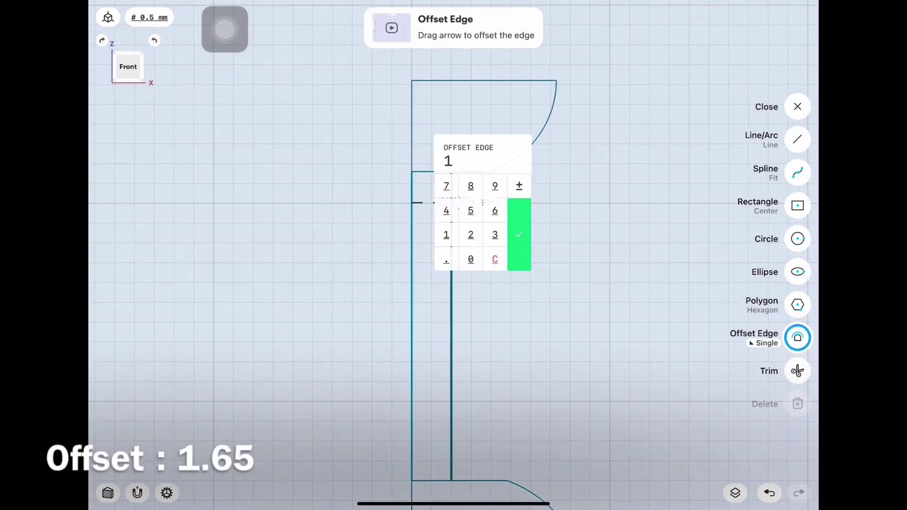
{"action": "left_click", "coordinate": [495, 211]}
{"action": "left_click", "coordinate": [471, 210]}
{"action": "left_click", "coordinate": [519, 235]}
{"action": "left_click", "coordinate": [797, 139]}
{"action": "scroll", "coordinate": [453, 255], "scroll_direction": "up", "scroll_amount": 3}
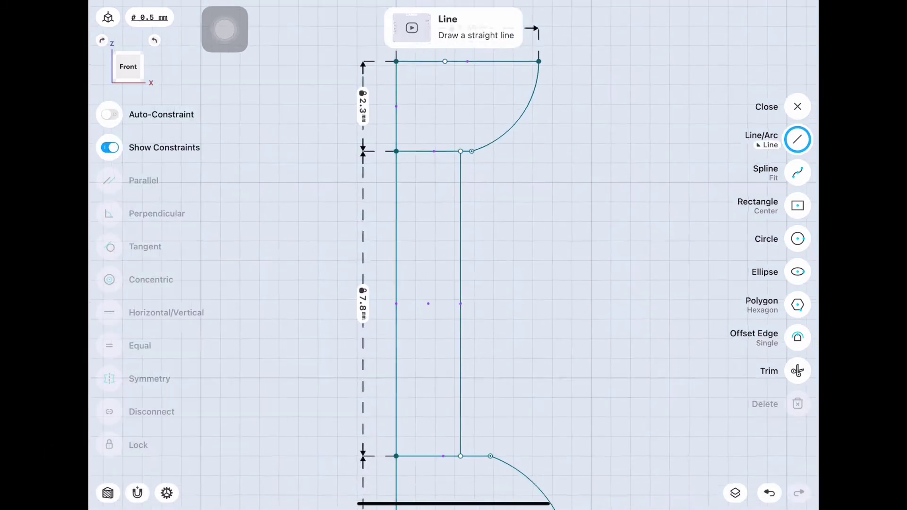
Step: Draw a slanted line from the upper corner to the base arc, removing the middle line and leftover segment
{"action": "left_click_drag", "start_coordinate": [442, 133], "coordinate": [471, 441]}
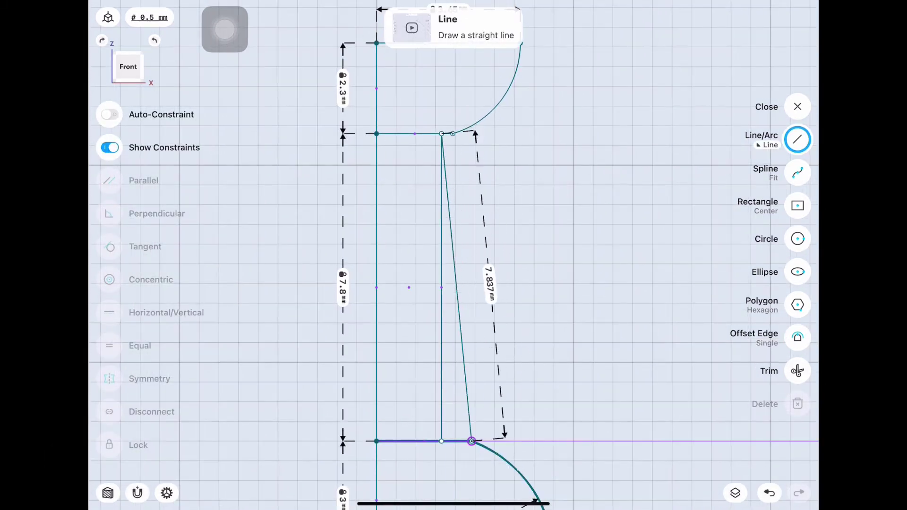
{"action": "left_click", "coordinate": [442, 283]}
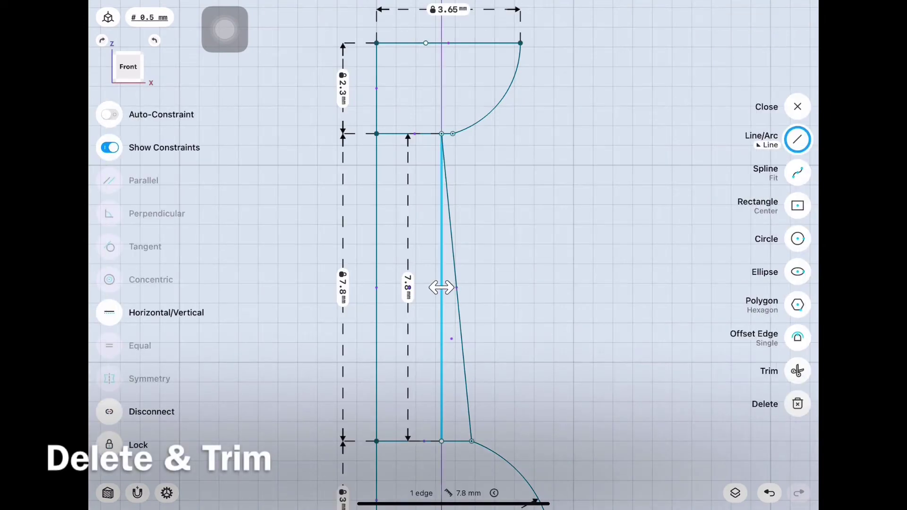
{"action": "left_click", "coordinate": [798, 404]}
{"action": "left_click", "coordinate": [797, 371]}
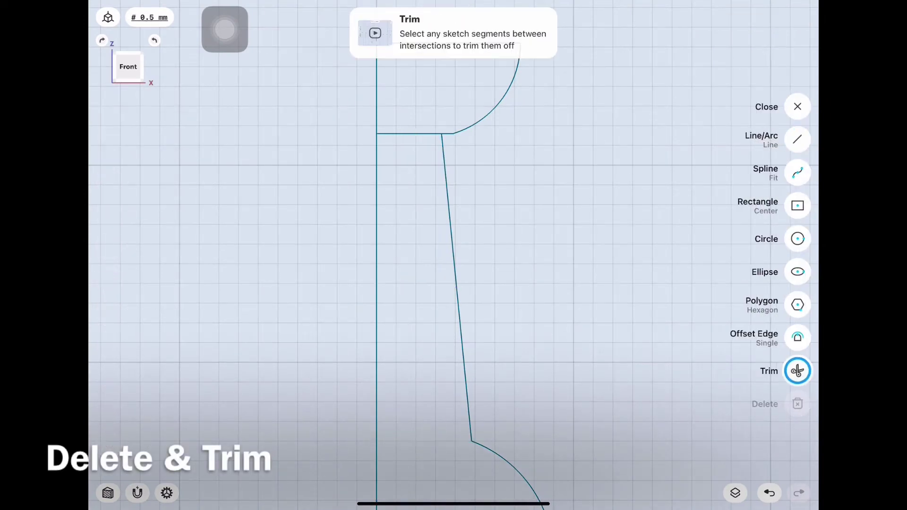
{"action": "left_click", "coordinate": [408, 134]}
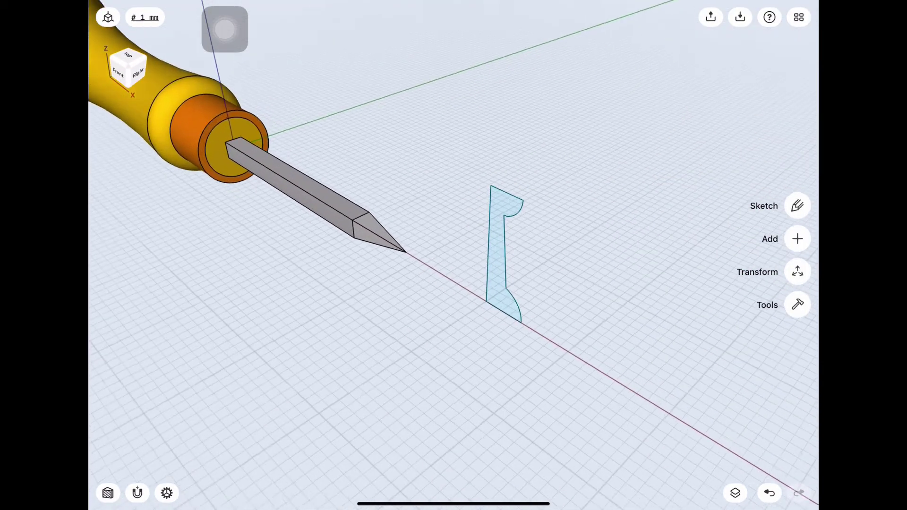
Step: Revolve the blue profile around its axis into a solid pushpin
{"action": "left_click", "coordinate": [798, 272]}
{"action": "left_click", "coordinate": [798, 156]}
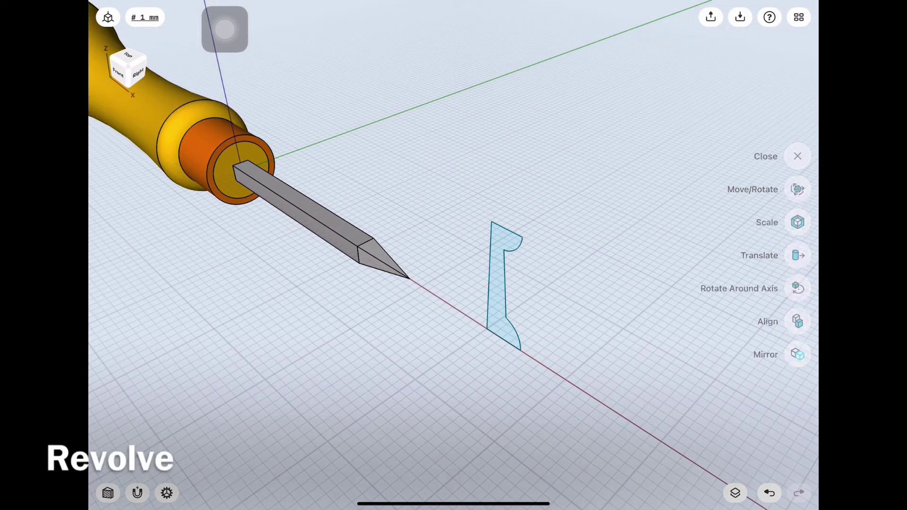
{"action": "left_click", "coordinate": [798, 289]}
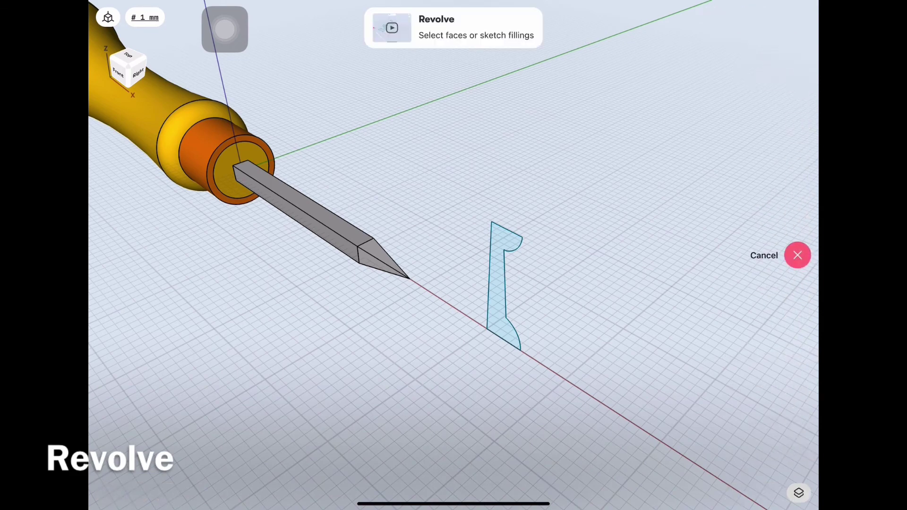
{"action": "left_click", "coordinate": [503, 284]}
{"action": "left_click", "coordinate": [796, 237]}
Step: Orbit the view and show the list of bodies and sketches
{"action": "left_click_drag", "start_coordinate": [473, 378], "coordinate": [473, 359]}
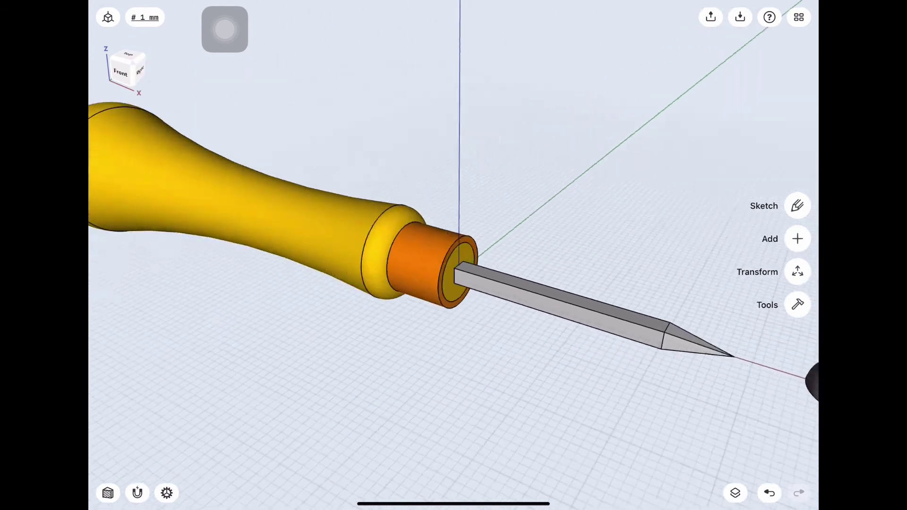
{"action": "scroll", "coordinate": [454, 255], "scroll_direction": "down", "scroll_amount": 5}
{"action": "left_click", "coordinate": [735, 493]}
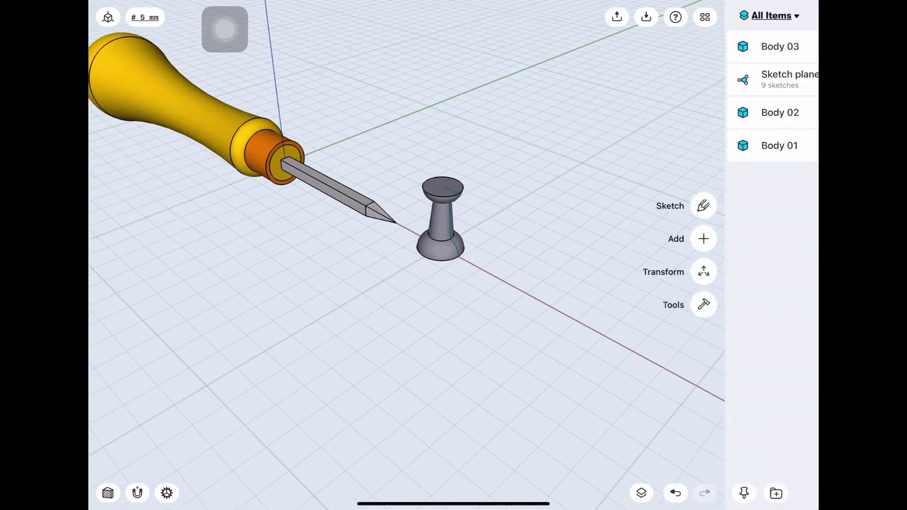
Step: Face the front plane and reopen the pushpin profile sketch for editing
{"action": "left_click", "coordinate": [794, 15]}
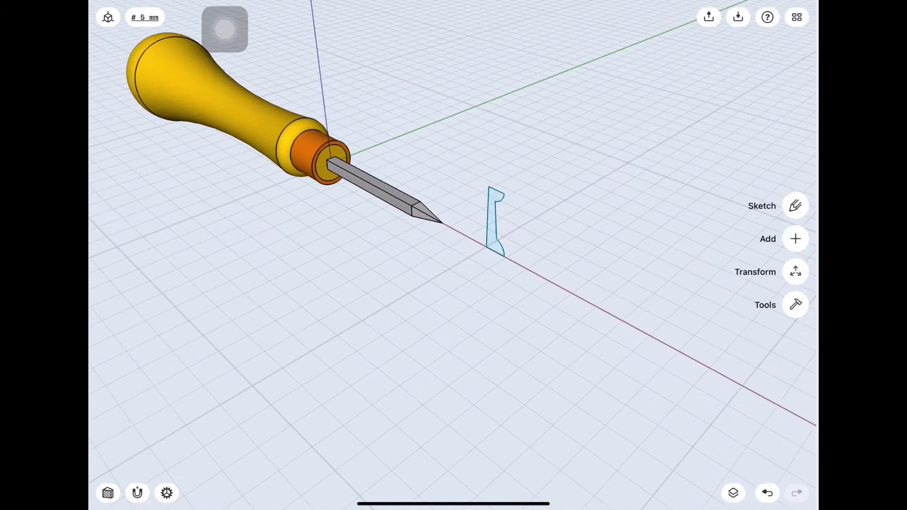
{"action": "left_click", "coordinate": [118, 72]}
{"action": "scroll", "coordinate": [467, 279], "scroll_direction": "up", "scroll_amount": 3}
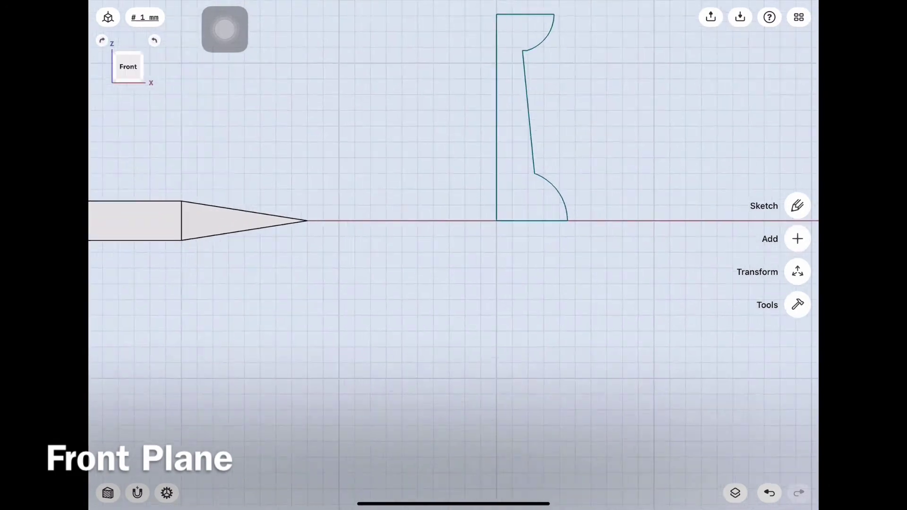
{"action": "scroll", "coordinate": [467, 278], "scroll_direction": "up", "scroll_amount": 3}
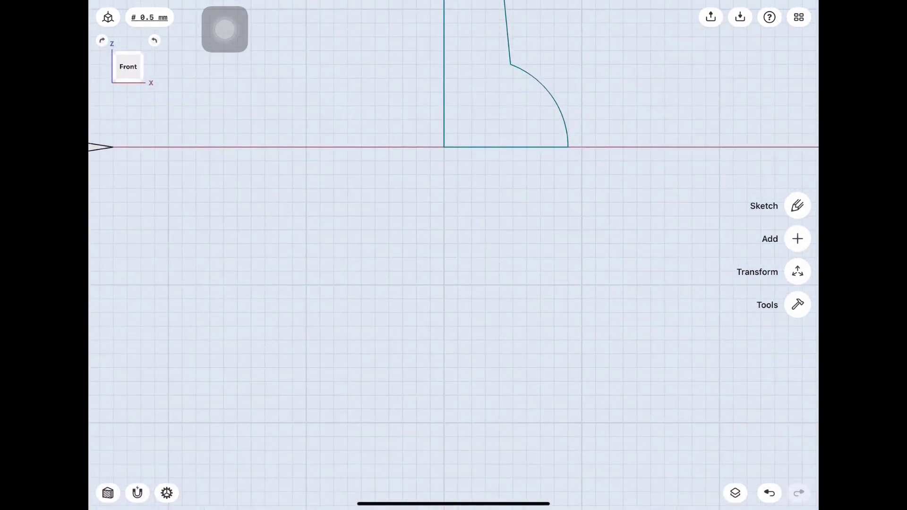
{"action": "left_click", "coordinate": [798, 205]}
{"action": "left_click", "coordinate": [798, 106]}
{"action": "left_click", "coordinate": [798, 205]}
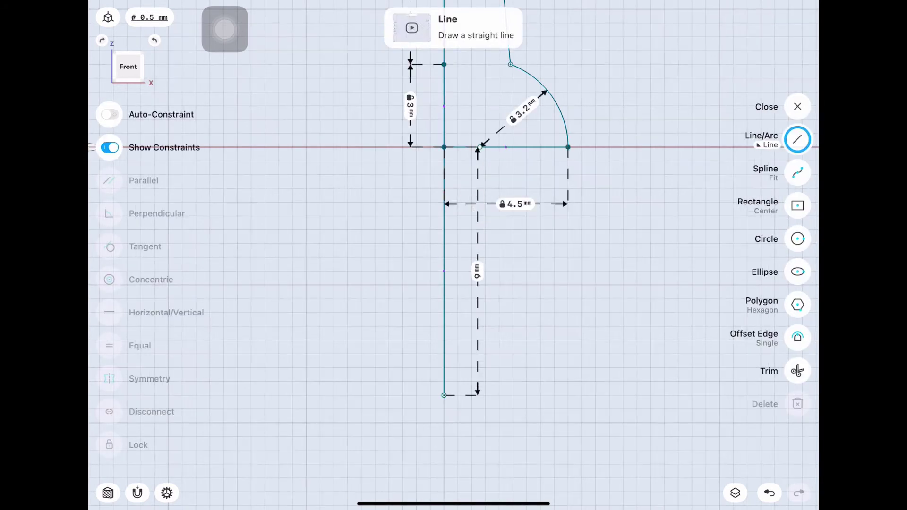
Step: Offset a sketch edge by -0.6 mm and draw a vertical needle line downward
{"action": "left_click", "coordinate": [798, 337]}
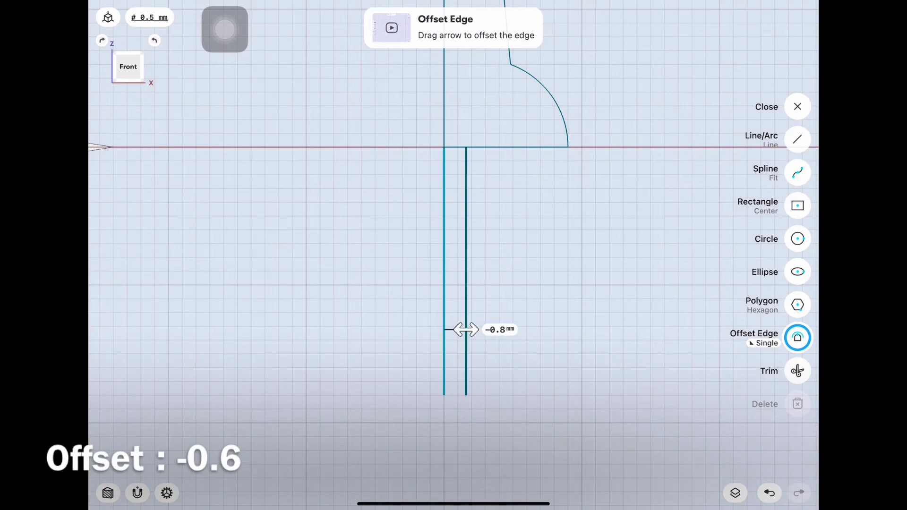
{"action": "left_click", "coordinate": [501, 329]}
{"action": "left_click", "coordinate": [511, 337]}
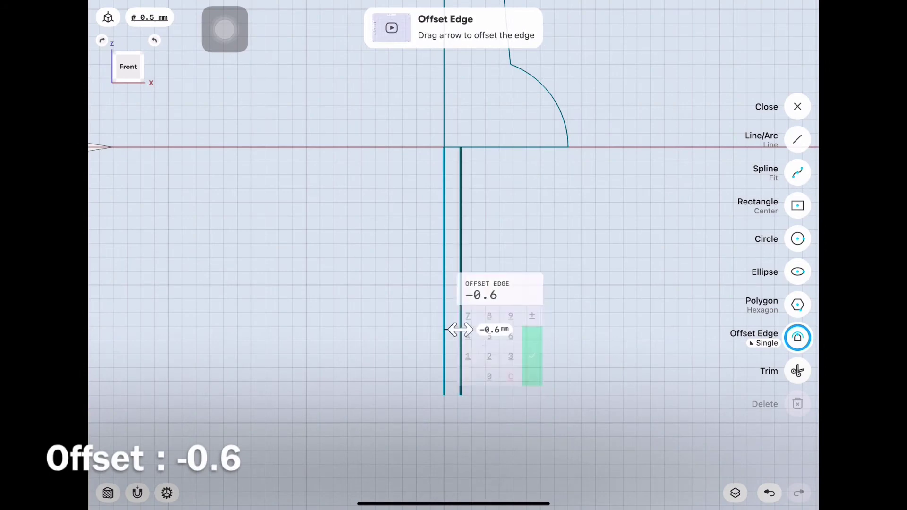
{"action": "left_click", "coordinate": [537, 362]}
{"action": "left_click", "coordinate": [797, 139]}
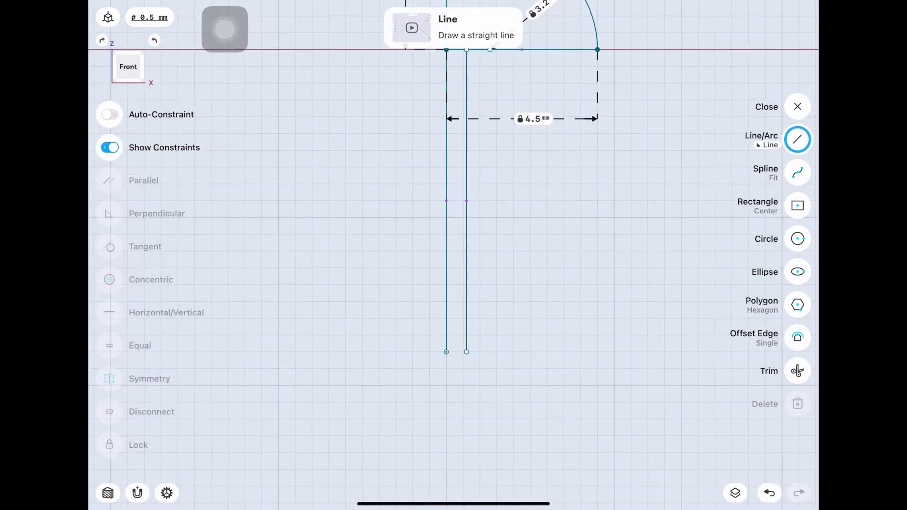
{"action": "scroll", "coordinate": [457, 237], "scroll_direction": "down", "scroll_amount": 3}
{"action": "left_click_drag", "start_coordinate": [463, 264], "coordinate": [464, 360]}
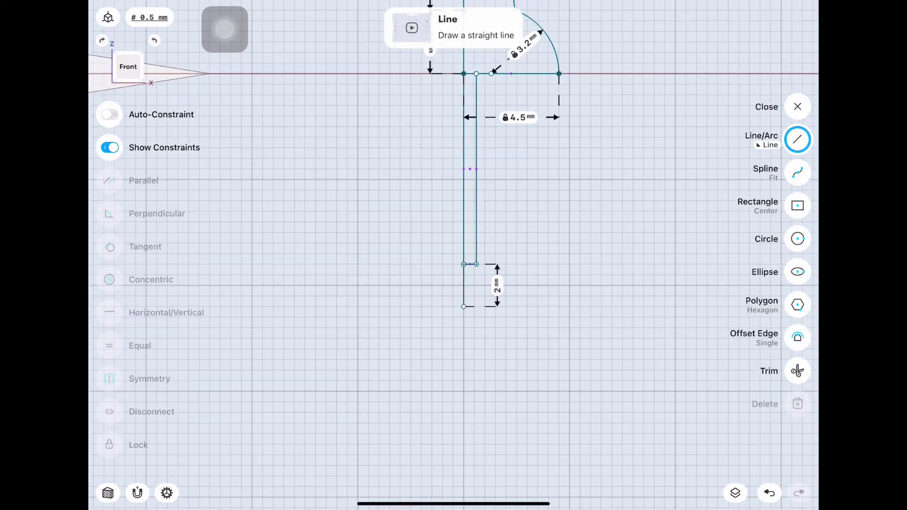
Step: Lock the two tall needle lines, add a short tip line, and try an 18° tip angle, then undo it
{"action": "scroll", "coordinate": [463, 236], "scroll_direction": "up", "scroll_amount": 5}
{"action": "left_click", "coordinate": [461, 166]}
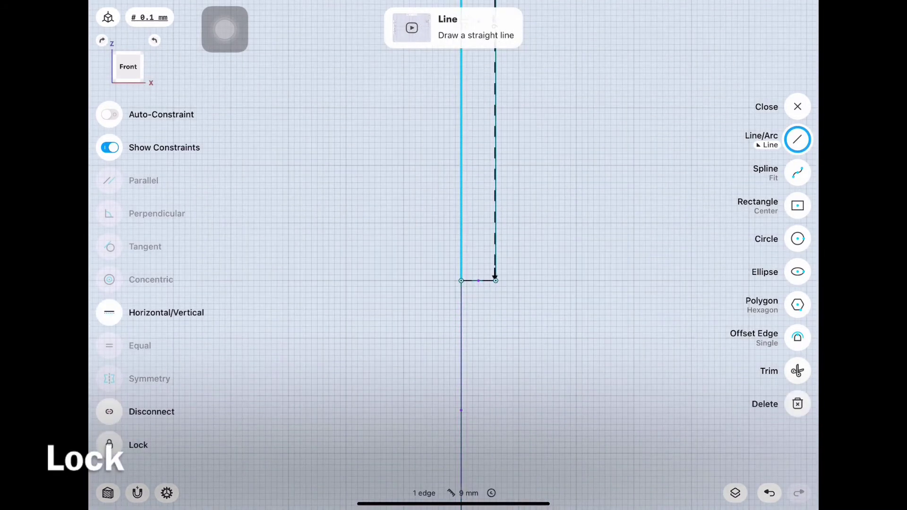
{"action": "left_click", "coordinate": [495, 165]}
{"action": "left_click", "coordinate": [109, 444]}
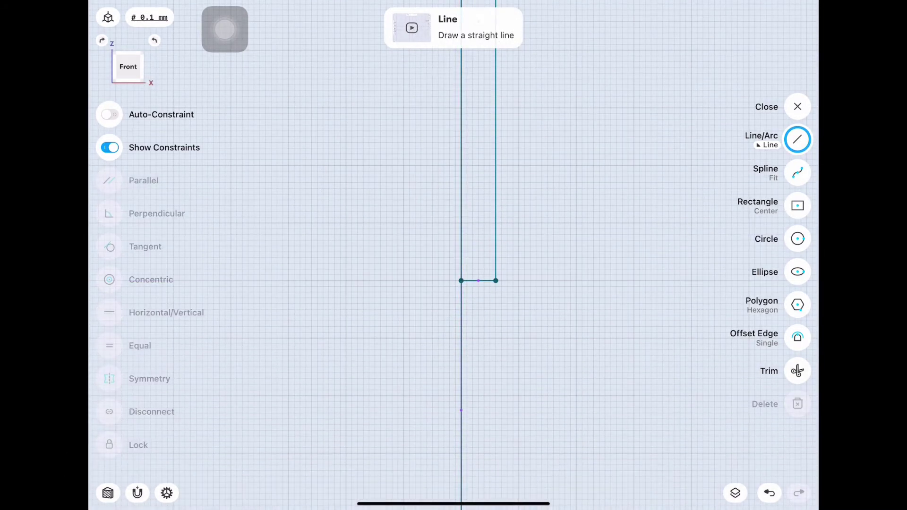
{"action": "left_click_drag", "start_coordinate": [495, 280], "coordinate": [496, 297]}
{"action": "left_click", "coordinate": [478, 348]}
{"action": "left_click", "coordinate": [461, 454]}
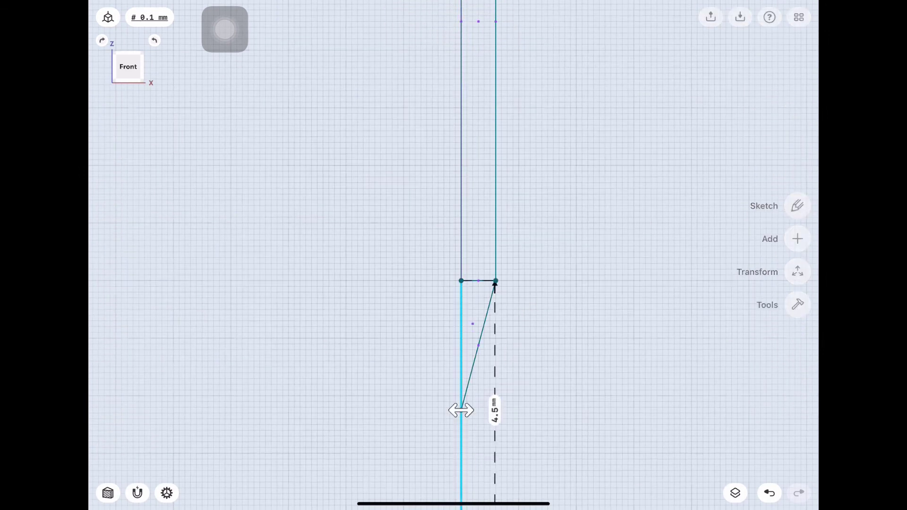
{"action": "left_click", "coordinate": [555, 332]}
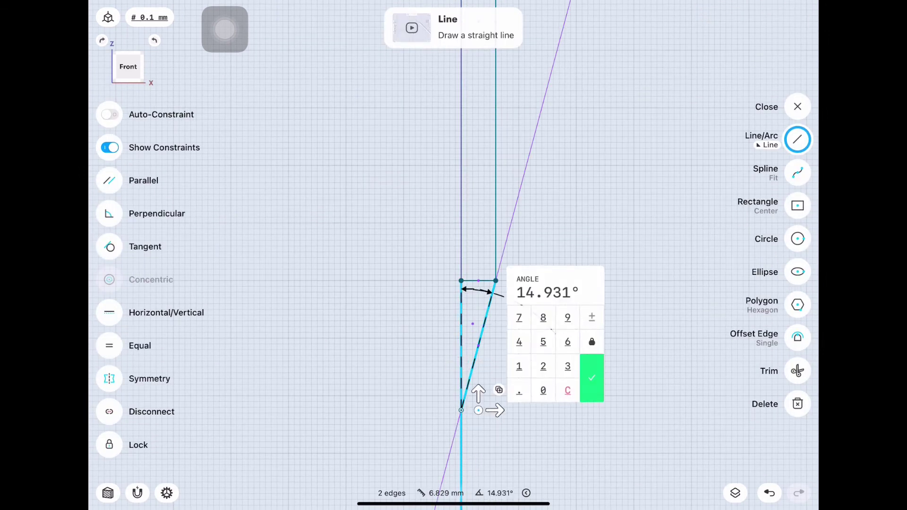
{"action": "left_click", "coordinate": [592, 378]}
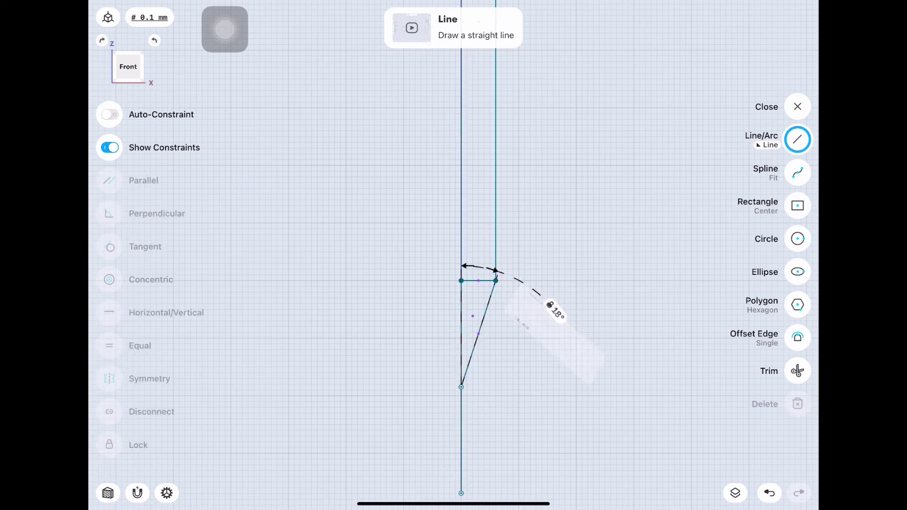
{"action": "key", "text": "ctrl+z"}
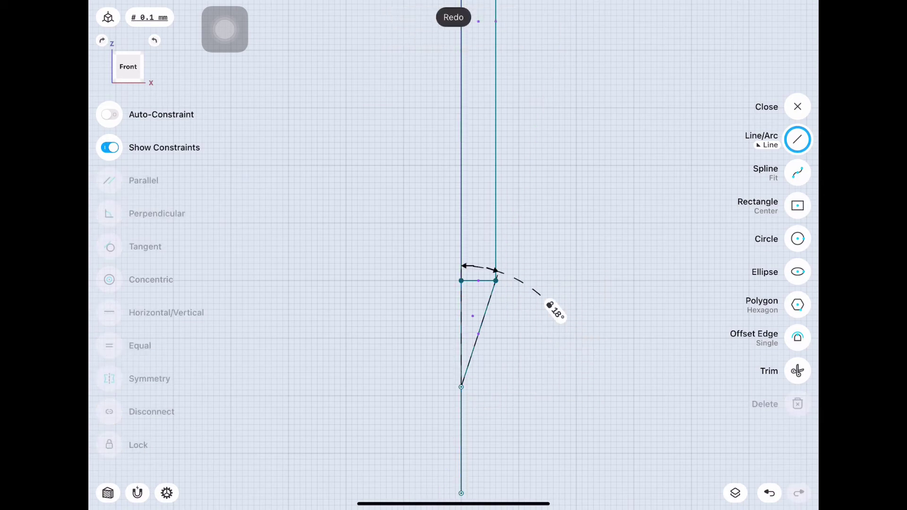
Step: Trim sketch segments and fix the needle's left edge length at 9 mm
{"action": "scroll", "coordinate": [491, 307], "scroll_direction": "down", "scroll_amount": 3}
{"action": "scroll", "coordinate": [491, 307], "scroll_direction": "down", "scroll_amount": 2}
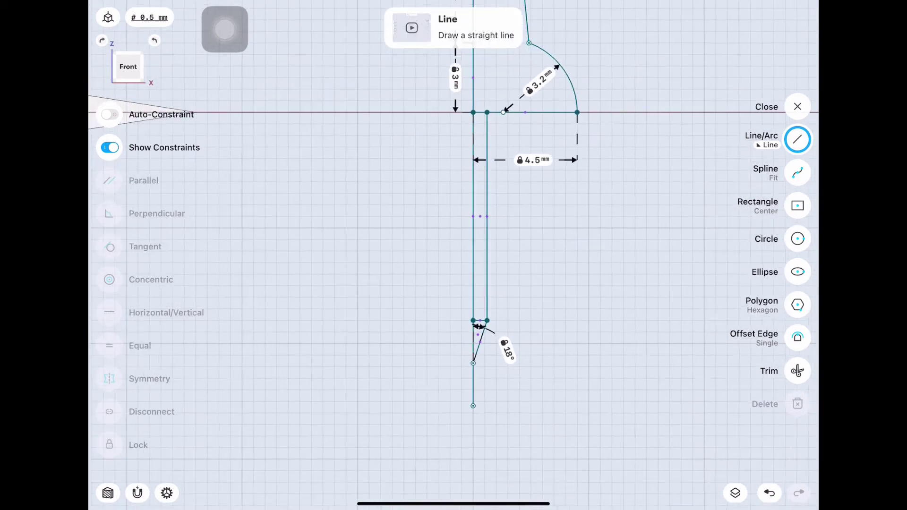
{"action": "left_click", "coordinate": [797, 371]}
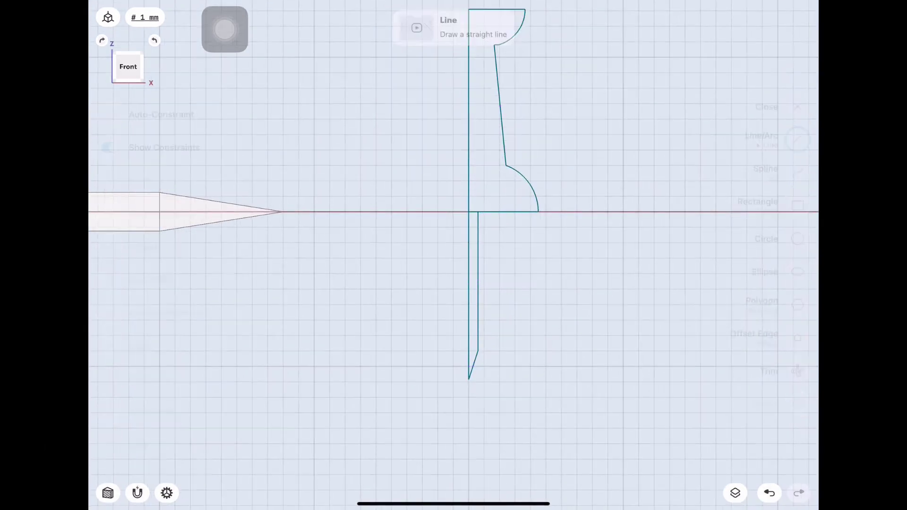
{"action": "left_click", "coordinate": [468, 282]}
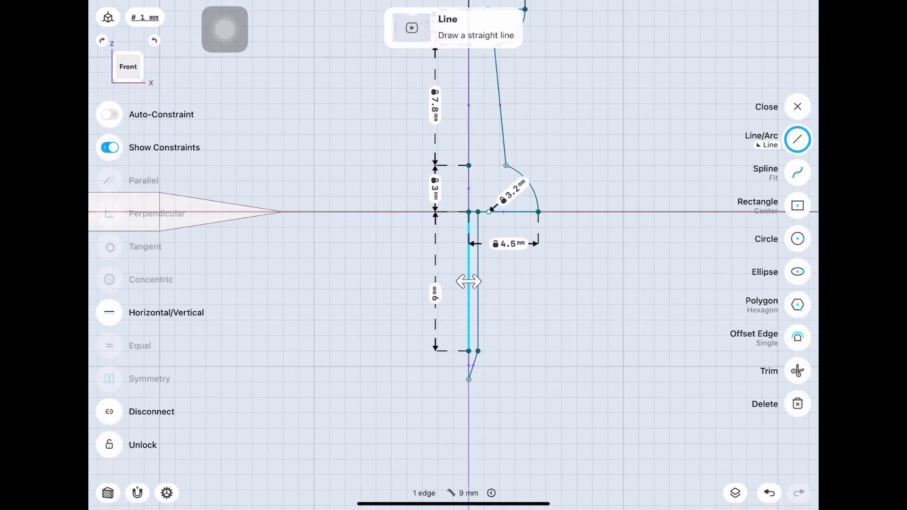
{"action": "left_click", "coordinate": [435, 294]}
{"action": "left_click", "coordinate": [469, 353]}
Step: Select the two tip edges and adjust the needle's pointed tip
{"action": "scroll", "coordinate": [469, 284], "scroll_direction": "up", "scroll_amount": 3}
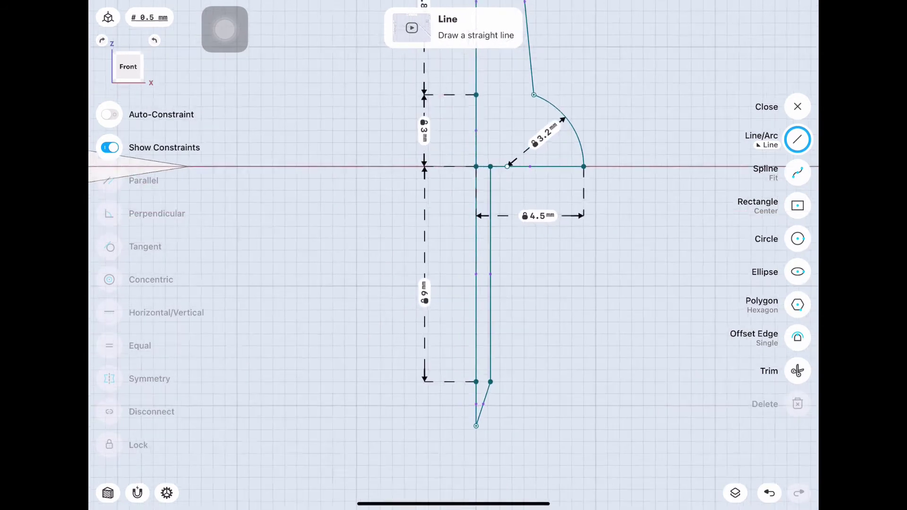
{"action": "scroll", "coordinate": [469, 283], "scroll_direction": "up", "scroll_amount": 2}
{"action": "left_click", "coordinate": [501, 454]}
{"action": "left_click", "coordinate": [512, 442]}
{"action": "left_click_drag", "start_coordinate": [512, 443], "coordinate": [511, 437]}
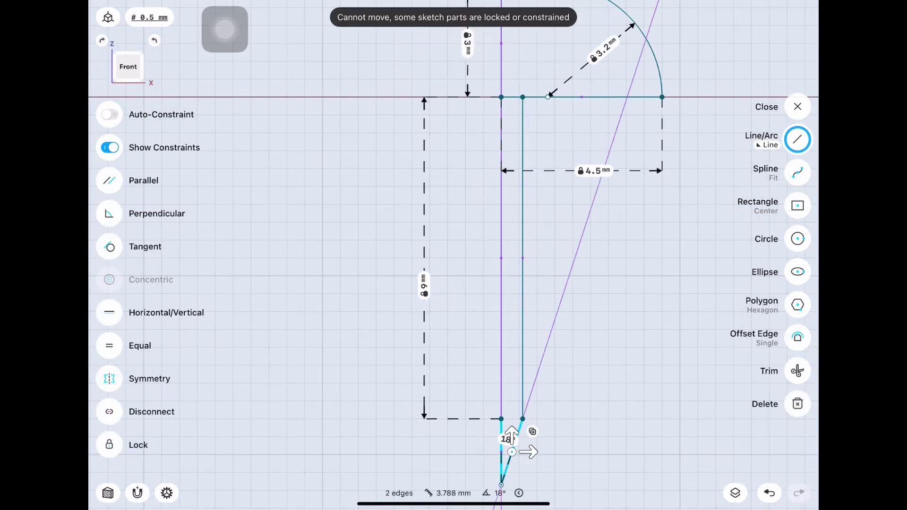
{"action": "scroll", "coordinate": [501, 416], "scroll_direction": "up", "scroll_amount": 2}
{"action": "scroll", "coordinate": [501, 416], "scroll_direction": "up", "scroll_amount": 2}
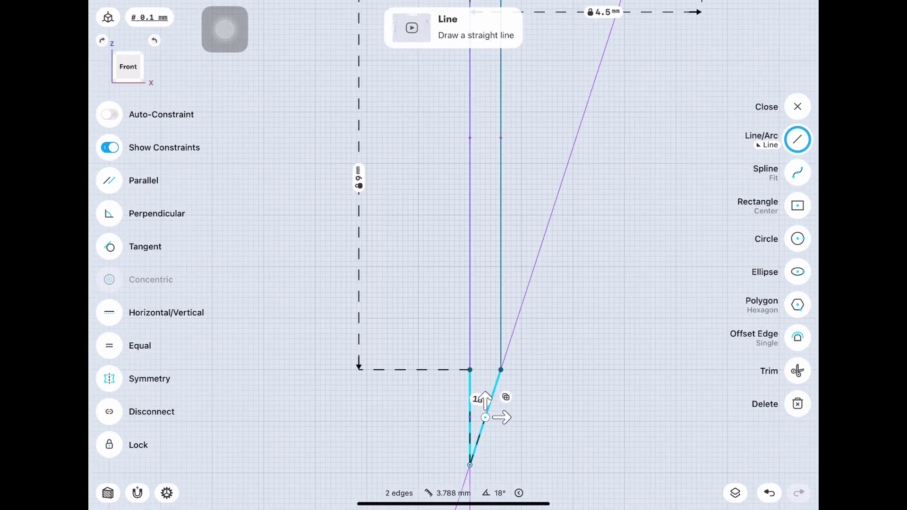
{"action": "scroll", "coordinate": [501, 415], "scroll_direction": "up", "scroll_amount": 1}
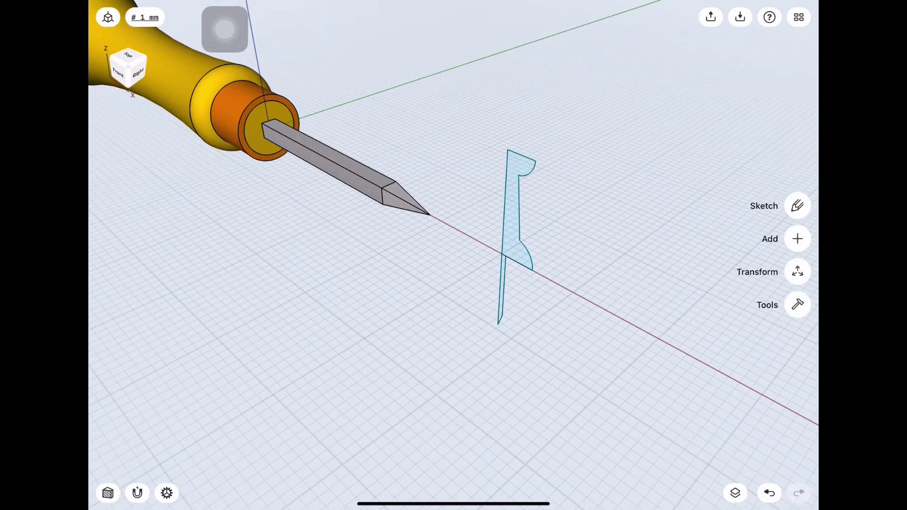
Step: Leave the sketch and unhide the pushpin body, Body 03
{"action": "left_click", "coordinate": [798, 206]}
{"action": "left_click", "coordinate": [735, 493]}
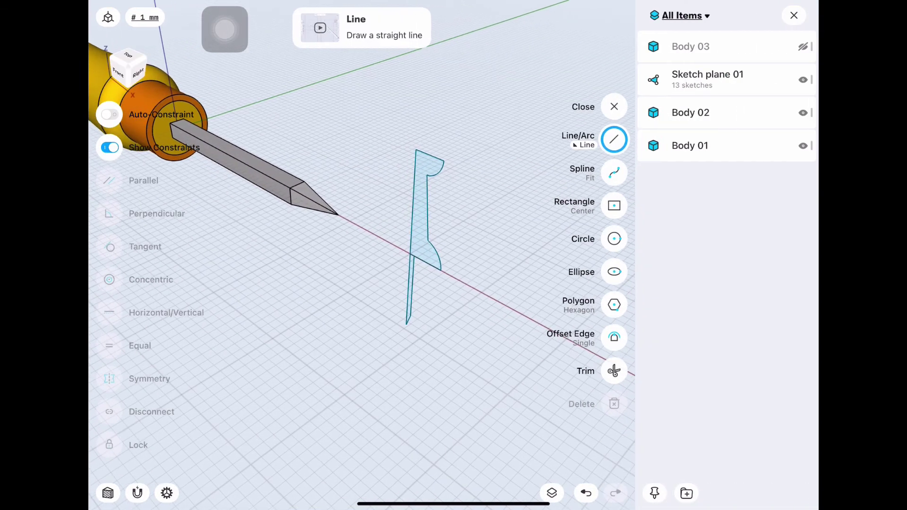
{"action": "left_click", "coordinate": [803, 47]}
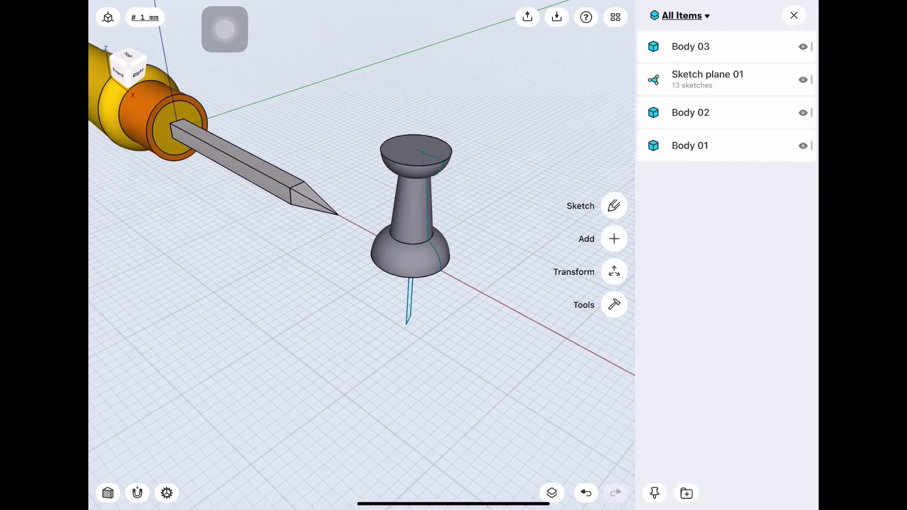
{"action": "left_click", "coordinate": [794, 15]}
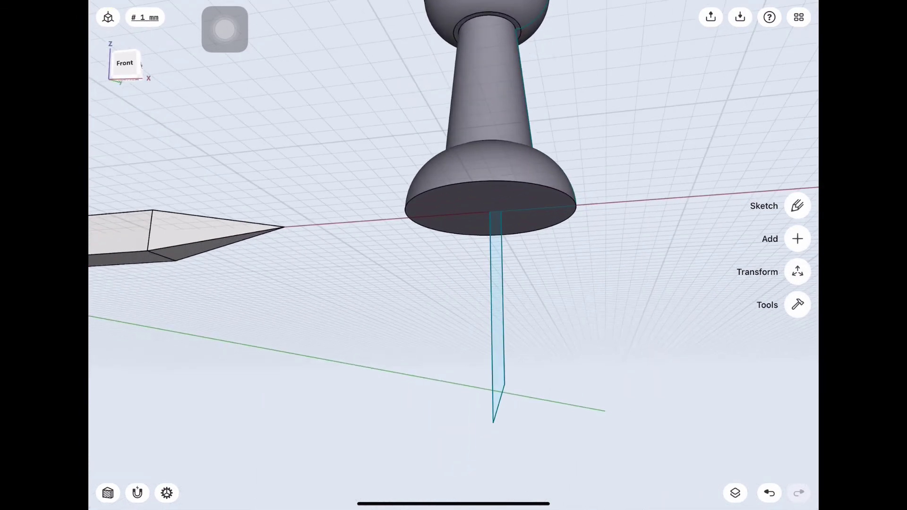
Step: Revolve the needle profile around the pin's centre line
{"action": "left_click", "coordinate": [798, 304]}
{"action": "left_click", "coordinate": [796, 287]}
{"action": "left_click", "coordinate": [497, 307]}
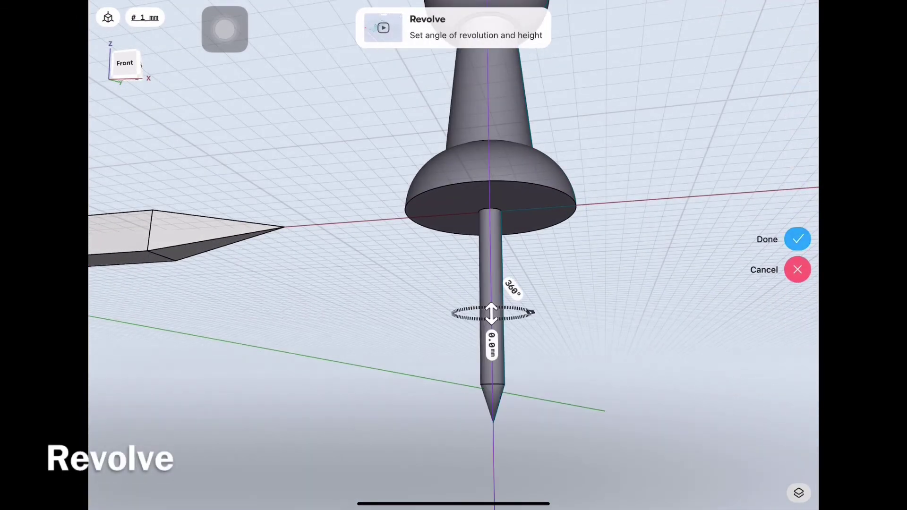
{"action": "left_click", "coordinate": [797, 239]}
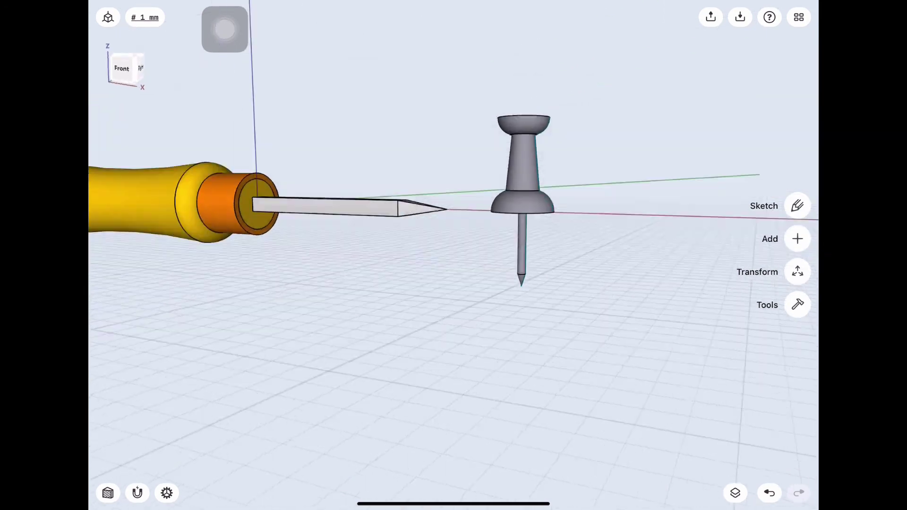
Step: Delete Sketch plane 01 and view the whole awl and pushpin
{"action": "left_click", "coordinate": [736, 493]}
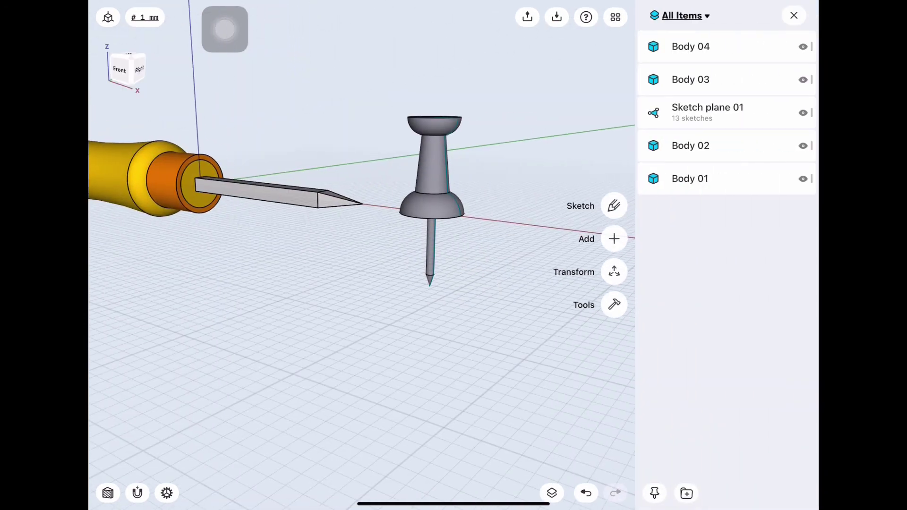
{"action": "left_click_drag", "start_coordinate": [779, 112], "coordinate": [671, 113]}
{"action": "left_click", "coordinate": [806, 112]}
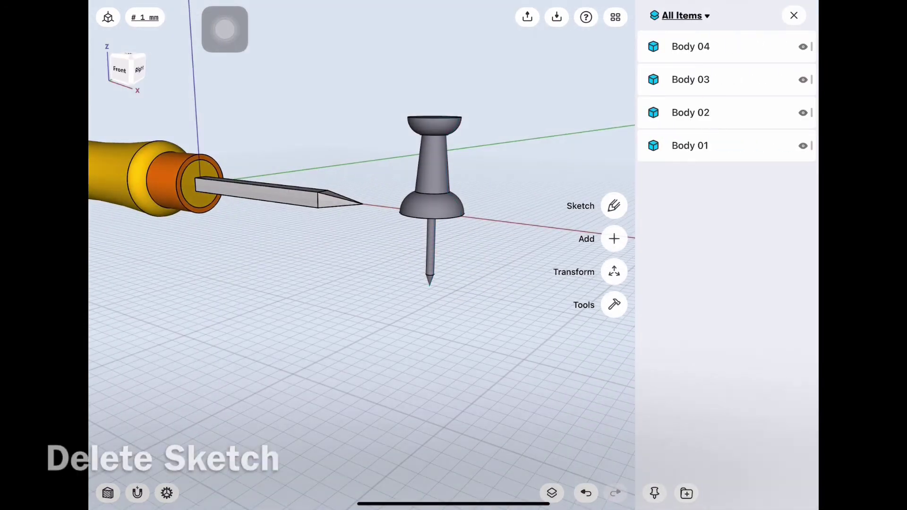
{"action": "left_click", "coordinate": [794, 15]}
{"action": "left_click_drag", "start_coordinate": [425, 284], "coordinate": [544, 236]}
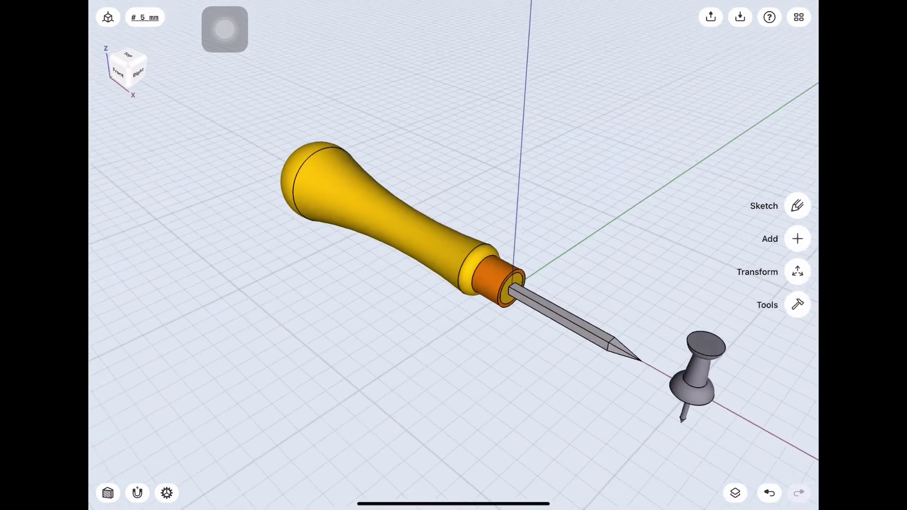
Step: Colour the pushpin body blue
{"action": "scroll", "coordinate": [638, 359], "scroll_direction": "up", "scroll_amount": 5}
{"action": "left_click", "coordinate": [797, 305]}
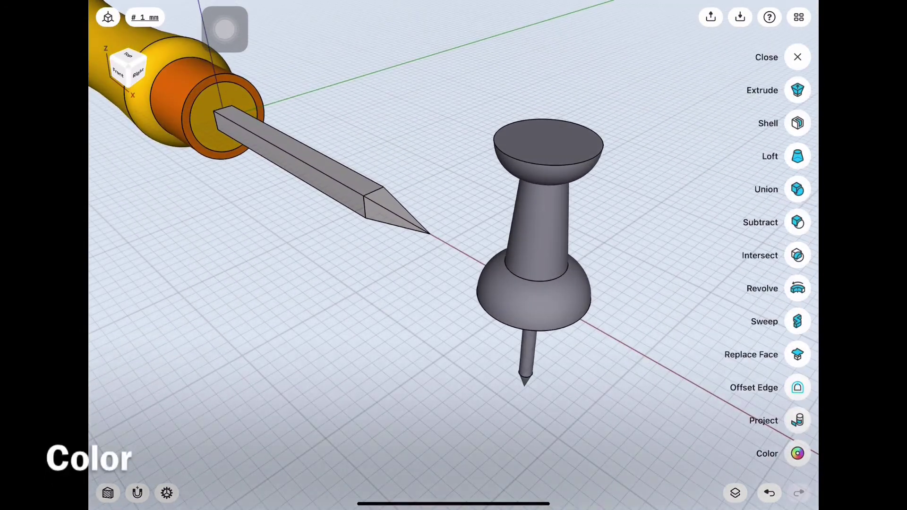
{"action": "left_click", "coordinate": [797, 453]}
{"action": "left_click", "coordinate": [385, 481]}
{"action": "left_click", "coordinate": [539, 227]}
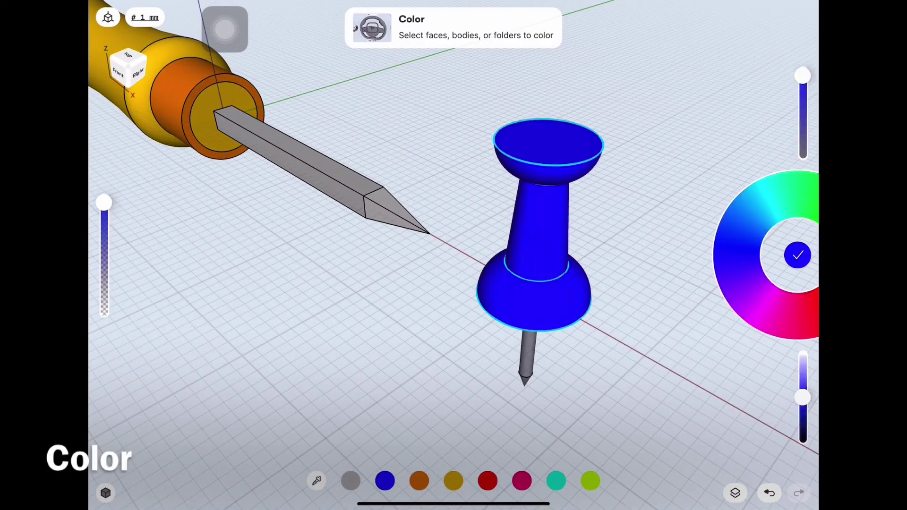
Step: Check the needle stays grey, finish recolouring, and open the body list
{"action": "mouse_move", "coordinate": [425, 283]}
{"action": "left_mouse_down"}
{"action": "mouse_move", "coordinate": [473, 246]}
{"action": "mouse_move", "coordinate": [473, 175]}
{"action": "left_mouse_up"}
{"action": "left_click", "coordinate": [485, 331]}
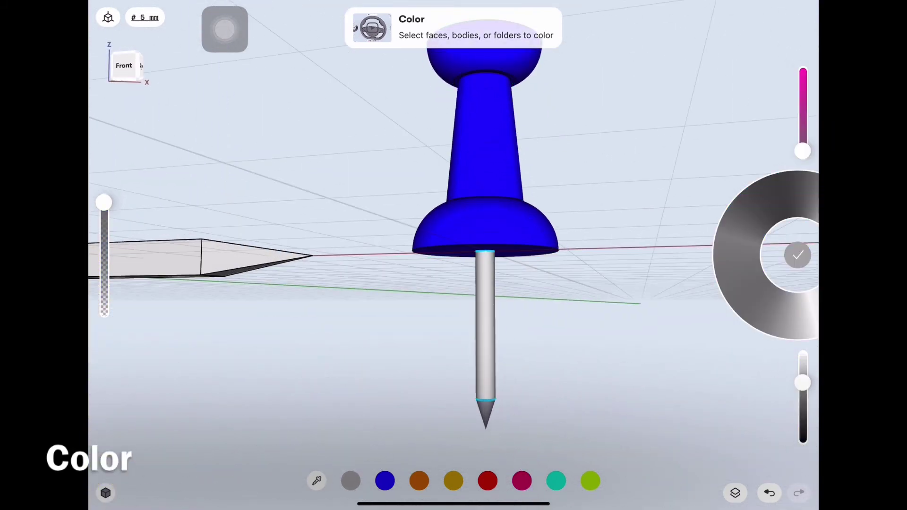
{"action": "left_click_drag", "start_coordinate": [473, 283], "coordinate": [530, 226]}
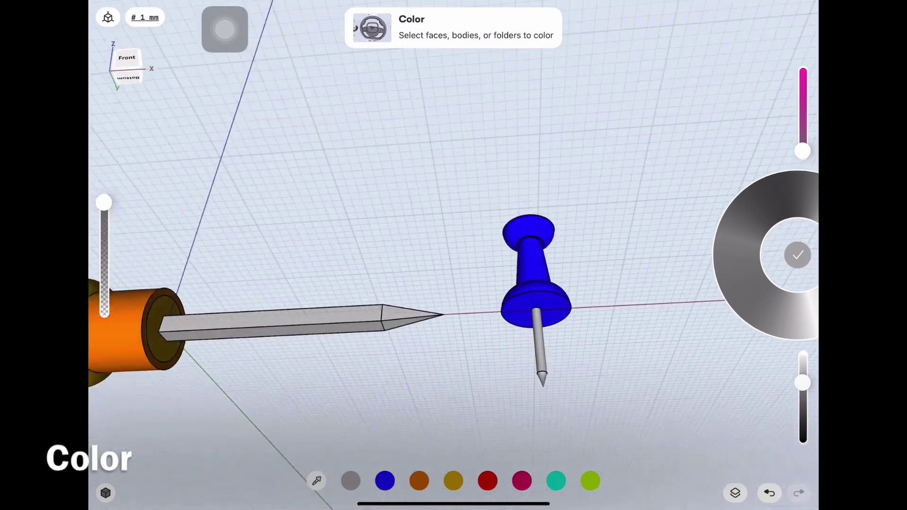
{"action": "left_click", "coordinate": [798, 255]}
{"action": "left_click_drag", "start_coordinate": [454, 189], "coordinate": [501, 331]}
{"action": "left_click", "coordinate": [735, 493]}
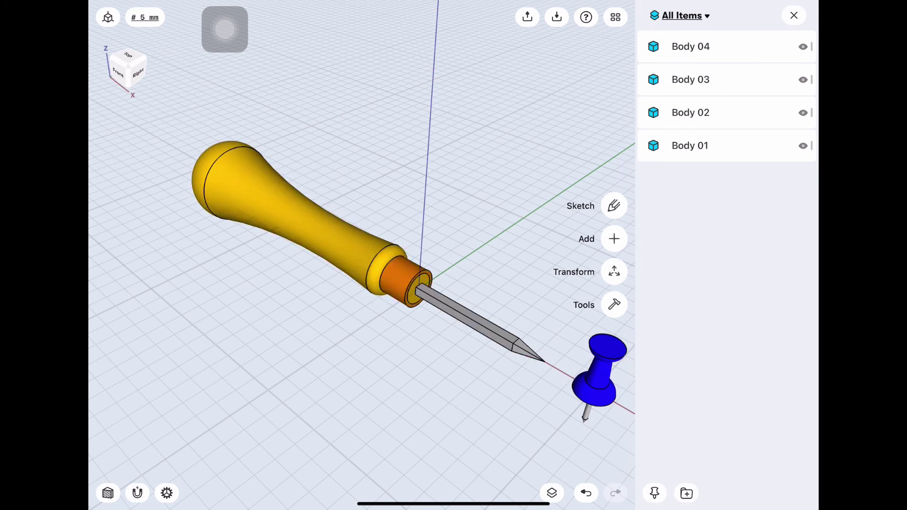
Step: Union the needle and pushpin head into a single body
{"action": "left_click", "coordinate": [794, 15]}
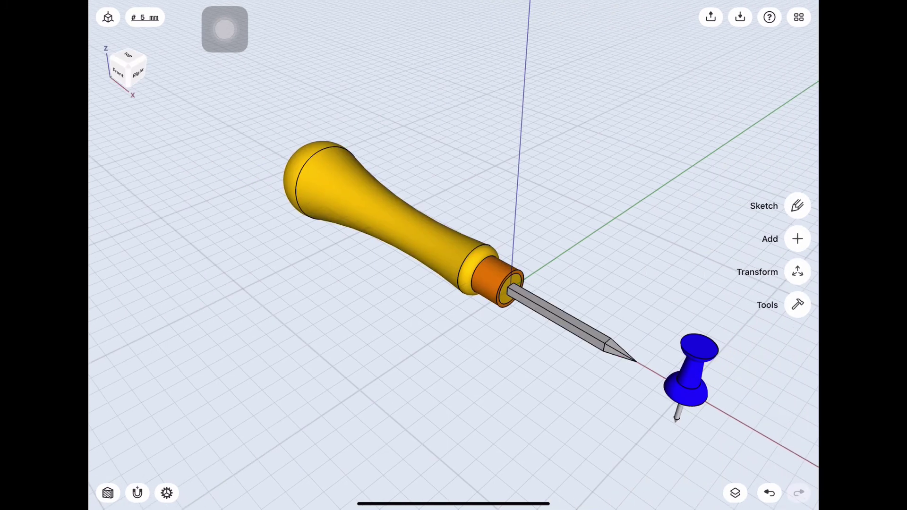
{"action": "left_click", "coordinate": [798, 304]}
{"action": "left_click", "coordinate": [798, 189]}
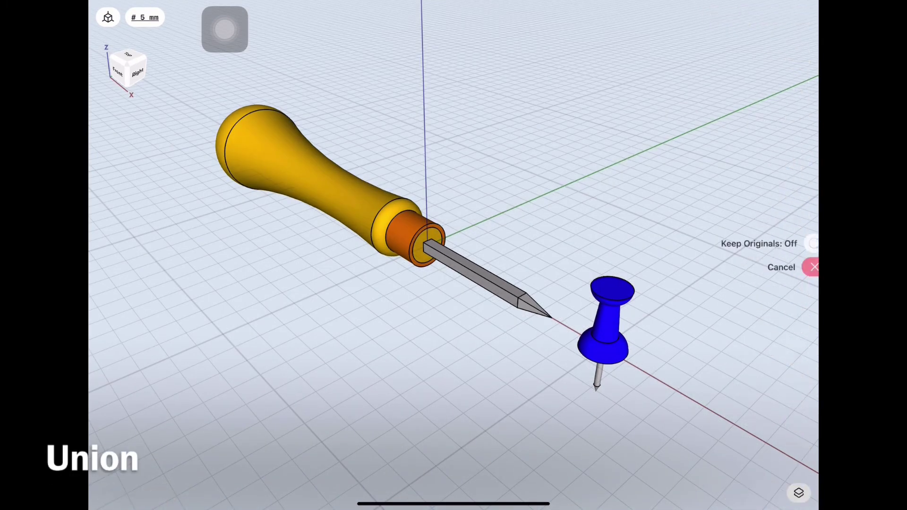
{"action": "left_click", "coordinate": [798, 222]}
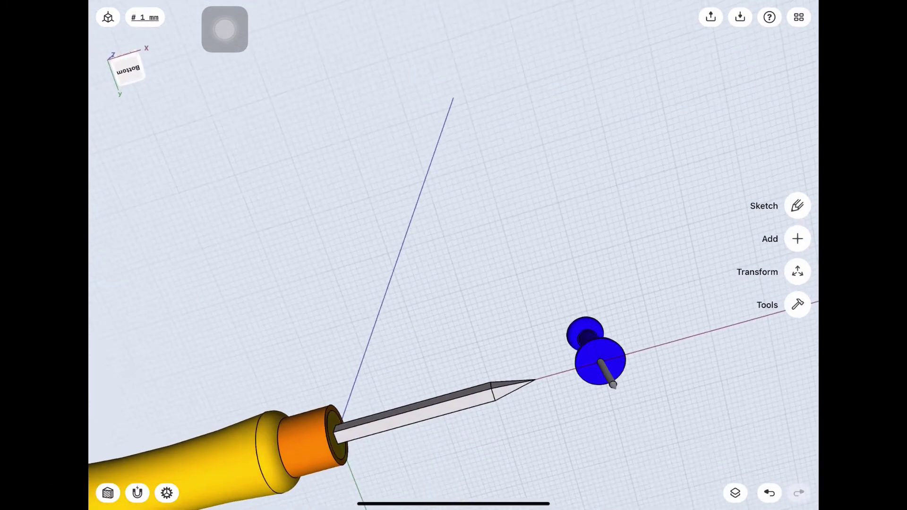
Step: View the model from higher up and reopen the body list
{"action": "left_click", "coordinate": [735, 492]}
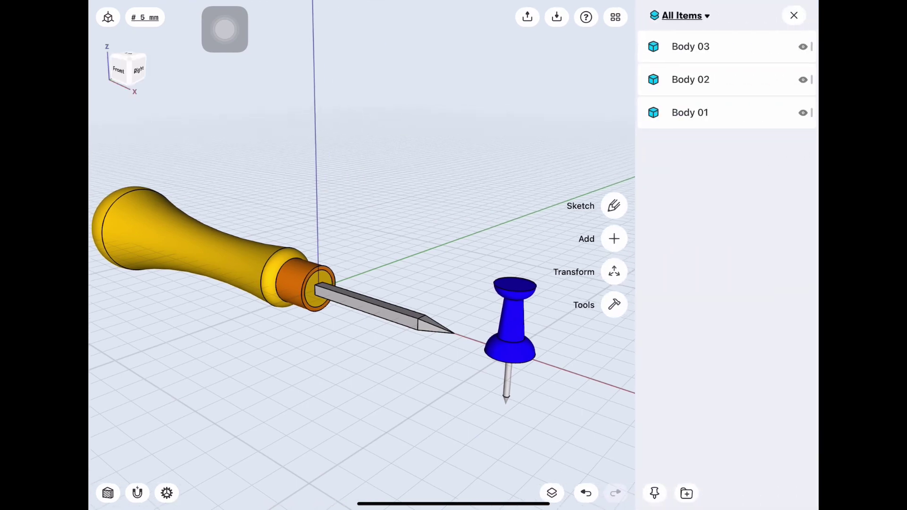
{"action": "left_click", "coordinate": [794, 16]}
{"action": "left_click_drag", "start_coordinate": [127, 70], "coordinate": [123, 84]}
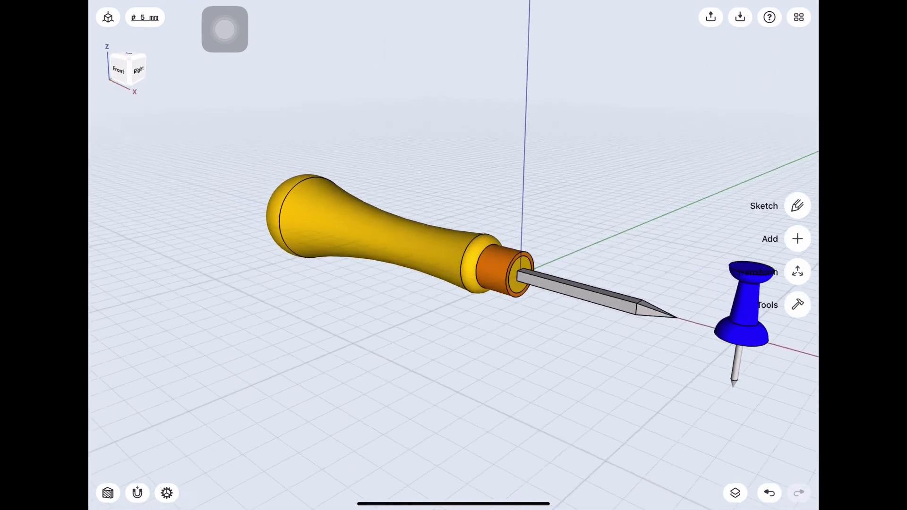
{"action": "middle_click_drag", "start_coordinate": [473, 284], "coordinate": [420, 250]}
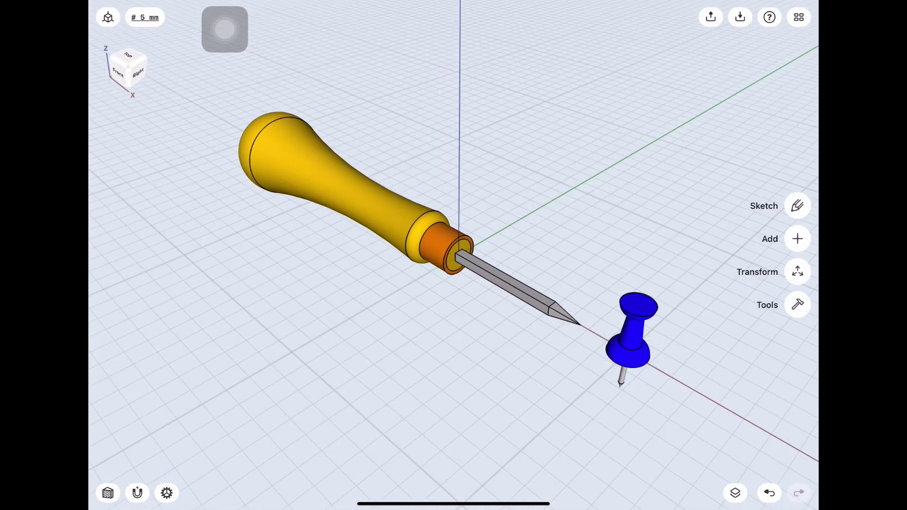
{"action": "left_click", "coordinate": [735, 493]}
Step: Show Body 01 again and select it together with Body 02, the ferrule
{"action": "left_click", "coordinate": [803, 112]}
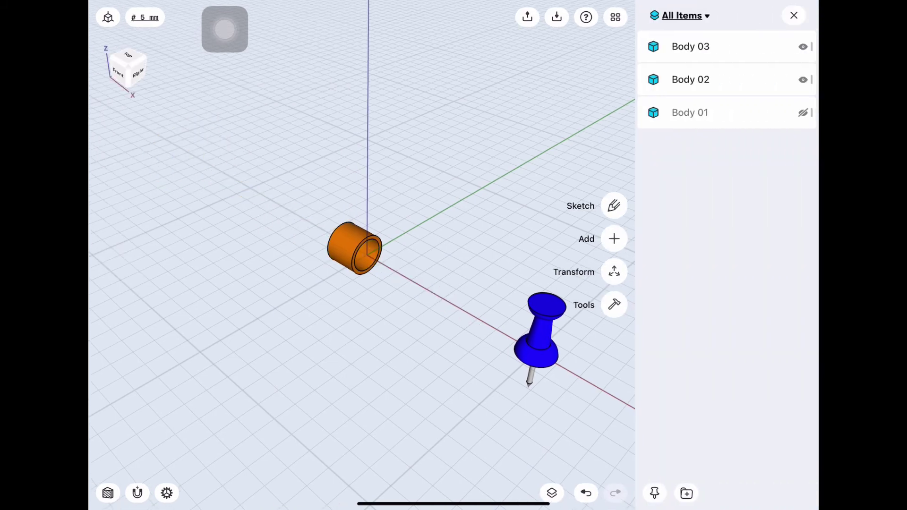
{"action": "left_click", "coordinate": [803, 79]}
{"action": "left_click", "coordinate": [803, 112]}
{"action": "left_click", "coordinate": [690, 113]}
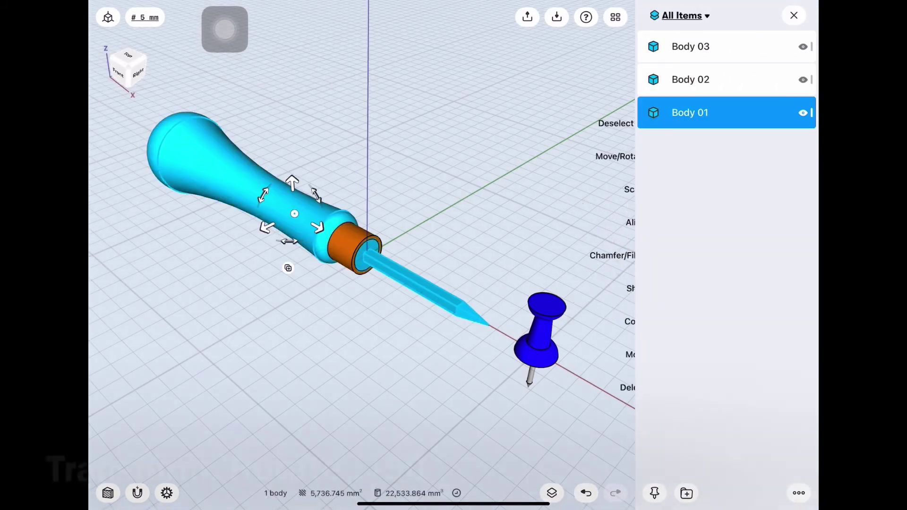
{"action": "left_click", "coordinate": [690, 80]}
{"action": "left_click", "coordinate": [614, 123]}
Step: Pivot at the blade's base and rotate the awl parts -90° upright
{"action": "scroll", "coordinate": [283, 213], "scroll_direction": "up", "scroll_amount": 5}
{"action": "scroll", "coordinate": [374, 255], "scroll_direction": "up", "scroll_amount": 3}
{"action": "left_click_drag", "start_coordinate": [162, 196], "coordinate": [311, 260]}
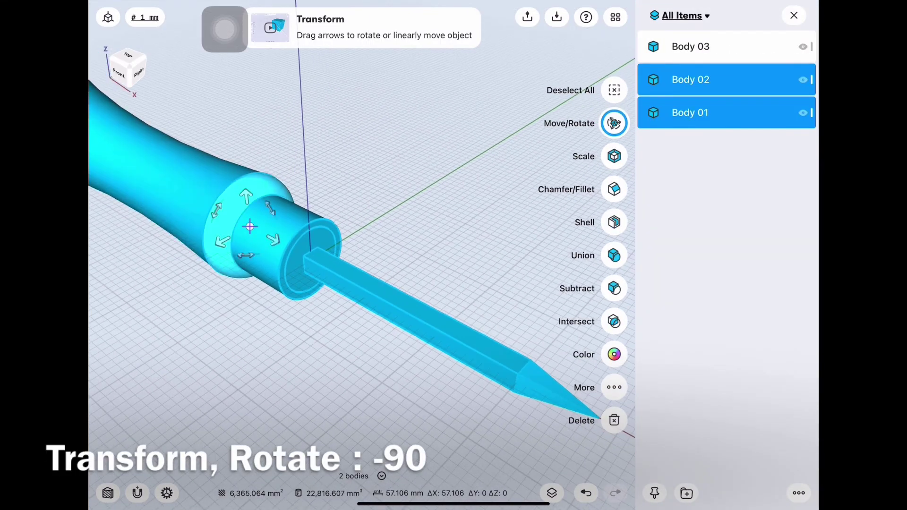
{"action": "left_click_drag", "start_coordinate": [378, 189], "coordinate": [449, 156]}
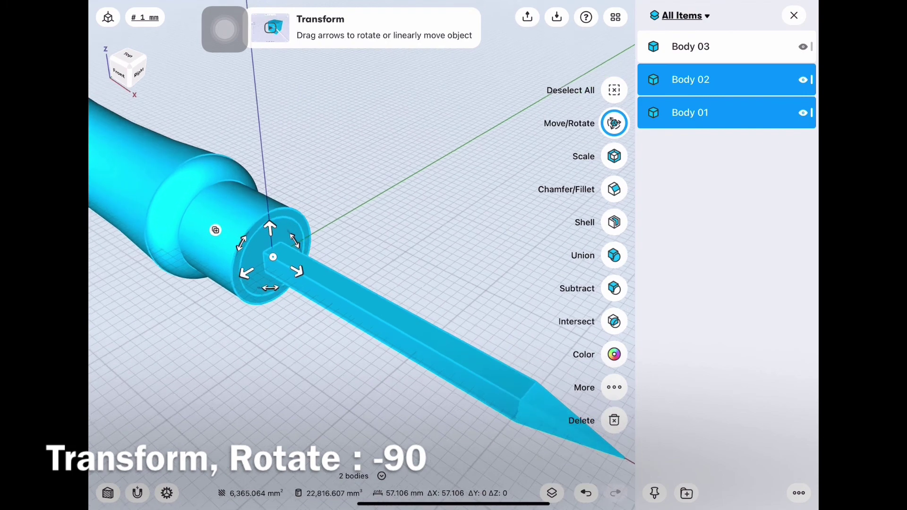
{"action": "left_click_drag", "start_coordinate": [312, 324], "coordinate": [350, 354]}
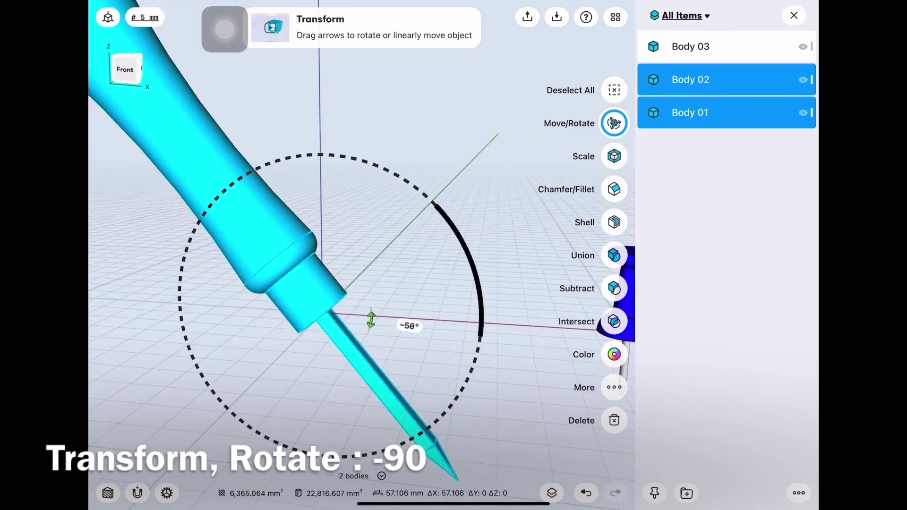
{"action": "left_click", "coordinate": [372, 385]}
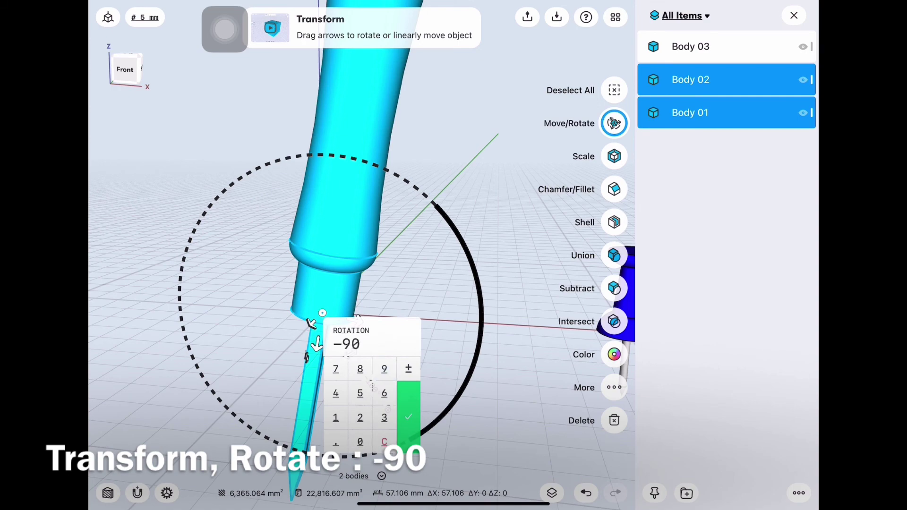
{"action": "left_click", "coordinate": [408, 417]}
{"action": "scroll", "coordinate": [430, 236], "scroll_direction": "down", "scroll_amount": 5}
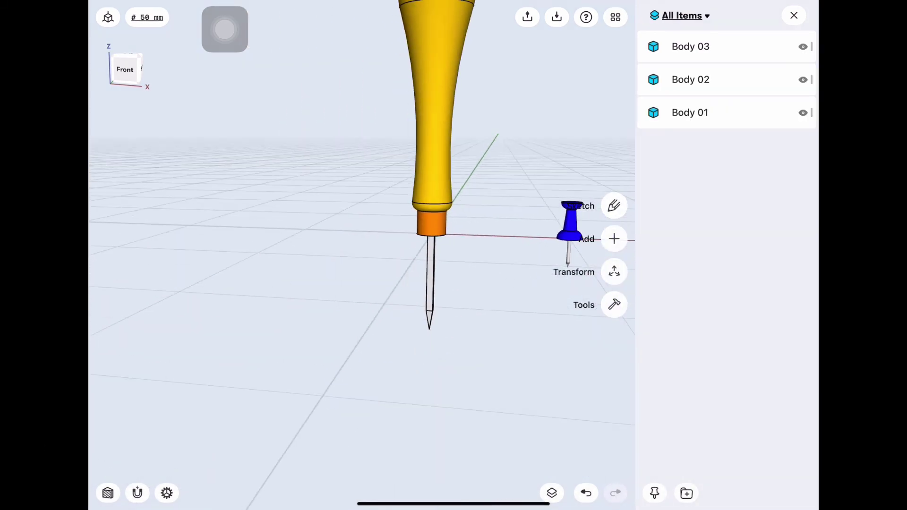
Step: Select the pushpin, close the body list, and switch to an isometric overview
{"action": "middle_click_drag", "start_coordinate": [359, 237], "coordinate": [297, 189]}
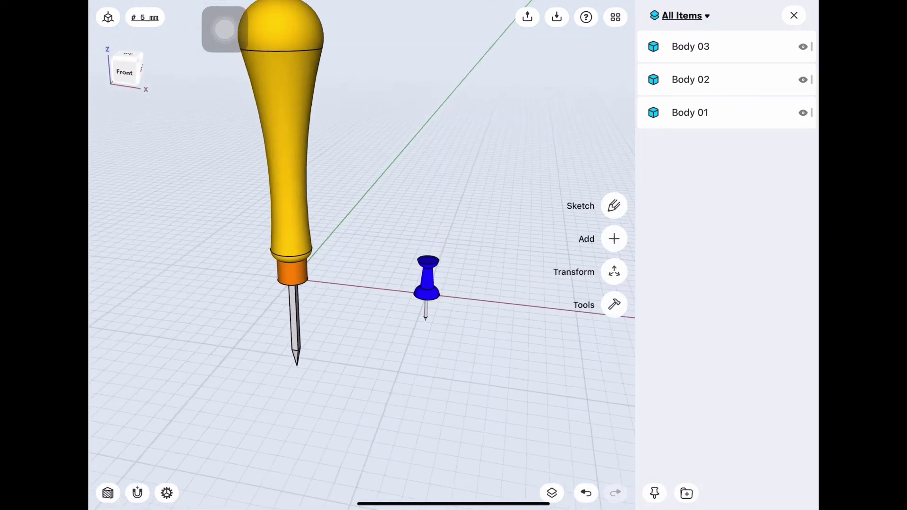
{"action": "left_click", "coordinate": [423, 348]}
{"action": "left_click", "coordinate": [614, 270]}
{"action": "scroll", "coordinate": [409, 307], "scroll_direction": "up", "scroll_amount": 5}
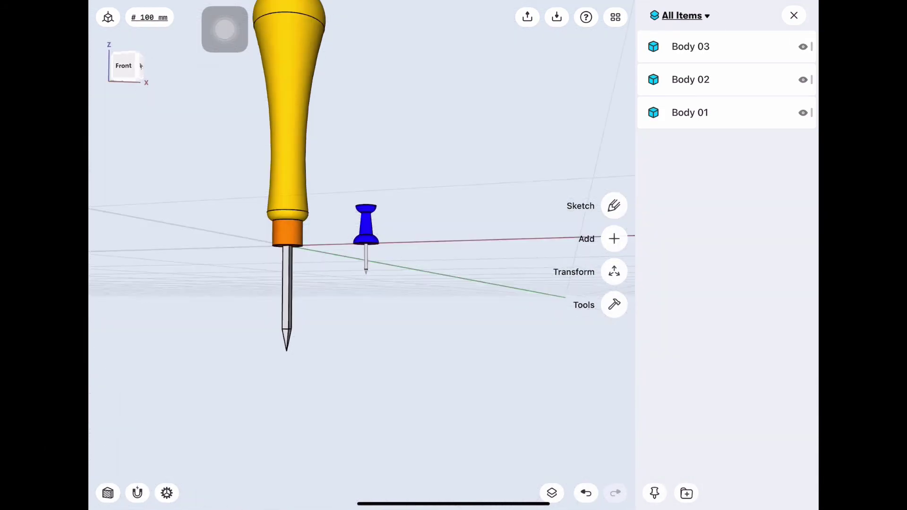
{"action": "left_click", "coordinate": [793, 15]}
{"action": "left_click", "coordinate": [125, 69]}
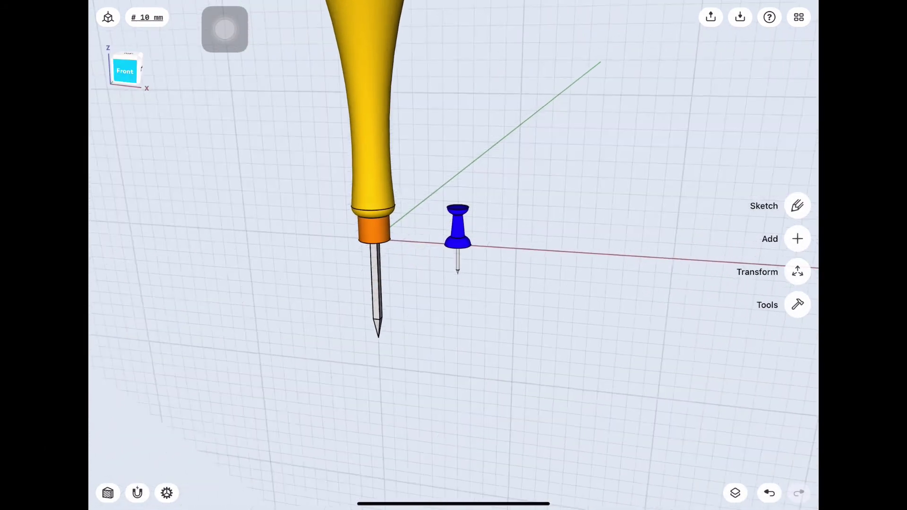